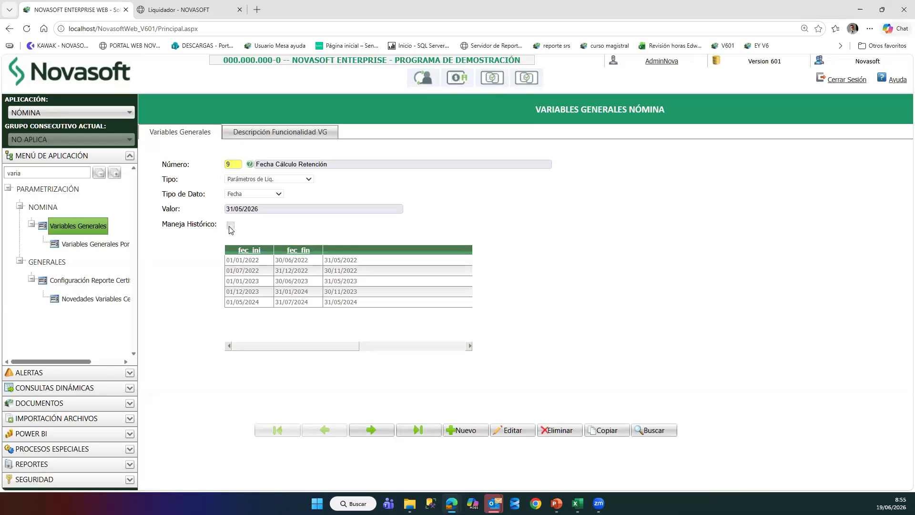
pyautogui.moveTo(258, 209); pyautogui.dragTo(224, 208)
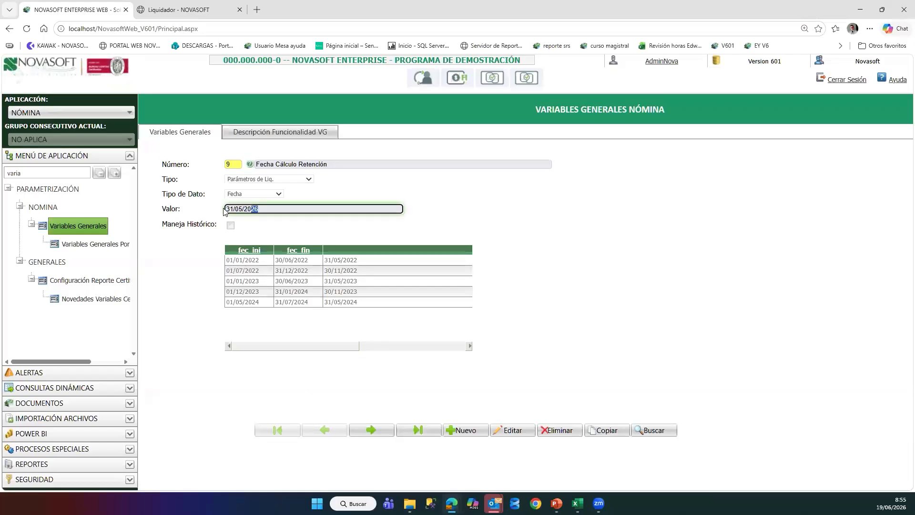
pyautogui.click(199, 269)
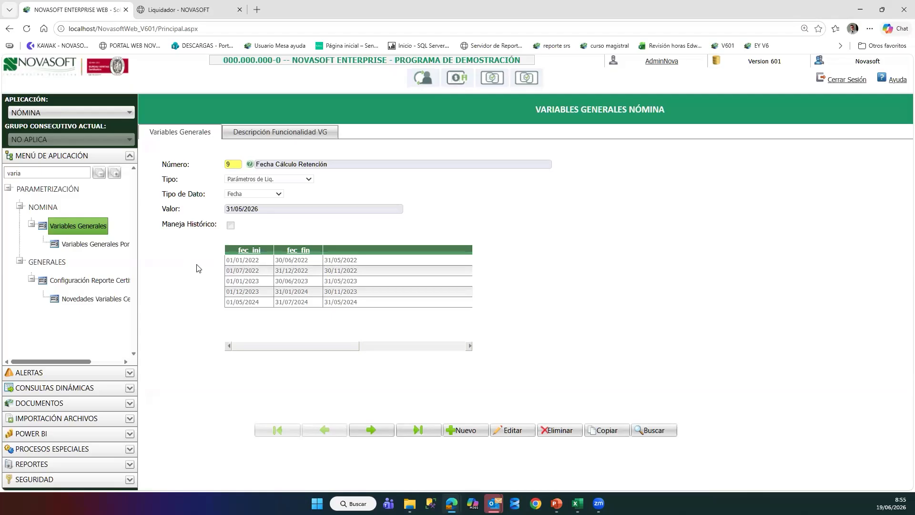
pyautogui.moveTo(259, 209); pyautogui.dragTo(224, 209)
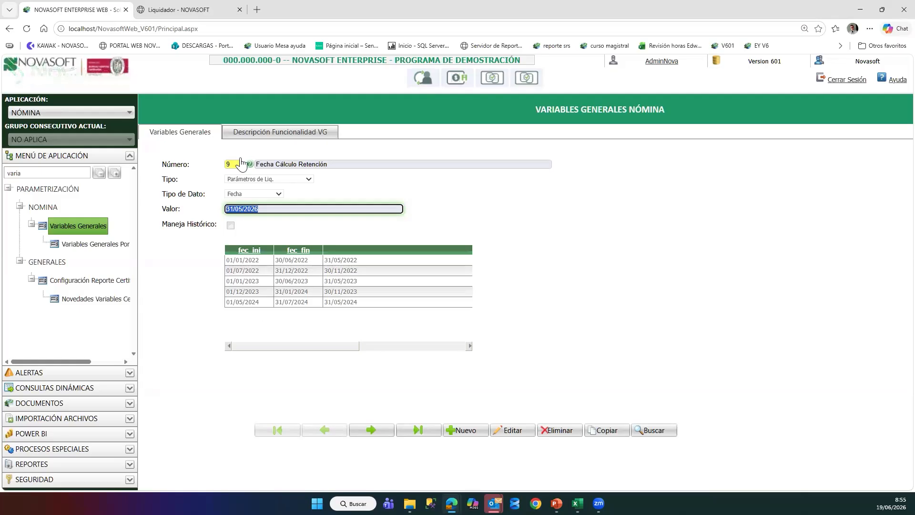
# Load general variable 76 and highlight its 790 value and the 2023 history entry
pyautogui.hotkey('shift', 'Tab')
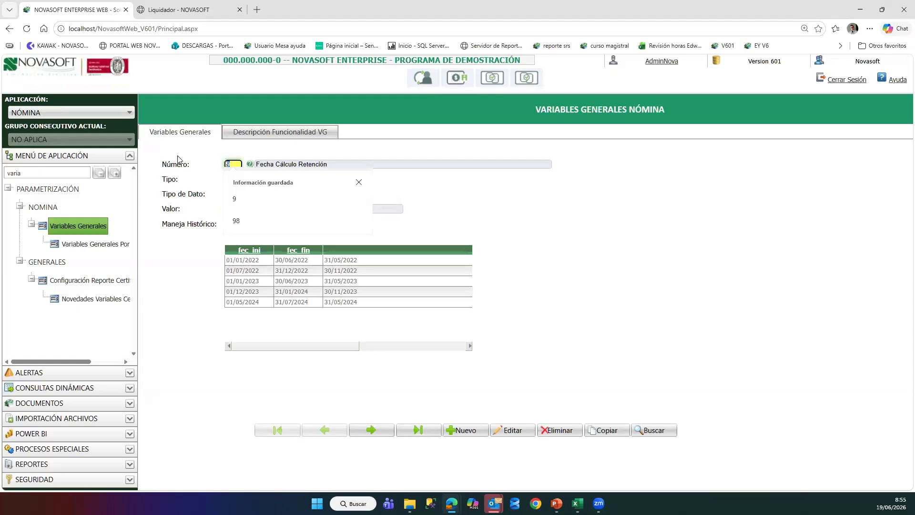
pyautogui.write('76')
pyautogui.press('Tab')
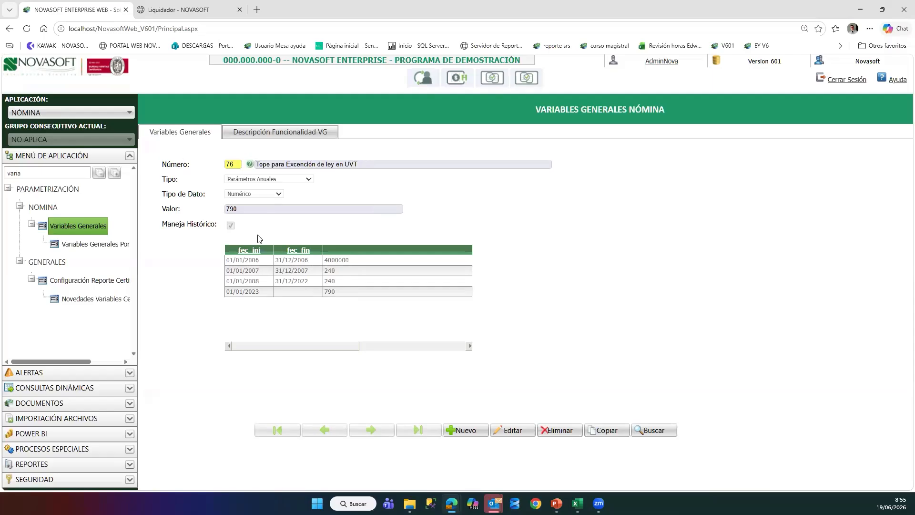
pyautogui.doubleClick(234, 209)
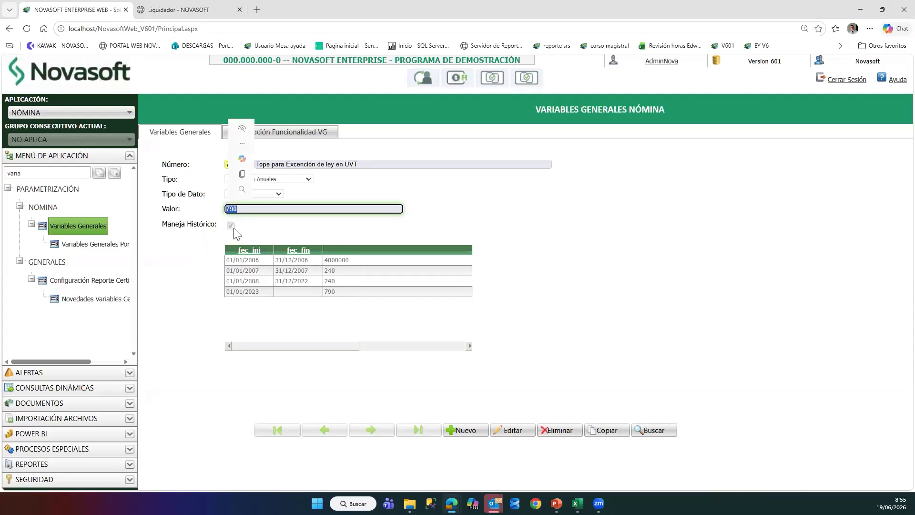
pyautogui.moveTo(226, 293); pyautogui.dragTo(337, 298)
pyautogui.click(337, 298)
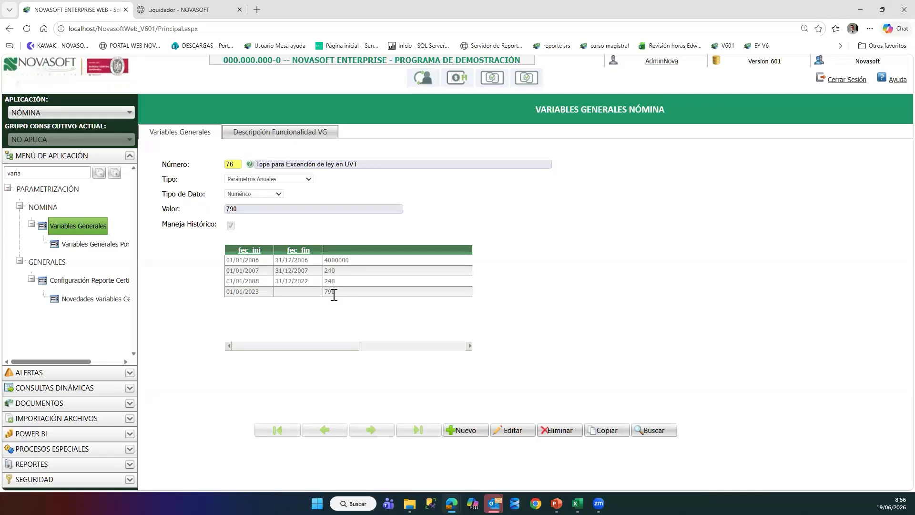
pyautogui.moveTo(236, 163); pyautogui.dragTo(208, 167)
# Load general variable 87 and highlight its 52374 UVT value and the 2026 history row
pyautogui.write('87')
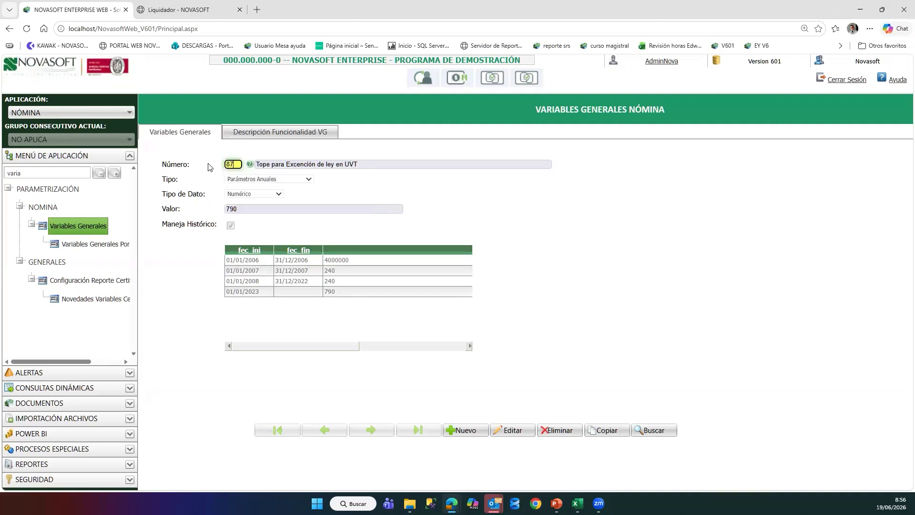
pyautogui.press('Tab')
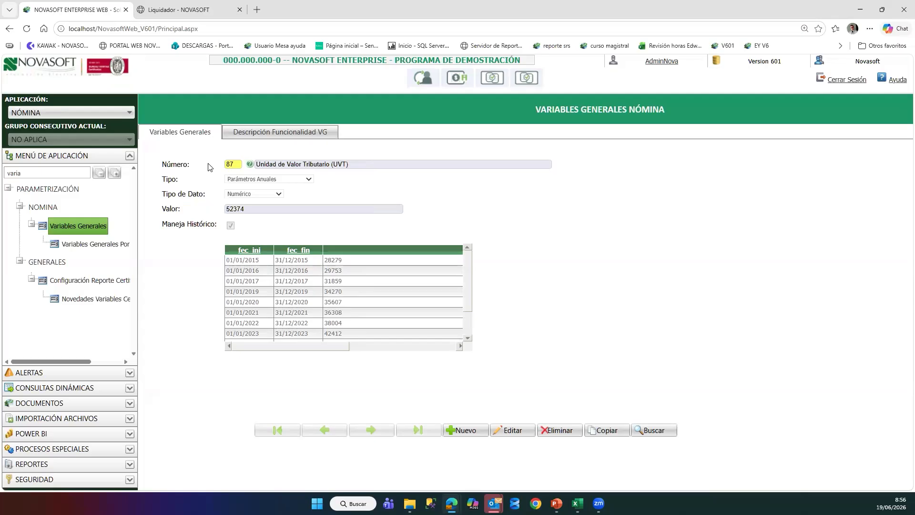
pyautogui.click(236, 208)
pyautogui.doubleClick(231, 208)
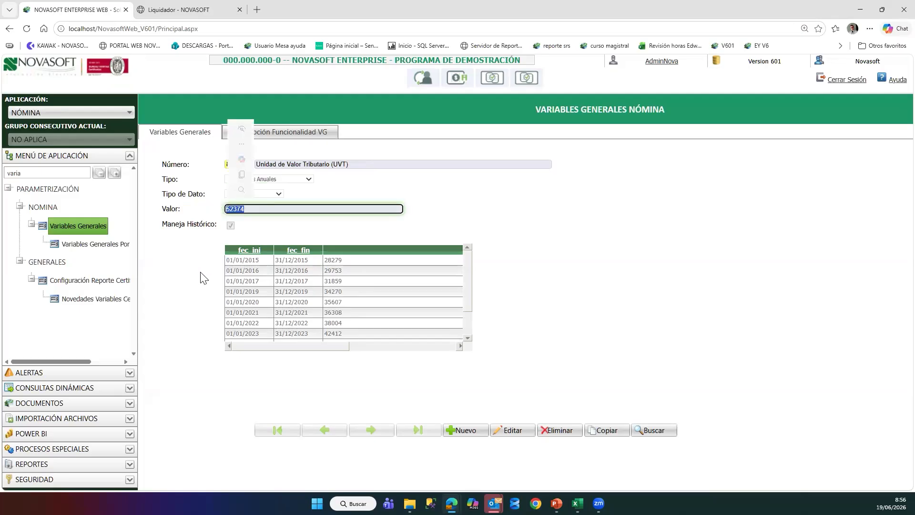
pyautogui.scroll(-1, 281, 273)
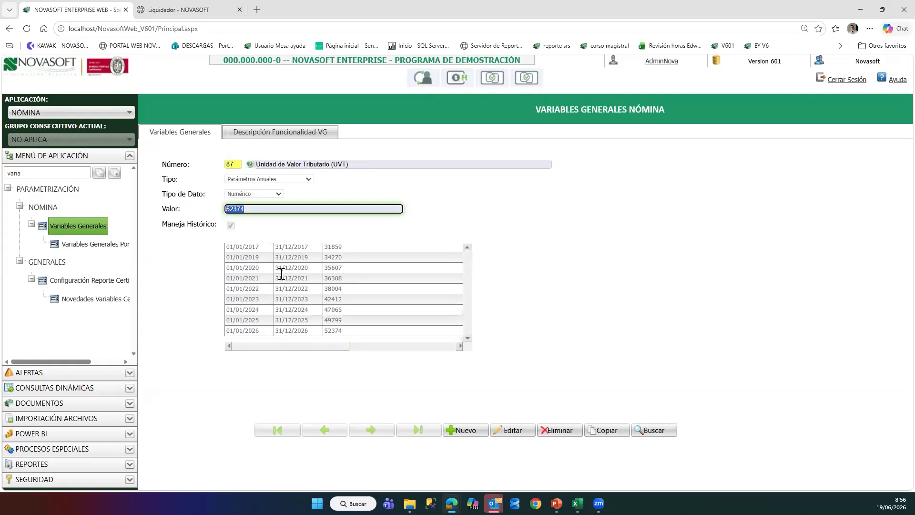
pyautogui.moveTo(227, 332); pyautogui.dragTo(347, 333)
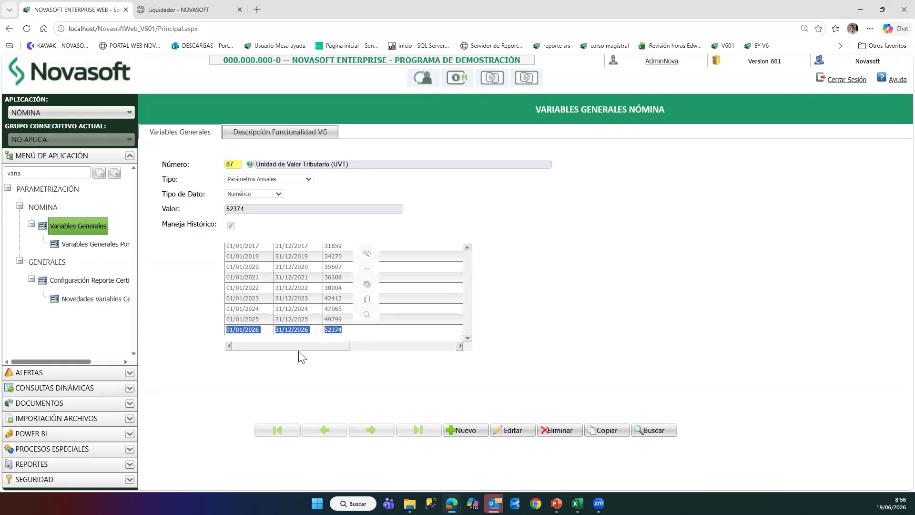
pyautogui.click(189, 300)
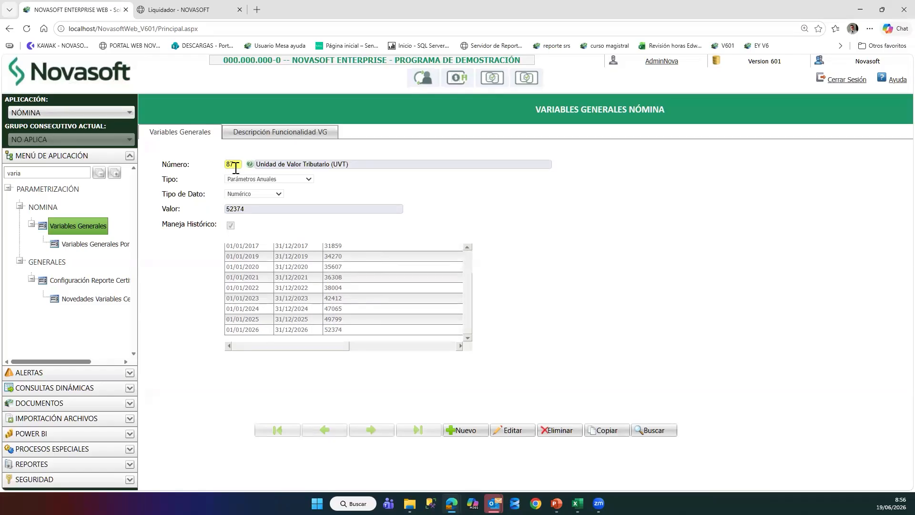
# Load general variable 143, check its value of 1, and clear the menu search box
pyautogui.moveTo(235, 166); pyautogui.dragTo(205, 167)
pyautogui.write('143')
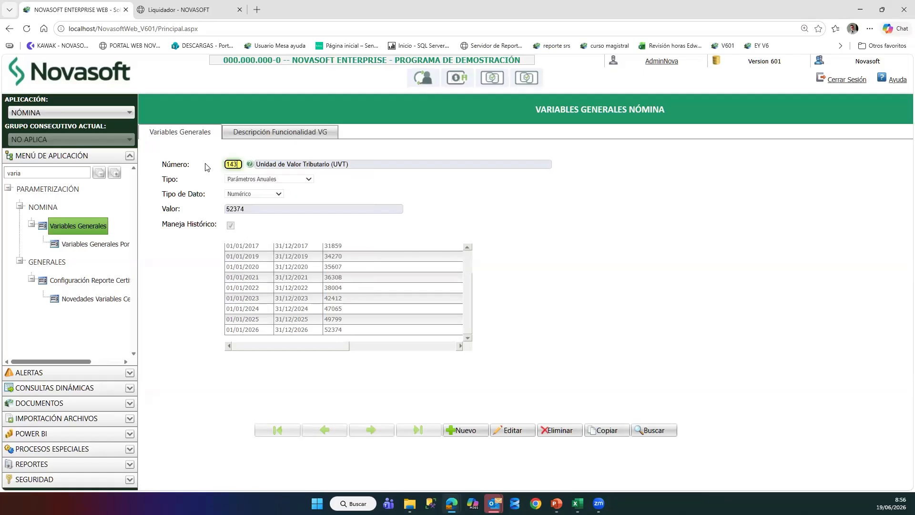
pyautogui.press('Tab')
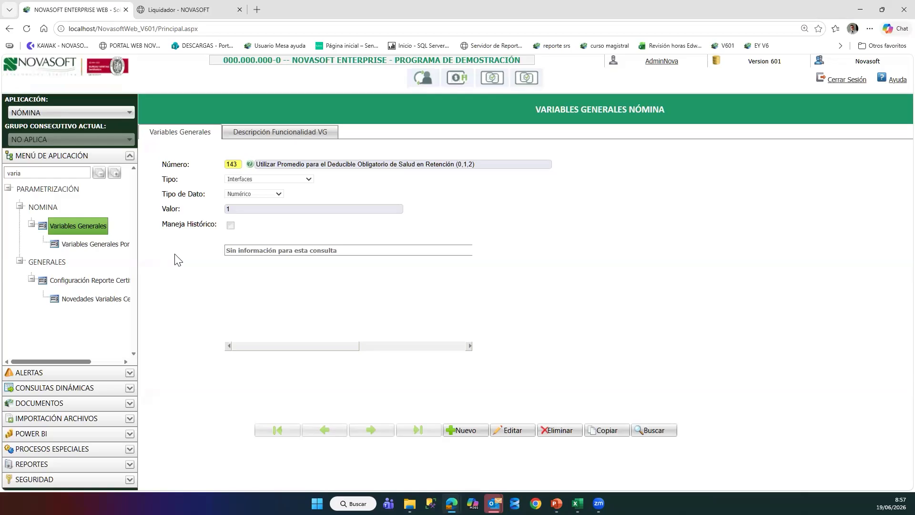
pyautogui.click(241, 210)
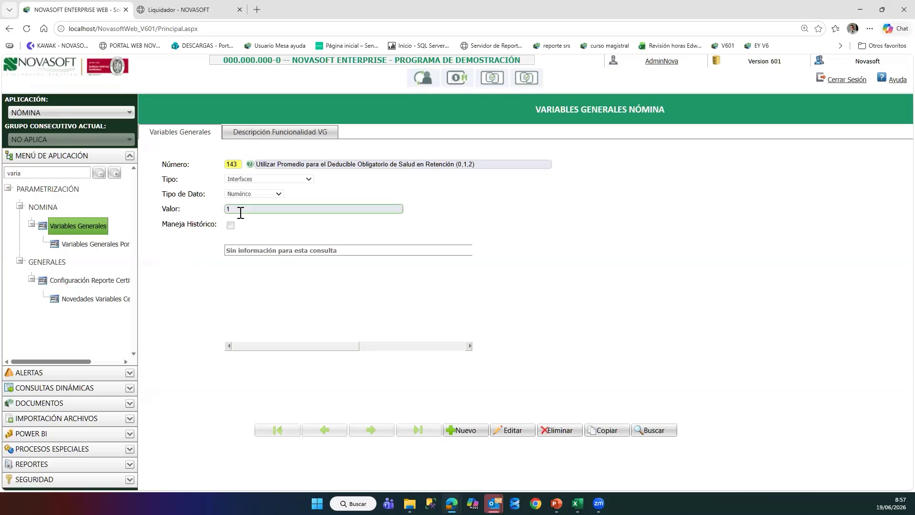
pyautogui.click(23, 175)
pyautogui.press('BackSpace')
pyautogui.press('BackSpace')
pyautogui.press('BackSpace')
pyautogui.press('BackSpace')
pyautogui.press('BackSpace')
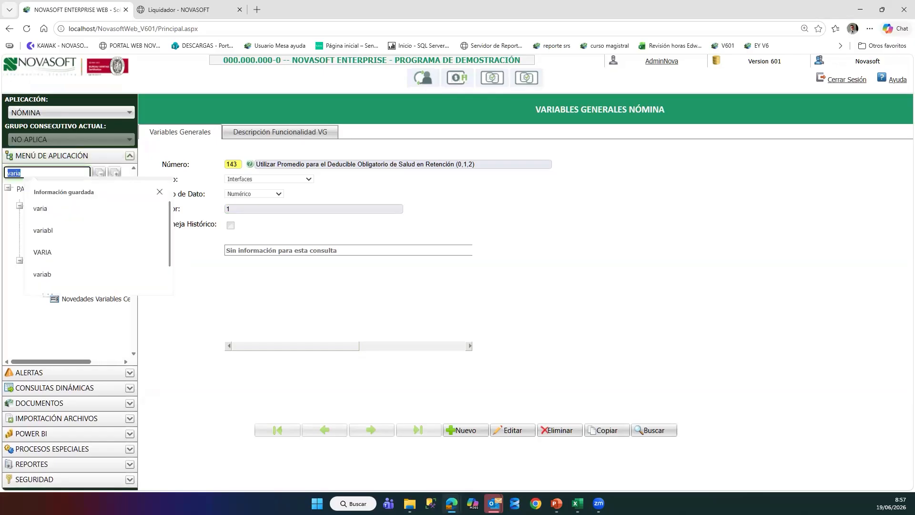
# Load the employee's salary data, highlight the 420.000 health average, and search the menu for 'variable'
pyautogui.click(84, 210)
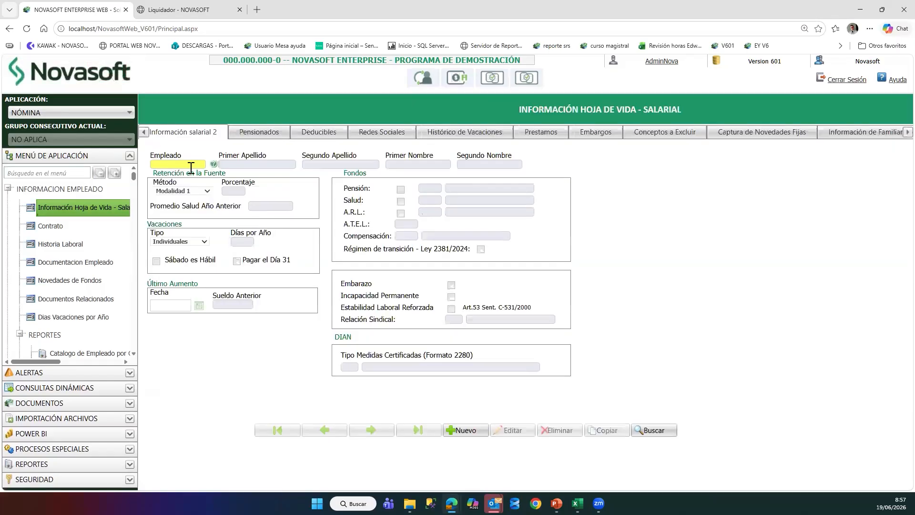
pyautogui.click(191, 165)
pyautogui.write('11000999')
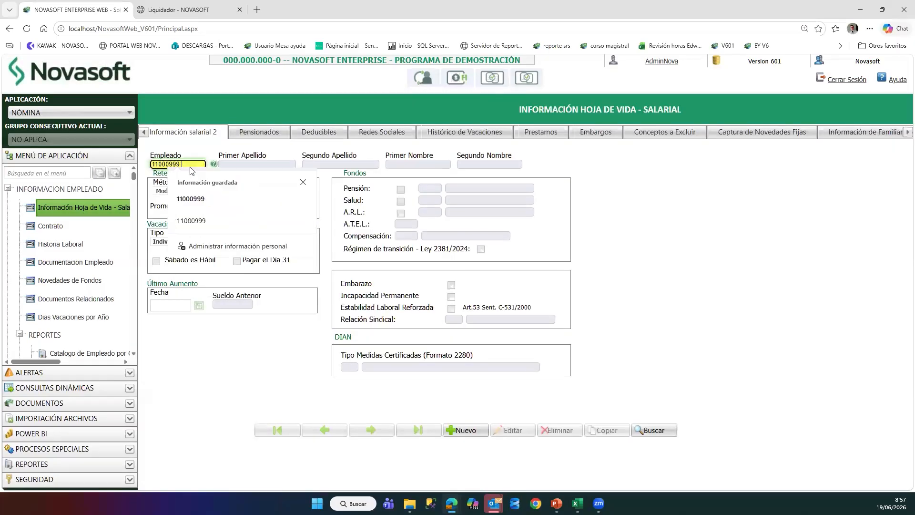
pyautogui.press('Return')
pyautogui.moveTo(267, 206); pyautogui.dragTo(291, 209)
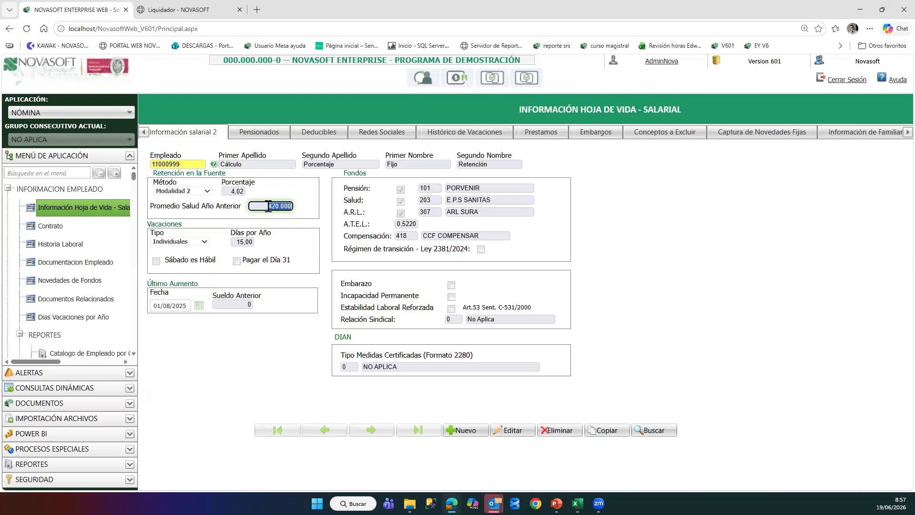
pyautogui.click(48, 173)
pyautogui.write('variable')
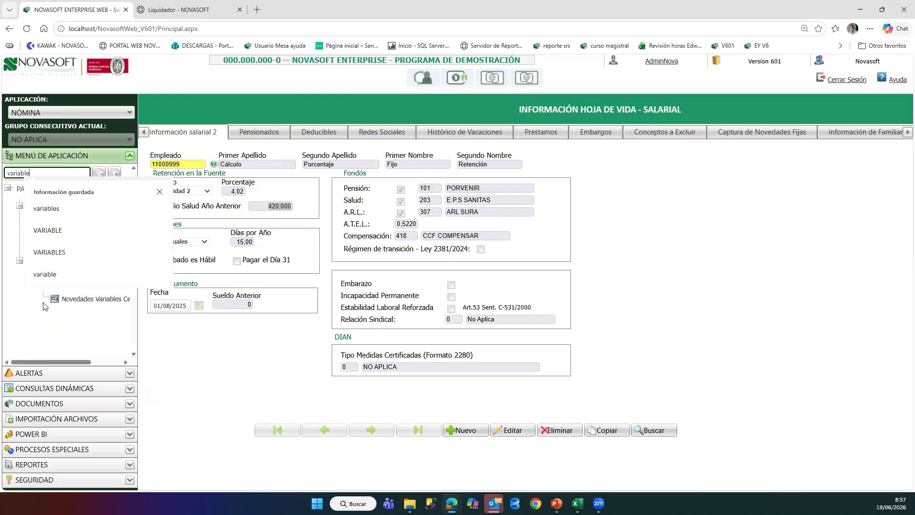
# From Variables Generales, load variable 184 and highlight its 1340 UVT value
pyautogui.click(85, 228)
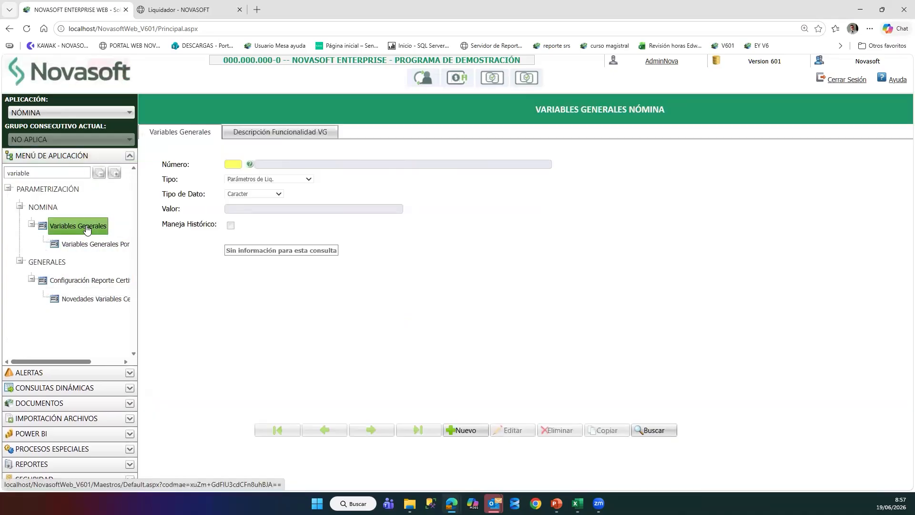
pyautogui.click(232, 165)
pyautogui.write('184')
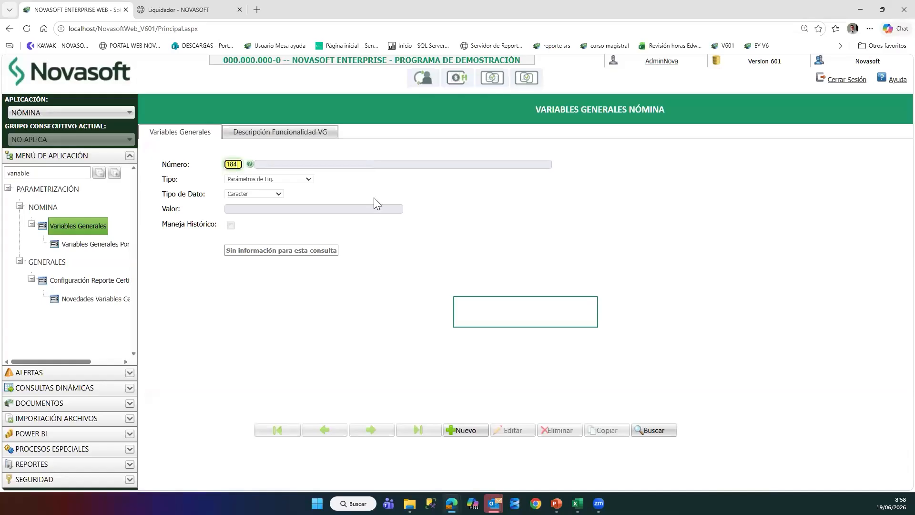
pyautogui.press('Tab')
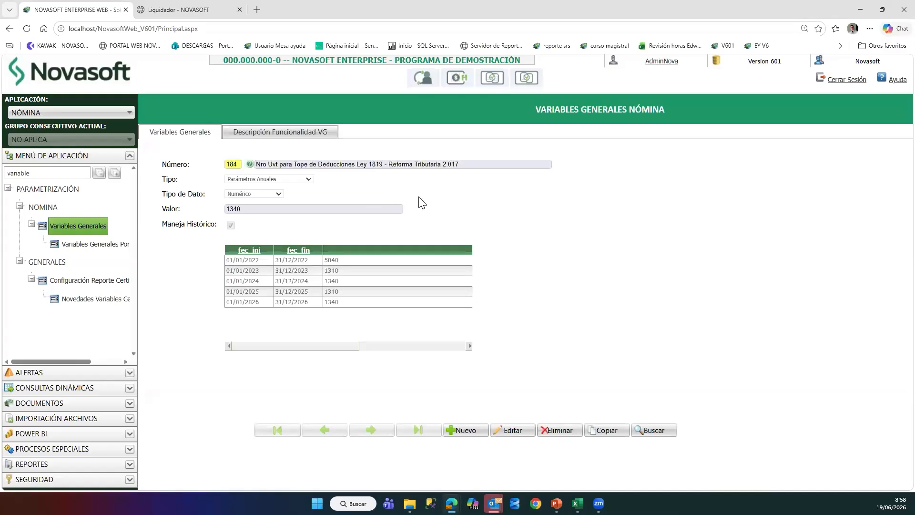
pyautogui.click(252, 208)
pyautogui.moveTo(242, 208); pyautogui.dragTo(227, 209)
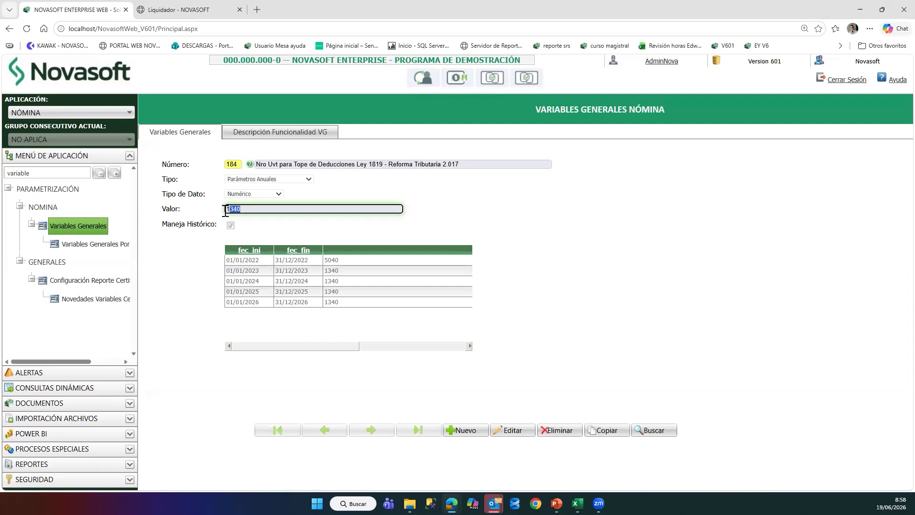
pyautogui.click(197, 269)
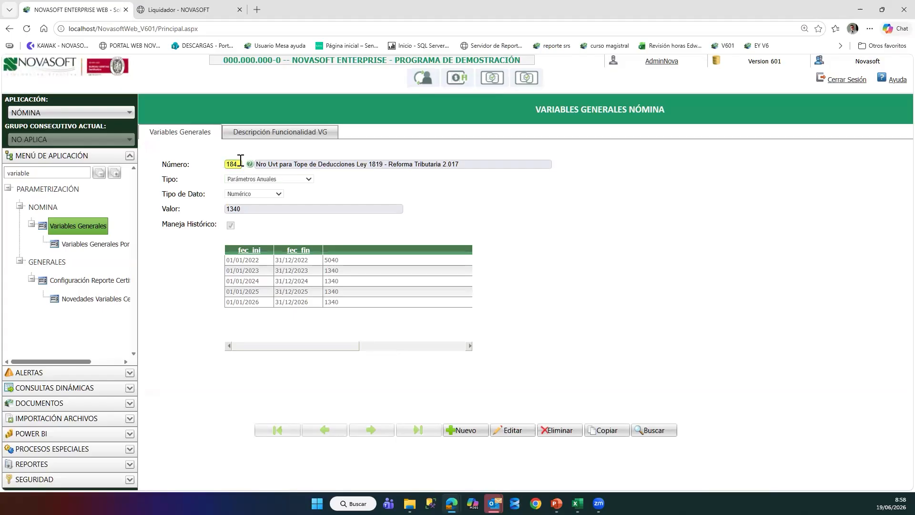
# Load general variable 202 to review its value of 1
pyautogui.moveTo(241, 162); pyautogui.dragTo(218, 166)
pyautogui.write('202')
pyautogui.press('Tab')
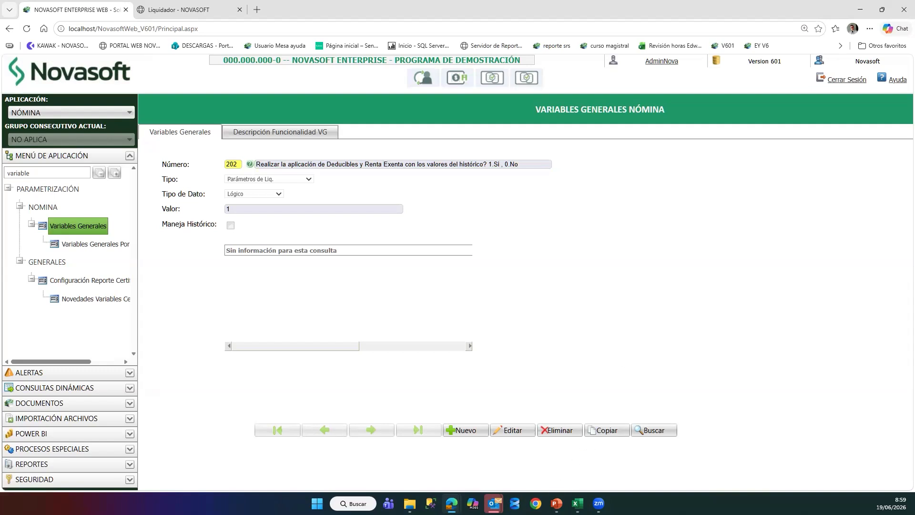
# Bring up the PowerPoint webinar deck and show slide 4, Parámetros básicos
pyautogui.moveTo(558, 501)
pyautogui.click(557, 471)
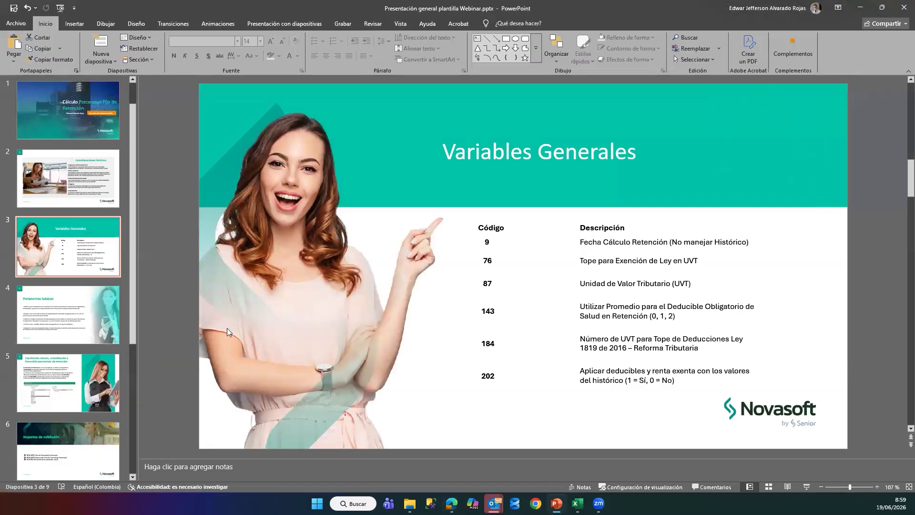
pyautogui.click(79, 318)
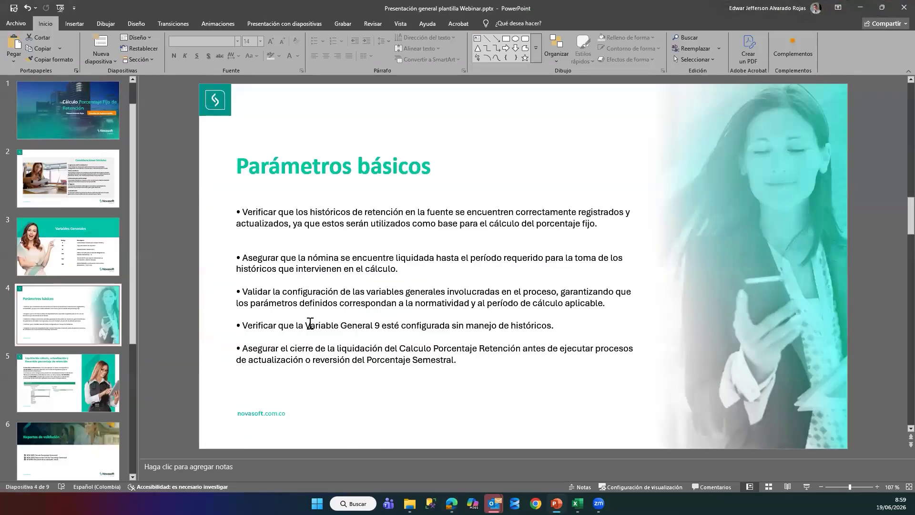
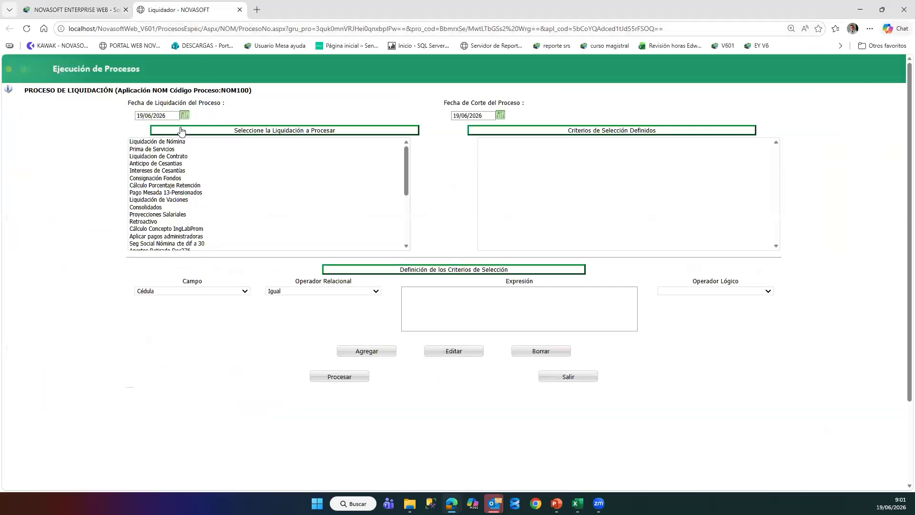
# Set liquidation date 31/05/2026 and cut-off 30/06/2026, and select Cálculo Porcentaje Retención
pyautogui.click(184, 117)
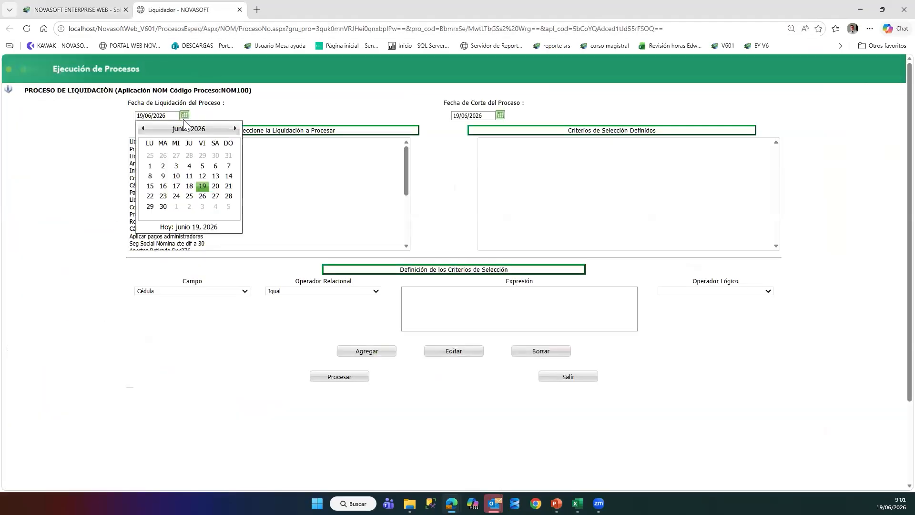
pyautogui.click(228, 155)
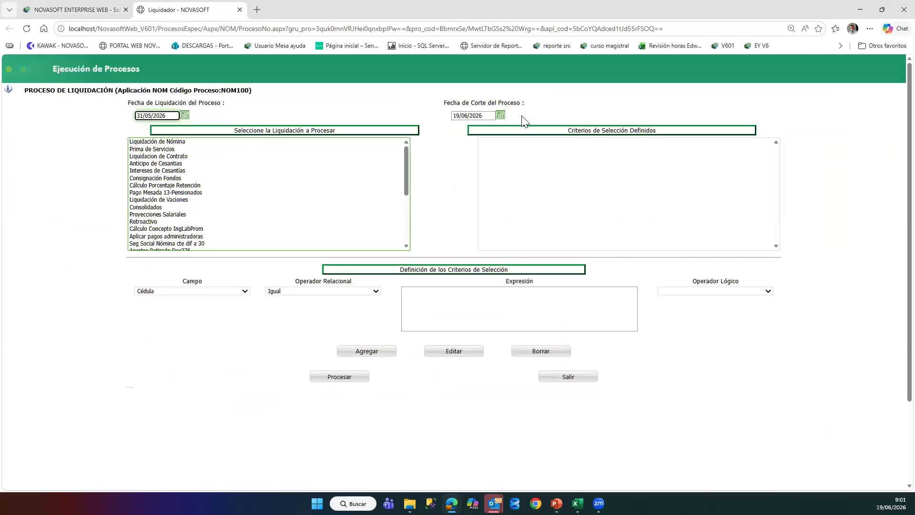
pyautogui.click(501, 116)
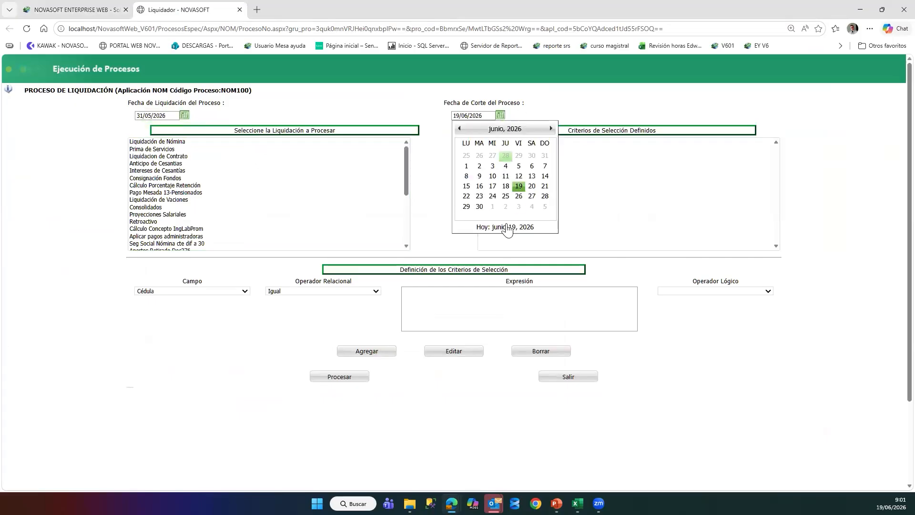
pyautogui.click(480, 207)
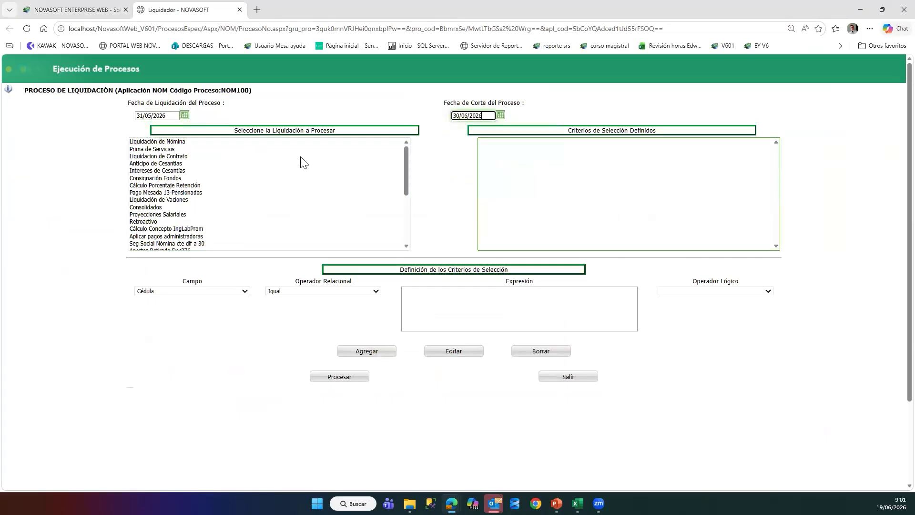
pyautogui.click(148, 186)
# Filter by the employee's code, process the liquidation, and close the results window
pyautogui.click(411, 309)
pyautogui.write('11000999')
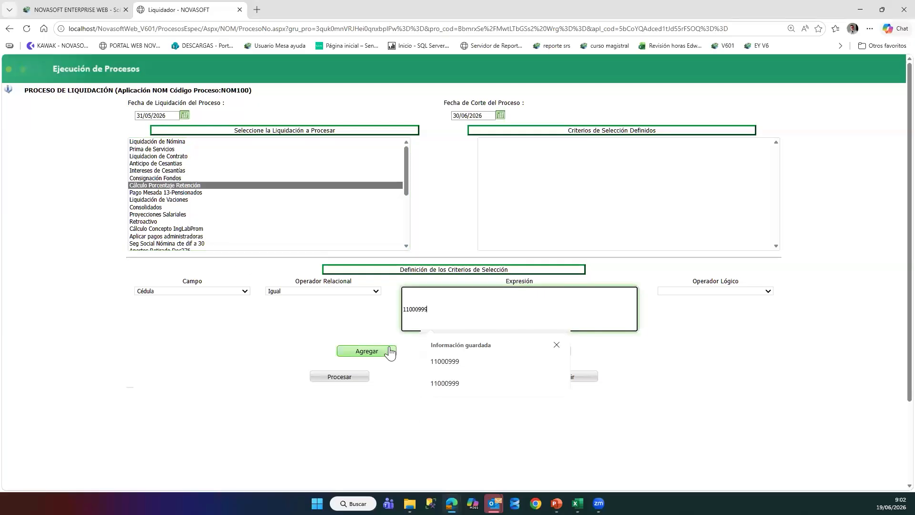
pyautogui.click(389, 351)
pyautogui.click(333, 379)
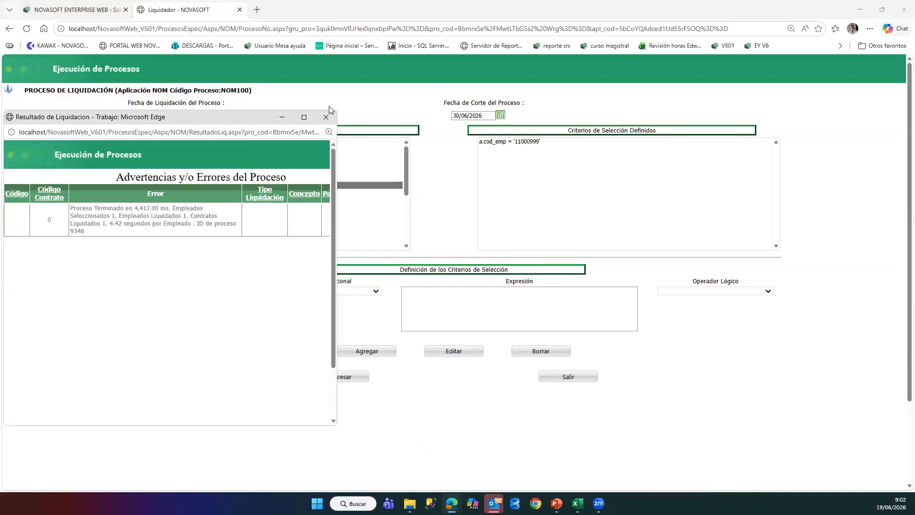
pyautogui.click(324, 114)
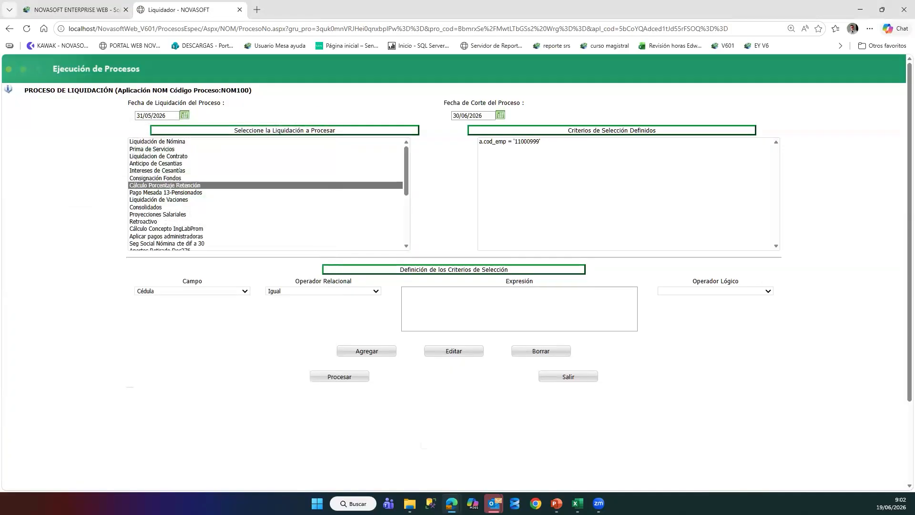
# Bring up the NOM1003 Webinar workbook on the NOM1003 202 activa sheet's history table
pyautogui.moveTo(577, 503)
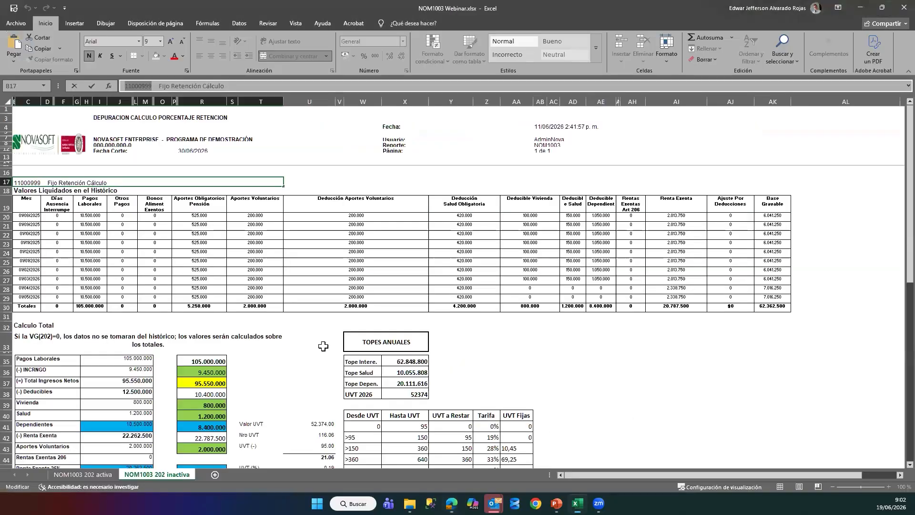
pyautogui.click(578, 458)
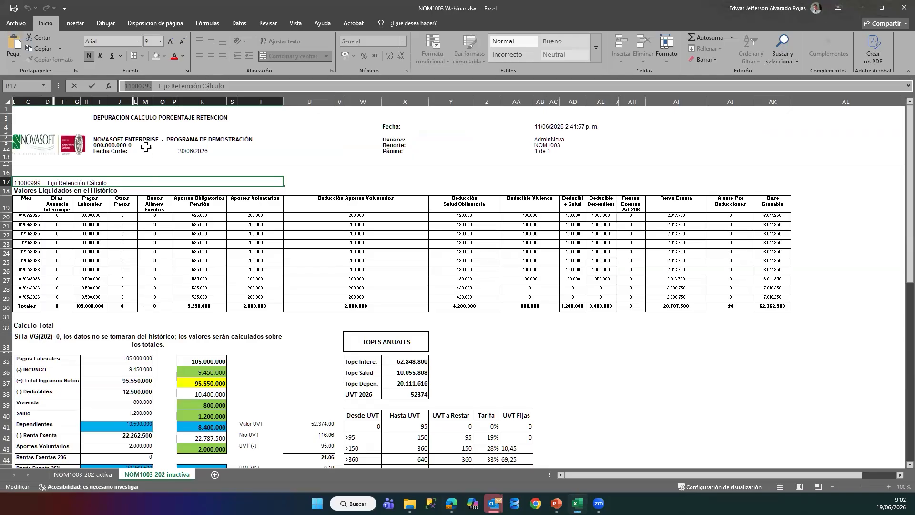
pyautogui.click(139, 119)
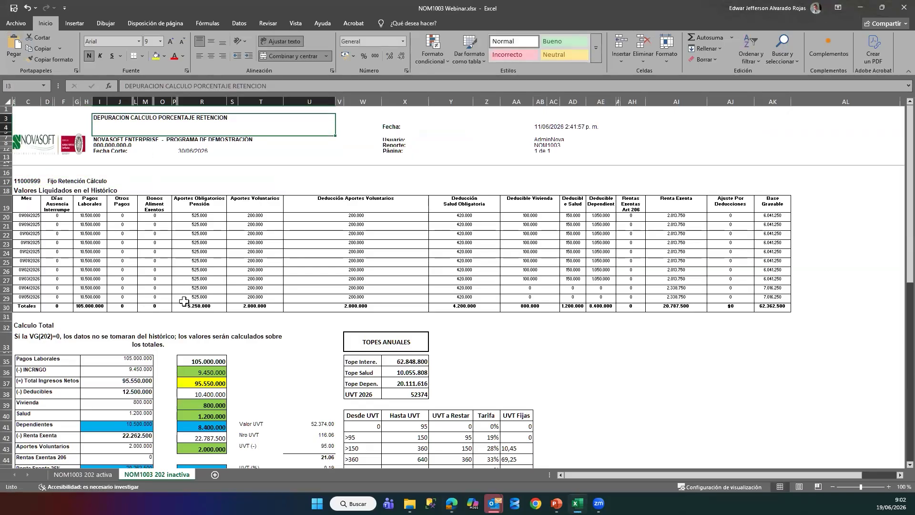
pyautogui.click(67, 474)
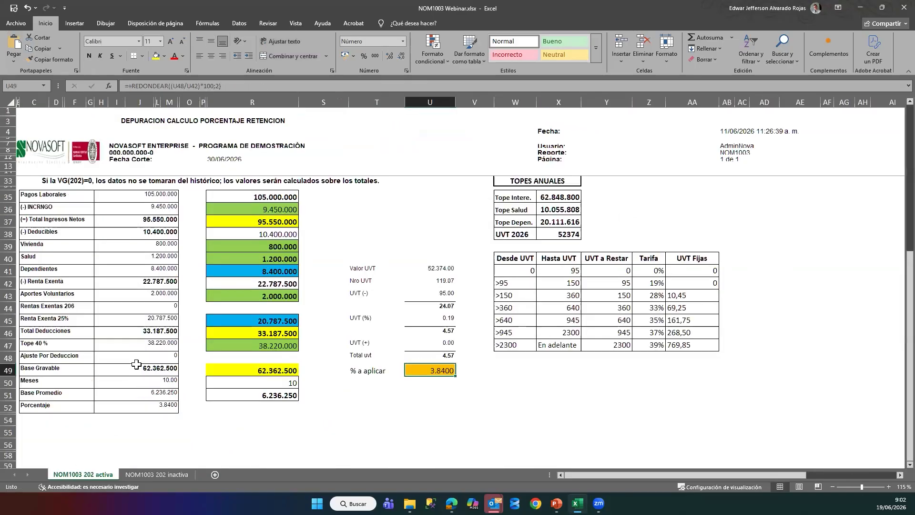
pyautogui.scroll(6, 143, 356)
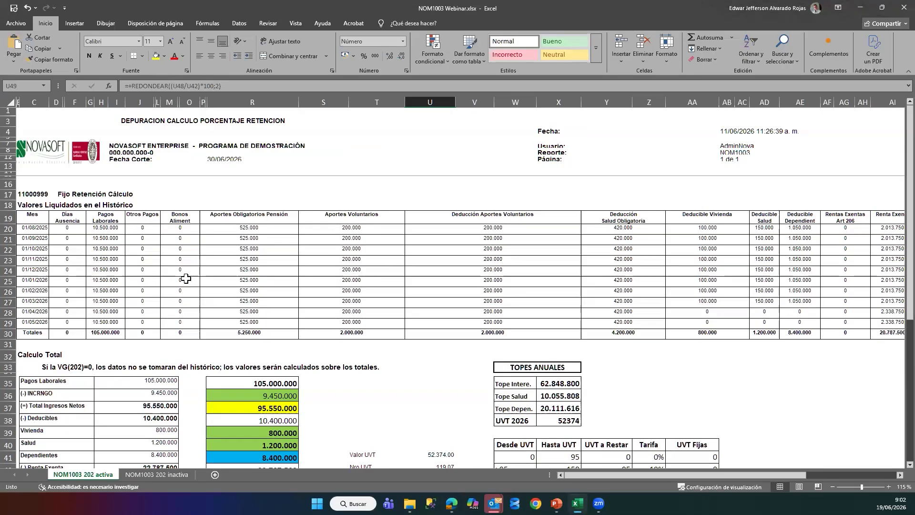
pyautogui.click(31, 217)
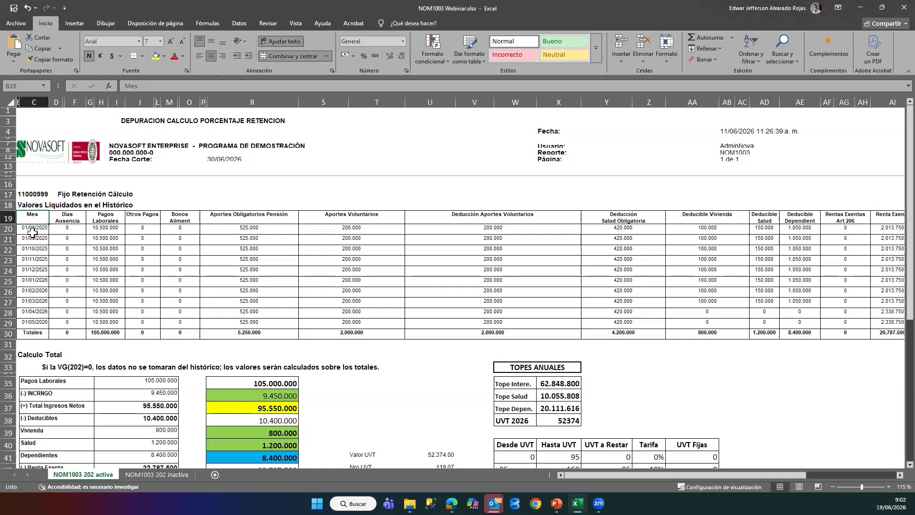
pyautogui.press('Right')
pyautogui.press('Right')
pyautogui.press('Right')
pyautogui.press('Right')
pyautogui.press('Right')
pyautogui.press('Right')
pyautogui.press('Right')
pyautogui.press('Right')
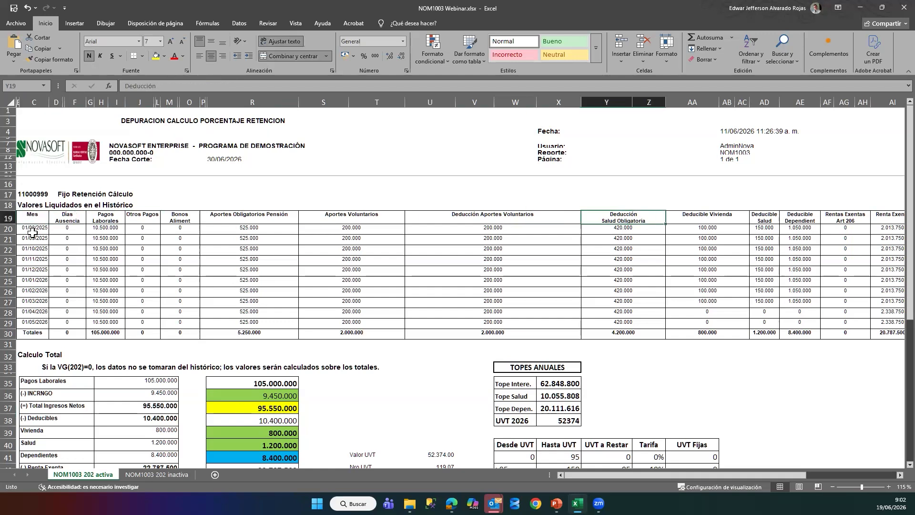
pyautogui.press('Left')
pyautogui.press('Left')
pyautogui.press('Left')
pyautogui.press('Left')
pyautogui.press('Left')
pyautogui.press('Left')
pyautogui.press('Left')
pyautogui.press('Left')
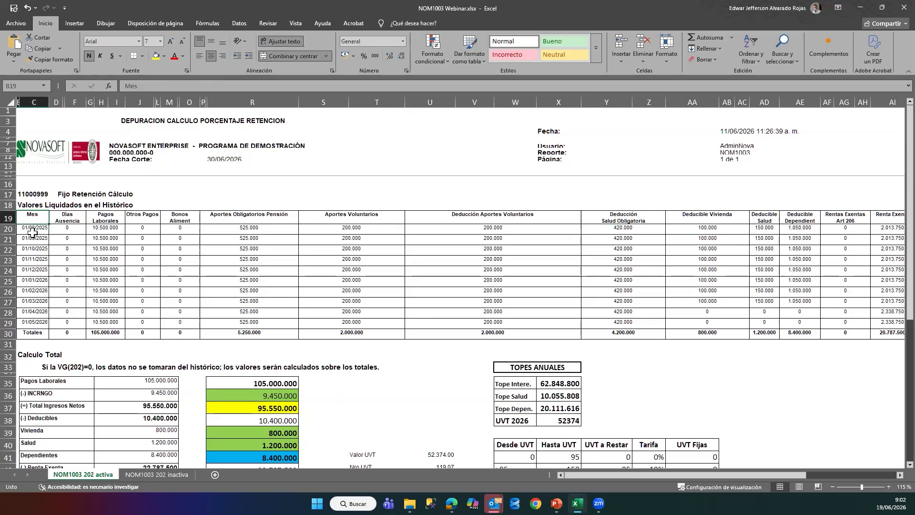
pyautogui.click(33, 232)
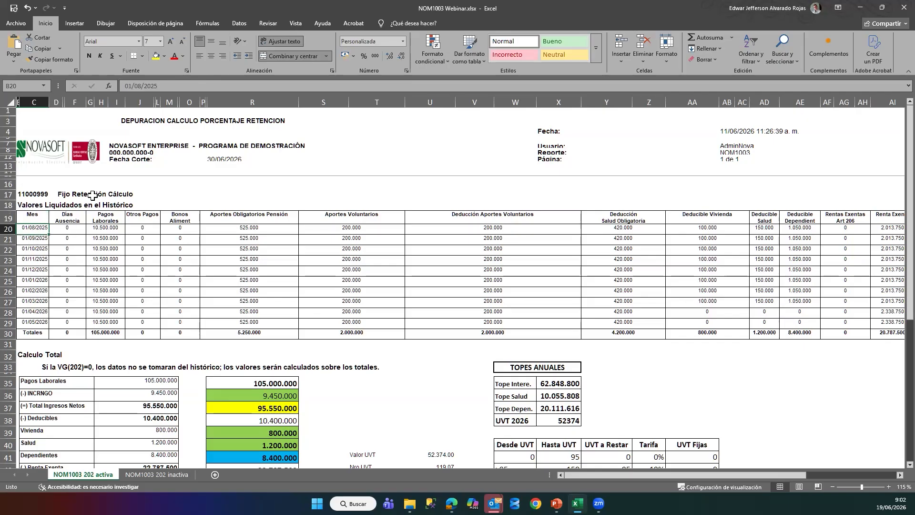
pyautogui.hotkey('shift', 'Down')
pyautogui.hotkey('shift', 'Down')
pyautogui.hotkey('shift', 'Down')
pyautogui.hotkey('shift', 'Down')
pyautogui.hotkey('shift', 'Down')
pyautogui.hotkey('shift', 'Down')
pyautogui.hotkey('shift', 'Down')
pyautogui.hotkey('shift', 'Down')
pyautogui.hotkey('shift', 'Down')
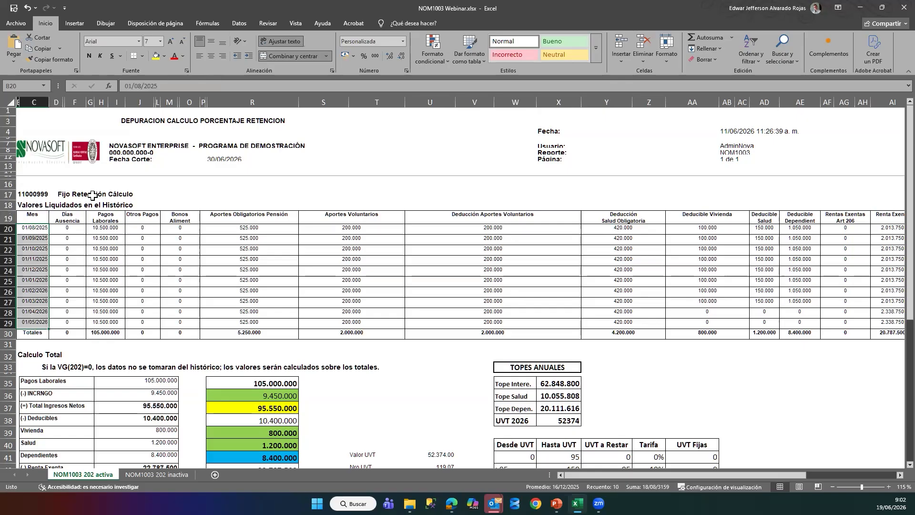
pyautogui.press('Up')
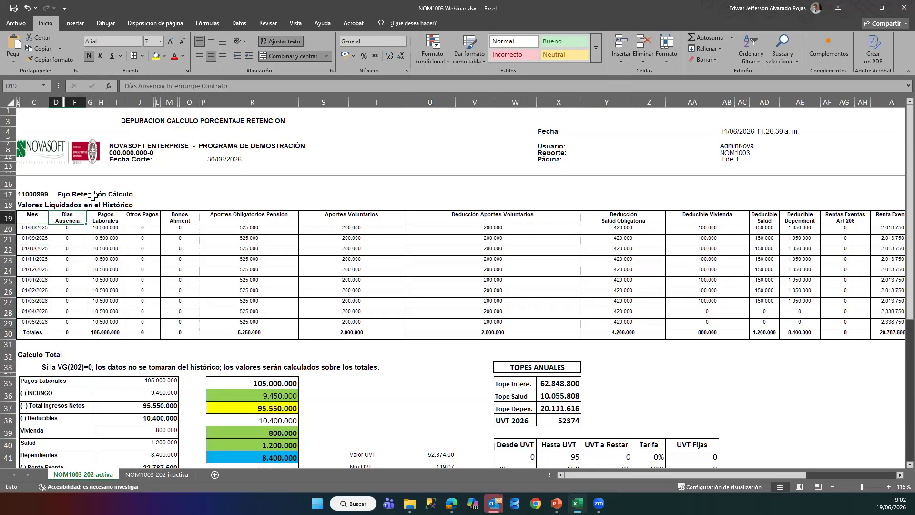
pyautogui.press('Right')
pyautogui.press('Right')
pyautogui.press('Down')
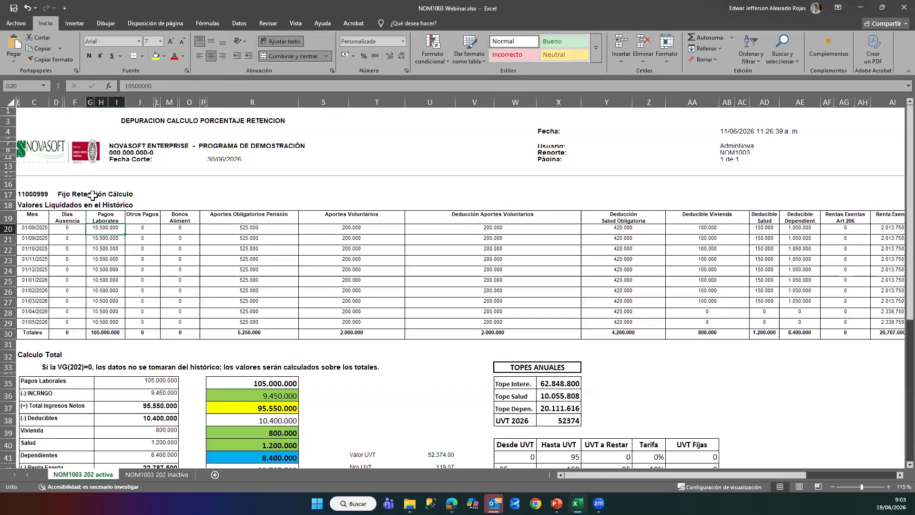
pyautogui.hotkey('shift', 'Down')
pyautogui.hotkey('shift', 'Down')
pyautogui.hotkey('shift', 'Down')
pyautogui.hotkey('shift', 'Down')
pyautogui.hotkey('shift', 'Down')
pyautogui.hotkey('shift', 'Down')
pyautogui.hotkey('shift', 'Down')
pyautogui.hotkey('shift', 'Down')
pyautogui.hotkey('shift', 'Down')
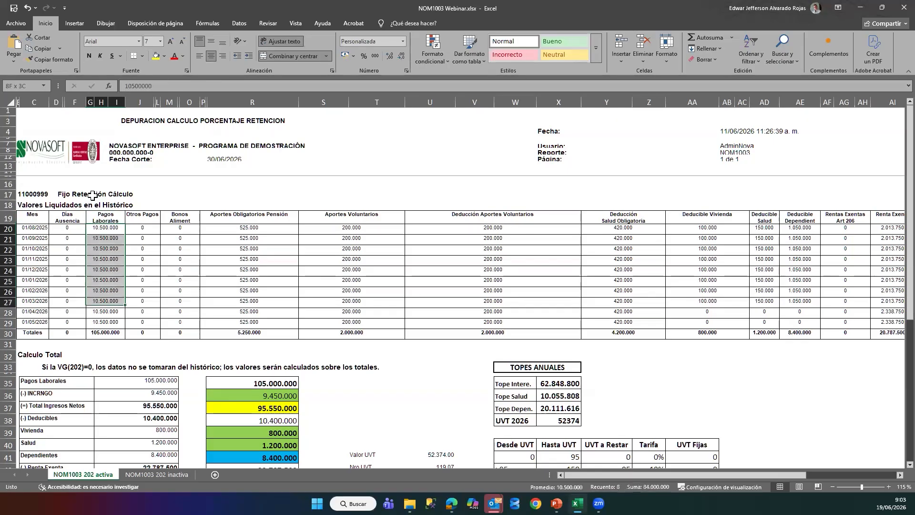
pyautogui.press('Up')
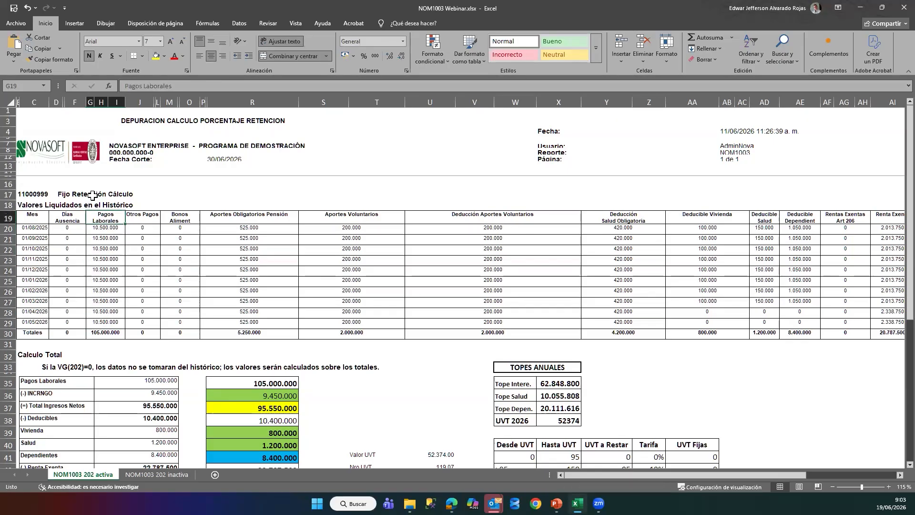
pyautogui.press('Right')
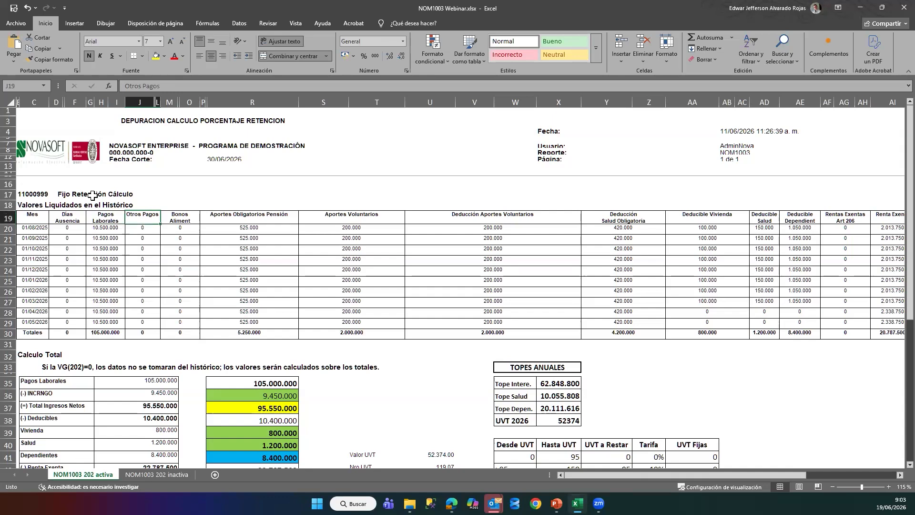
pyautogui.press('Right')
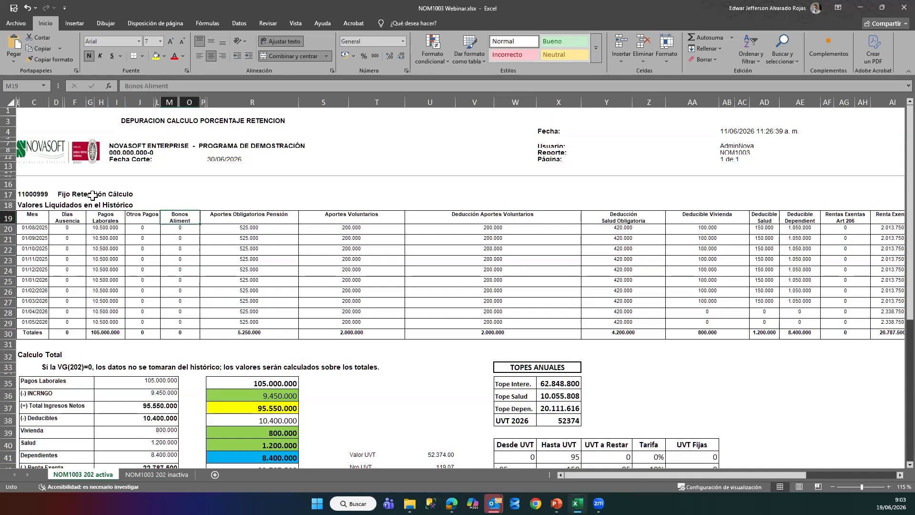
pyautogui.press('Right')
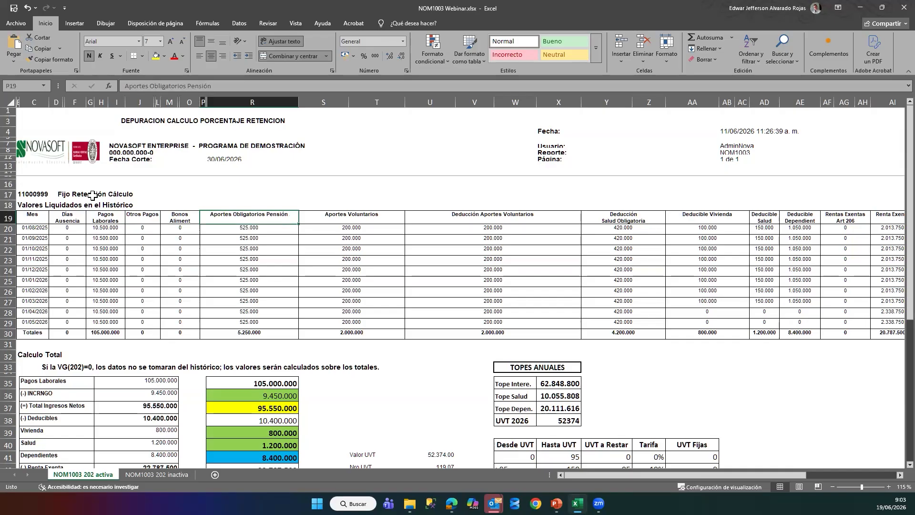
pyautogui.press('Right')
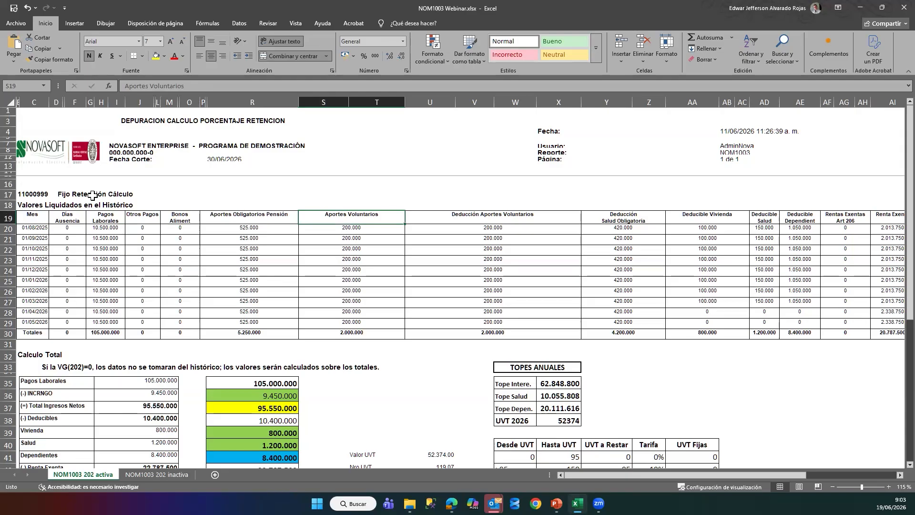
pyautogui.press('Right')
pyautogui.press('Down')
pyautogui.hotkey('shift', 'Down')
pyautogui.hotkey('shift', 'Down')
pyautogui.hotkey('shift', 'Down')
pyautogui.hotkey('shift', 'Down')
pyautogui.hotkey('shift', 'Down')
pyautogui.hotkey('shift', 'Down')
pyautogui.hotkey('shift', 'Down')
pyautogui.hotkey('shift', 'Down')
pyautogui.hotkey('shift', 'Down')
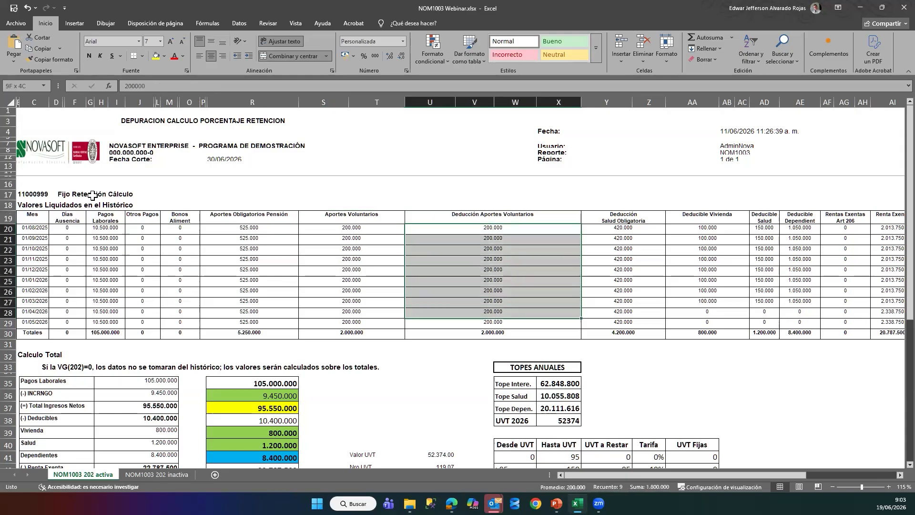
pyautogui.press('Up')
pyautogui.press('Right')
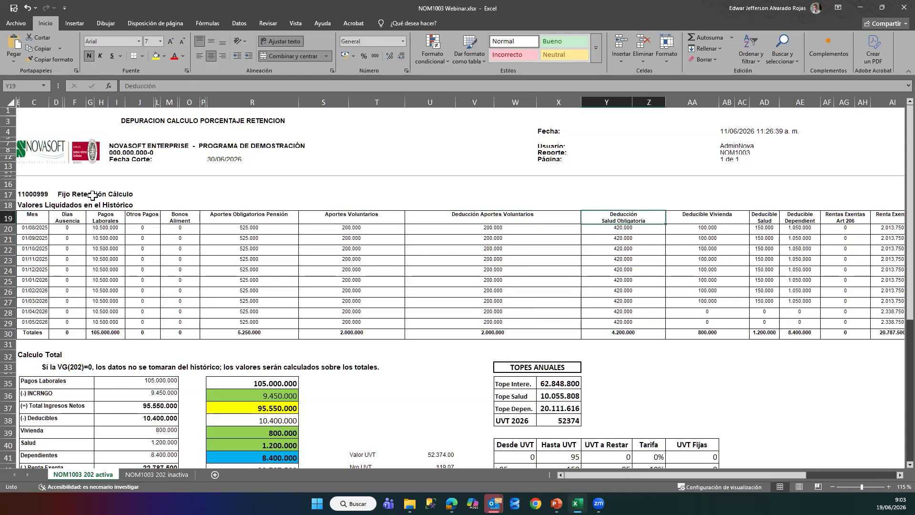
pyautogui.press('Right')
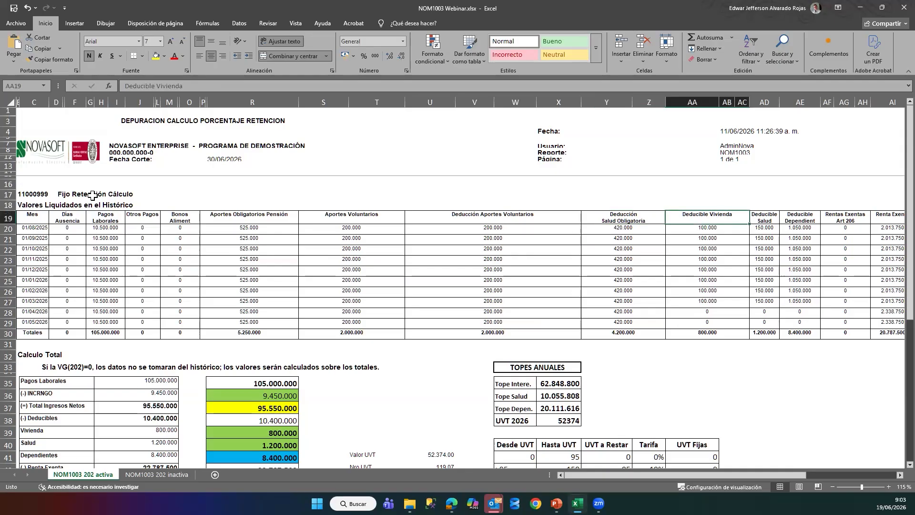
pyautogui.hotkey('shift', 'Right')
pyautogui.hotkey('shift', 'Right')
pyautogui.moveTo(645, 474); pyautogui.dragTo(746, 476)
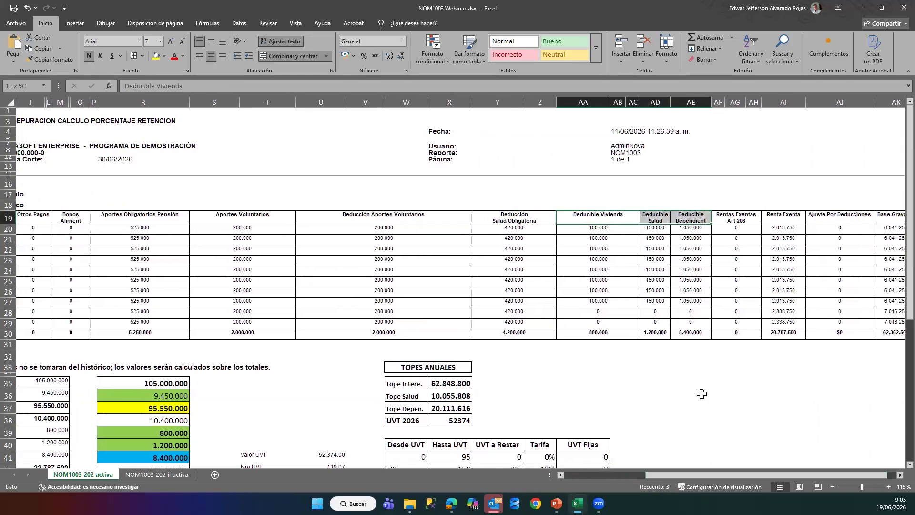
pyautogui.press('Left')
pyautogui.press('Right')
pyautogui.press('Right')
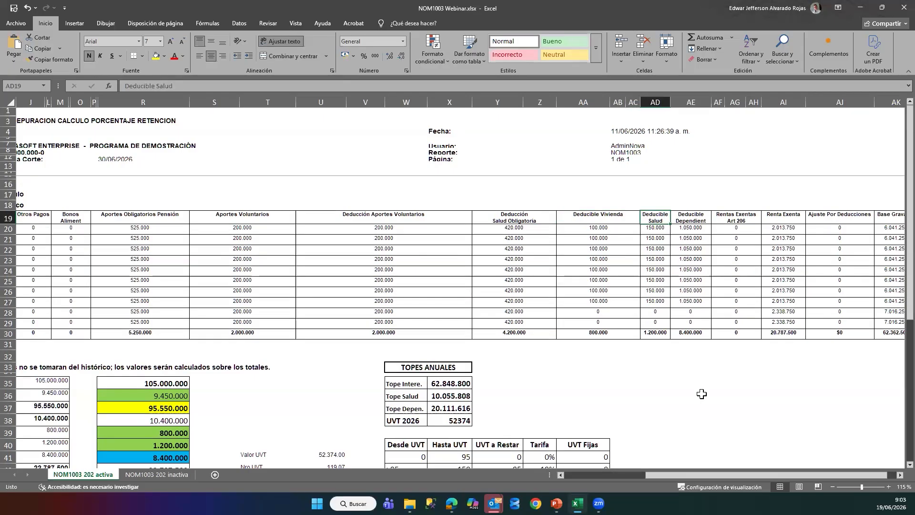
pyautogui.press('Right')
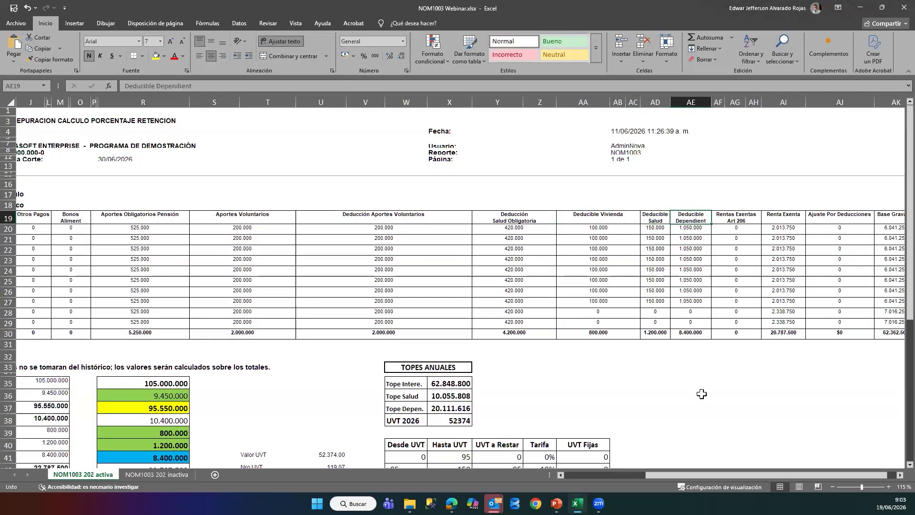
pyautogui.press('Right')
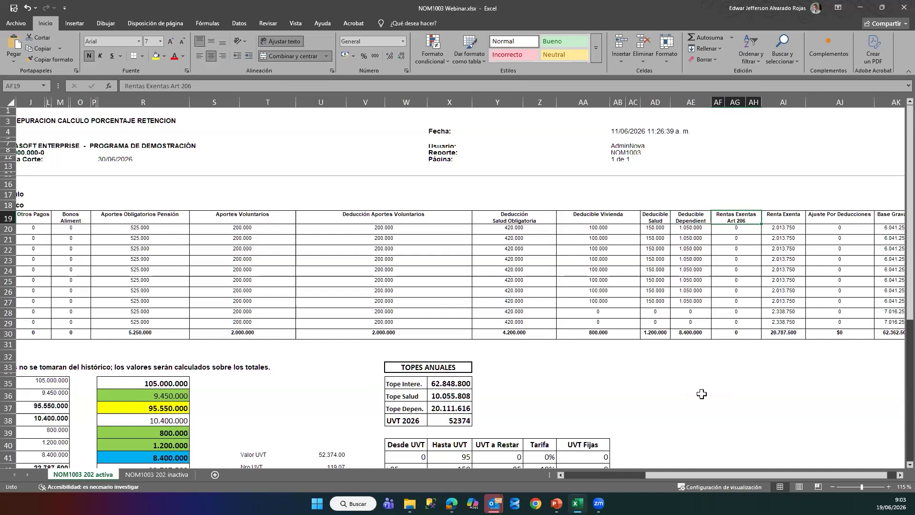
pyautogui.press('Right')
pyautogui.hscroll(5, 702, 394)
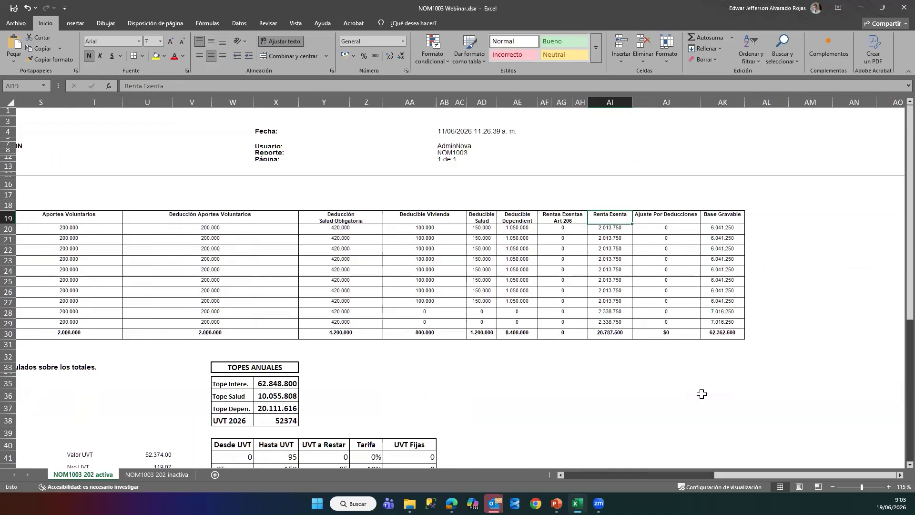
pyautogui.press('Right')
pyautogui.press('Right')
pyautogui.press('Down')
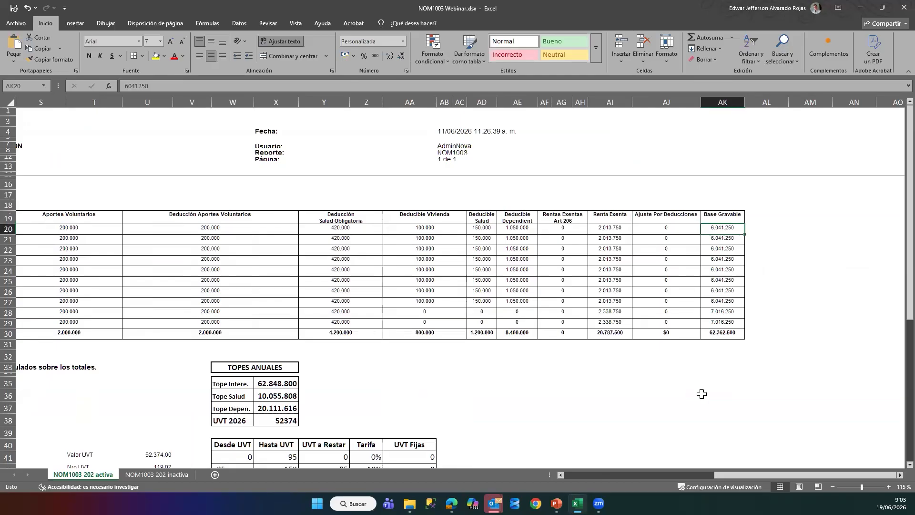
pyautogui.press('Down')
pyautogui.press('Down')
pyautogui.press('Down')
pyautogui.press('Down')
pyautogui.press('Down')
pyautogui.press('Down')
pyautogui.press('Down')
pyautogui.press('Down')
pyautogui.press('Down')
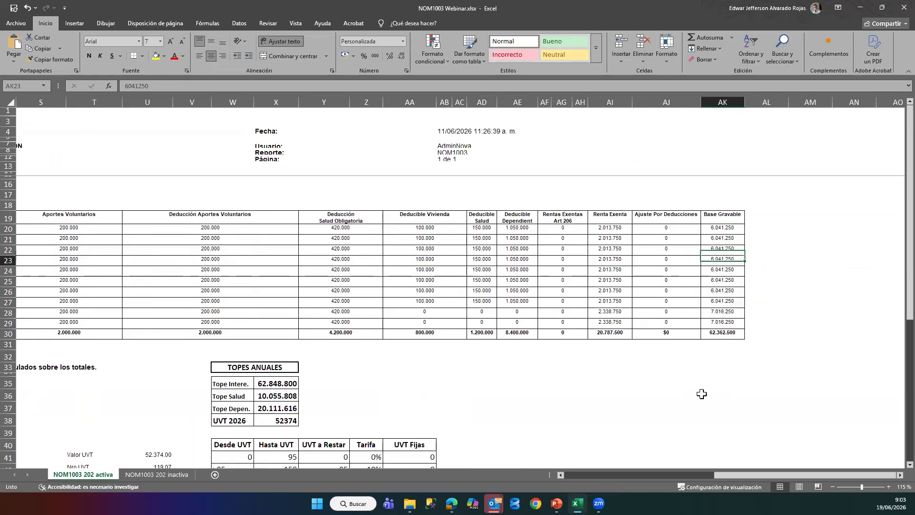
pyautogui.press('Down')
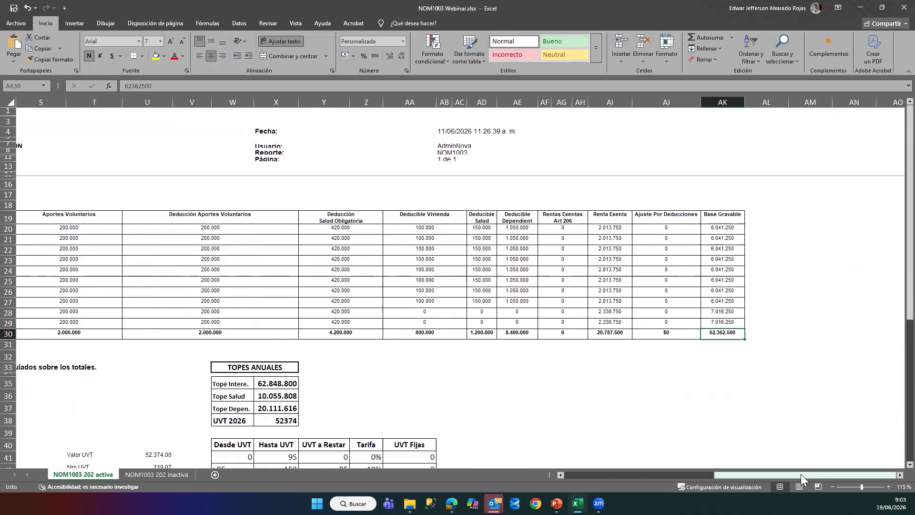
pyautogui.moveTo(801, 474); pyautogui.dragTo(635, 479)
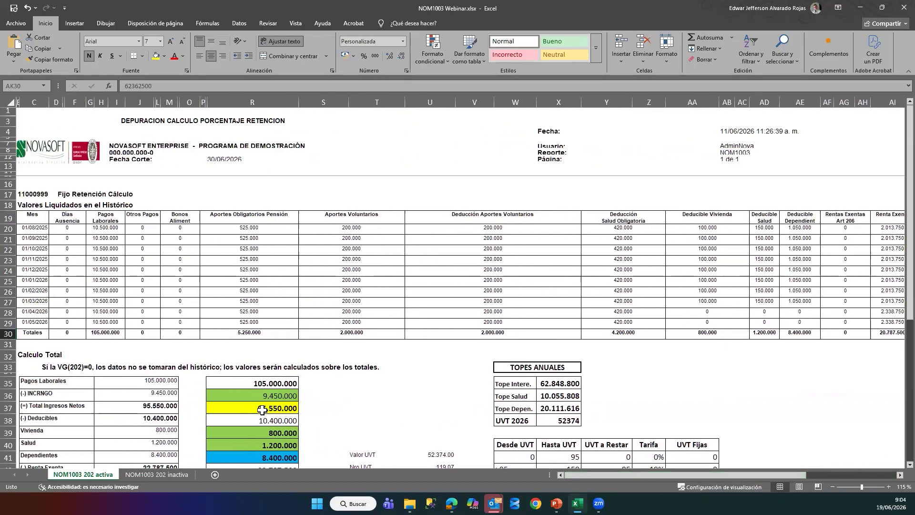
pyautogui.scroll(-2, 144, 307)
pyautogui.scroll(-3, 143, 308)
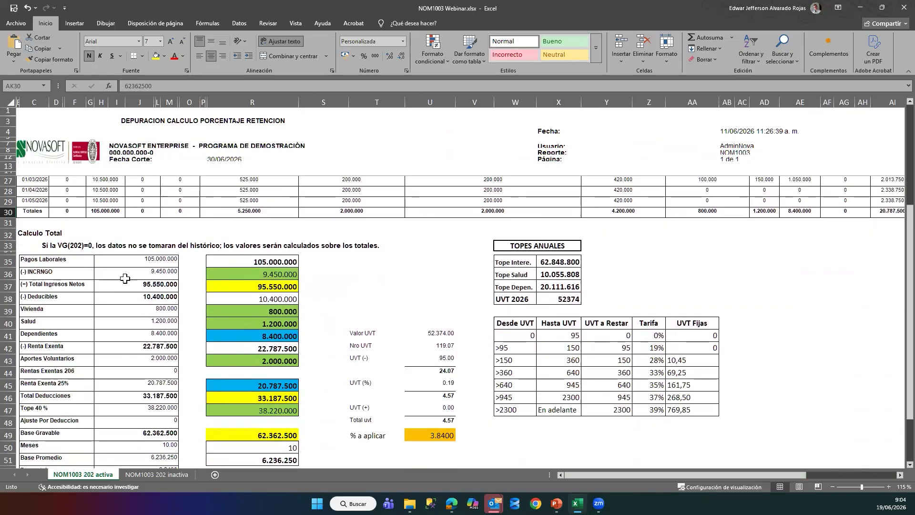
pyautogui.moveTo(218, 231); pyautogui.dragTo(237, 428)
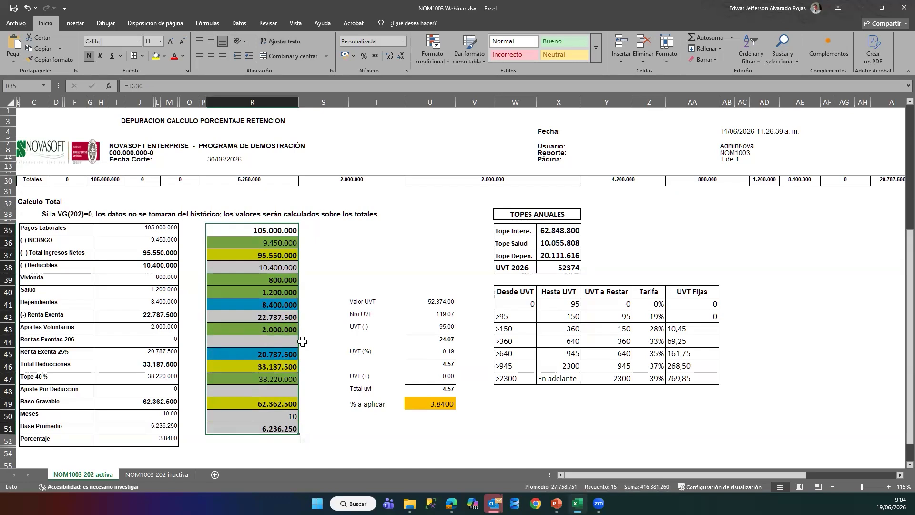
pyautogui.moveTo(360, 306); pyautogui.dragTo(439, 403)
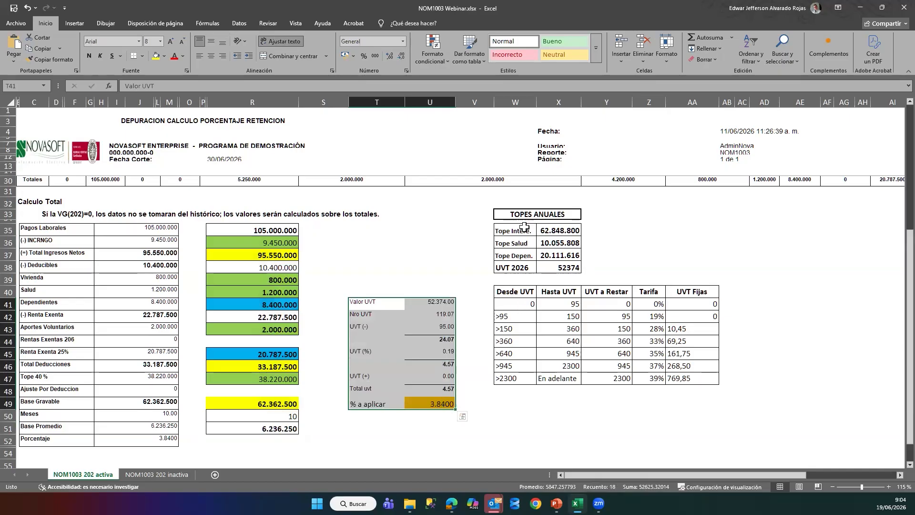
pyautogui.moveTo(524, 224); pyautogui.dragTo(522, 267)
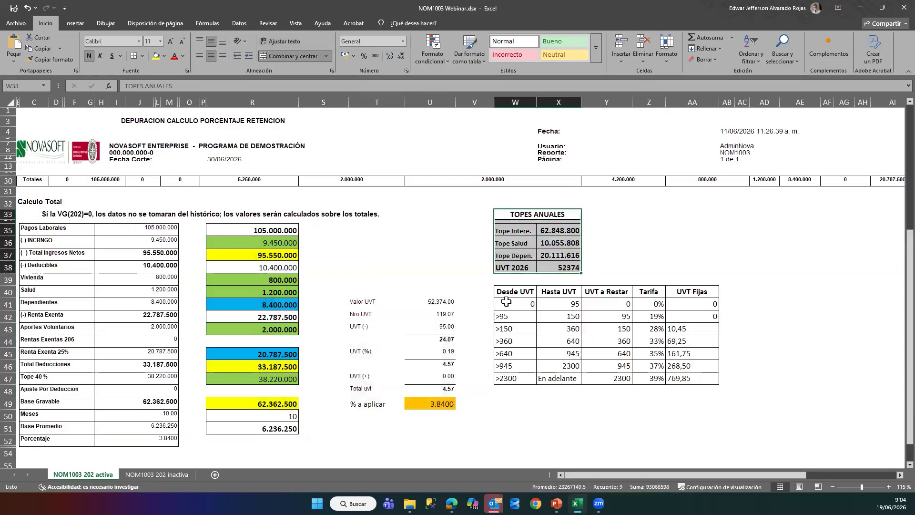
pyautogui.moveTo(505, 292); pyautogui.dragTo(692, 379)
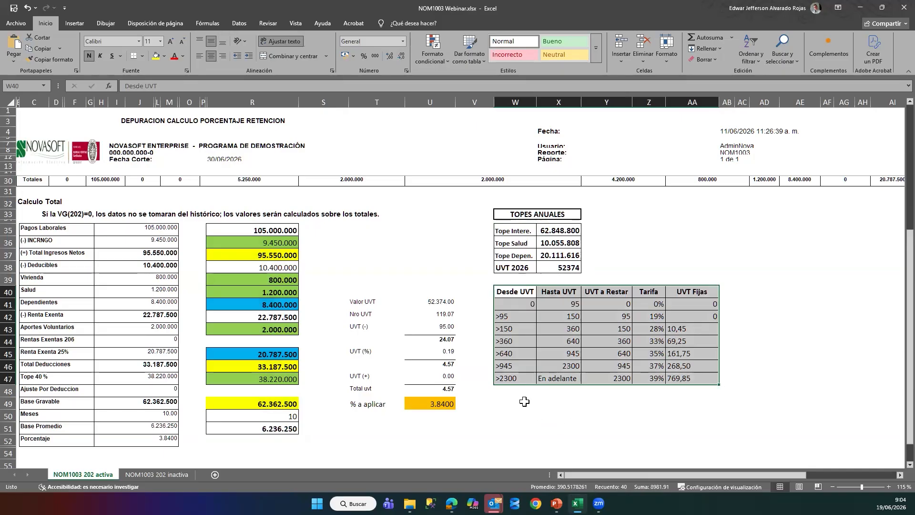
pyautogui.moveTo(514, 291); pyautogui.dragTo(691, 378)
pyautogui.moveTo(515, 214); pyautogui.dragTo(515, 268)
pyautogui.moveTo(429, 302); pyautogui.dragTo(430, 416)
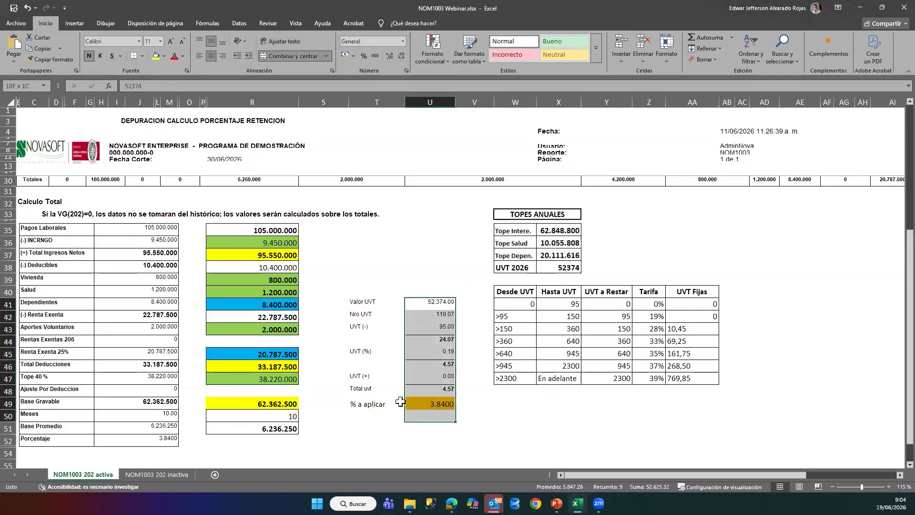
pyautogui.scroll(2, 278, 350)
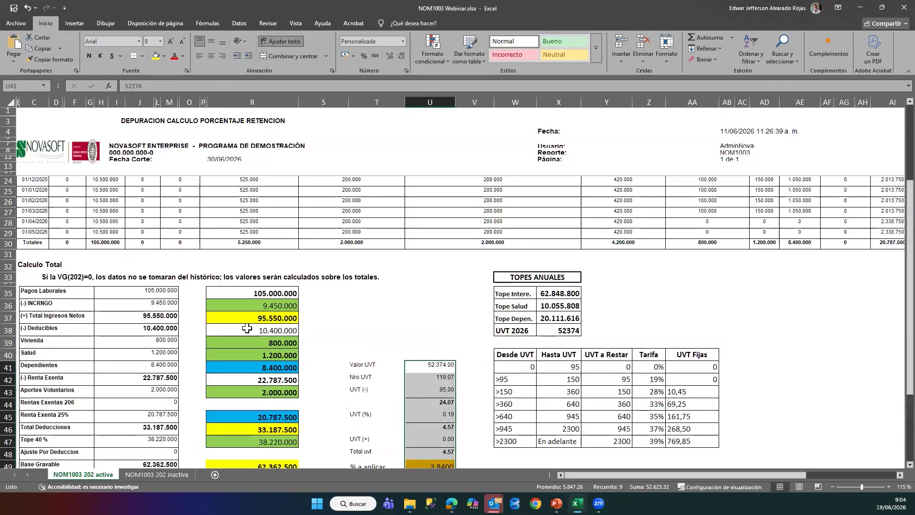
pyautogui.click(234, 292)
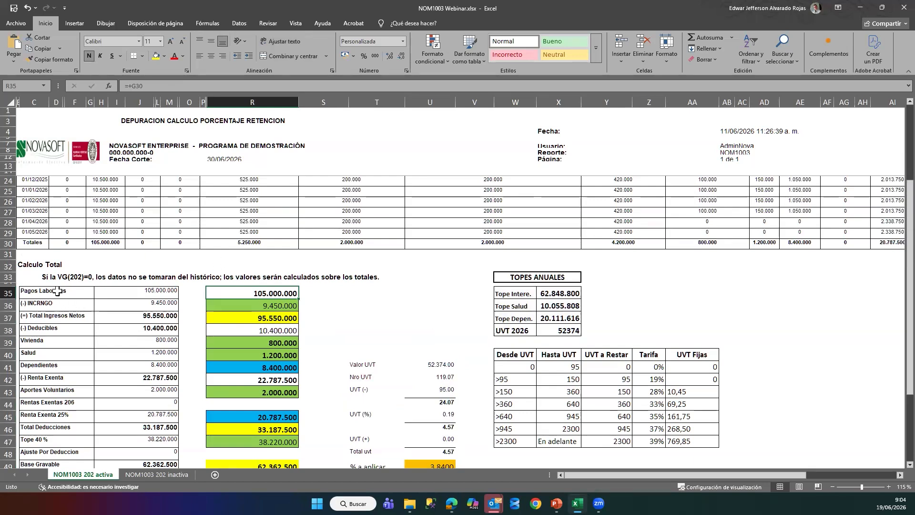
pyautogui.click(49, 277)
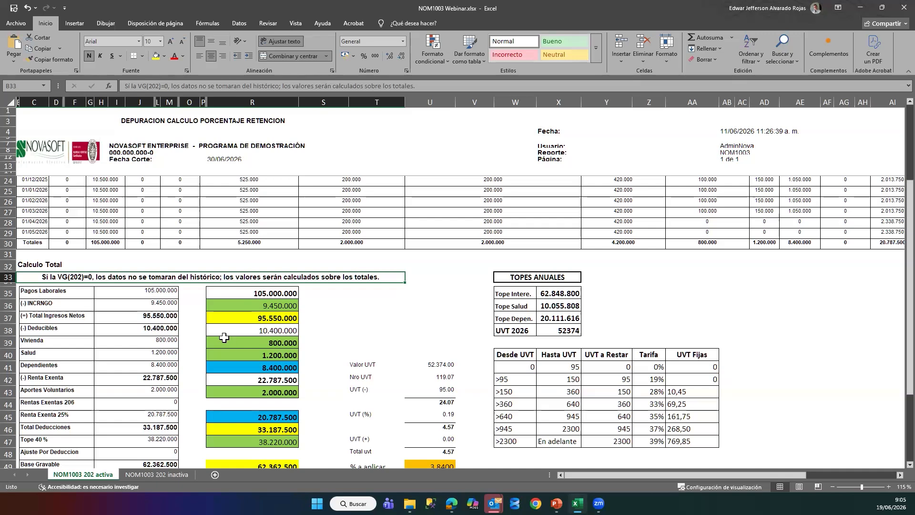
pyautogui.scroll(-1, 222, 336)
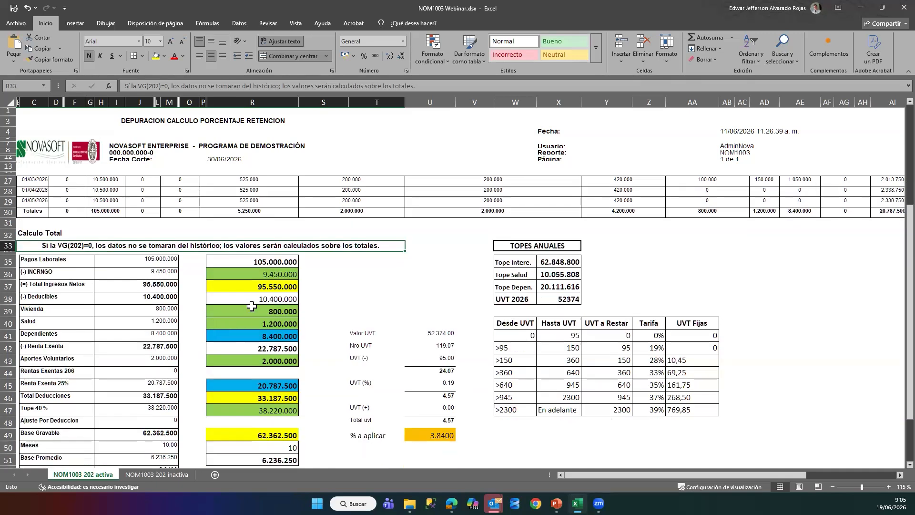
pyautogui.click(239, 336)
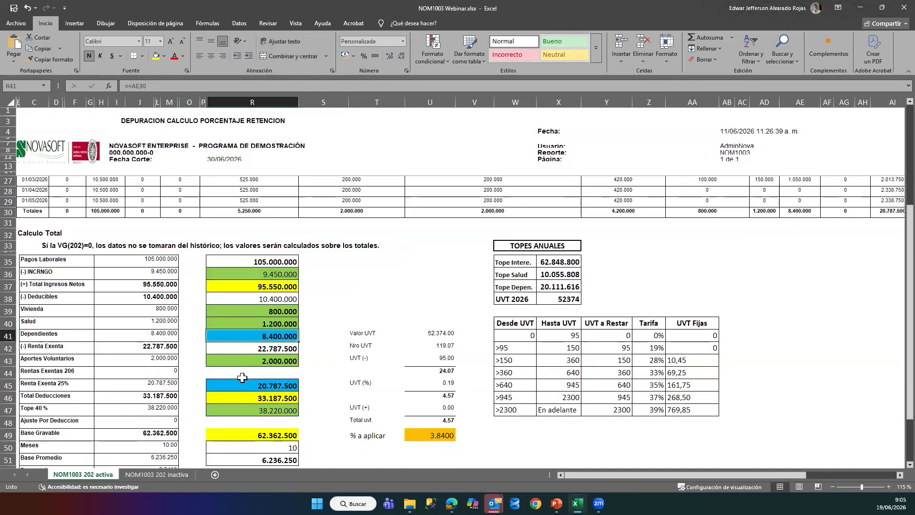
pyautogui.click(246, 385)
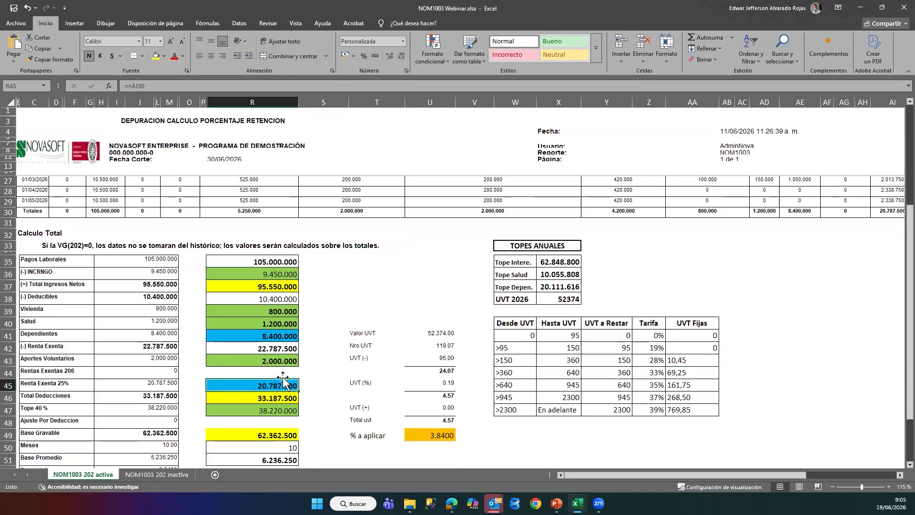
pyautogui.click(257, 264)
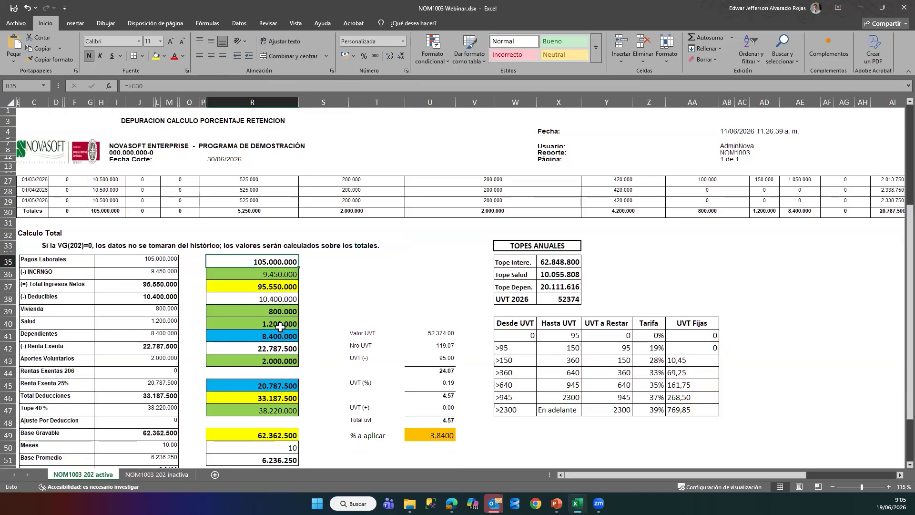
pyautogui.scroll(3, 286, 310)
pyautogui.press('F2')
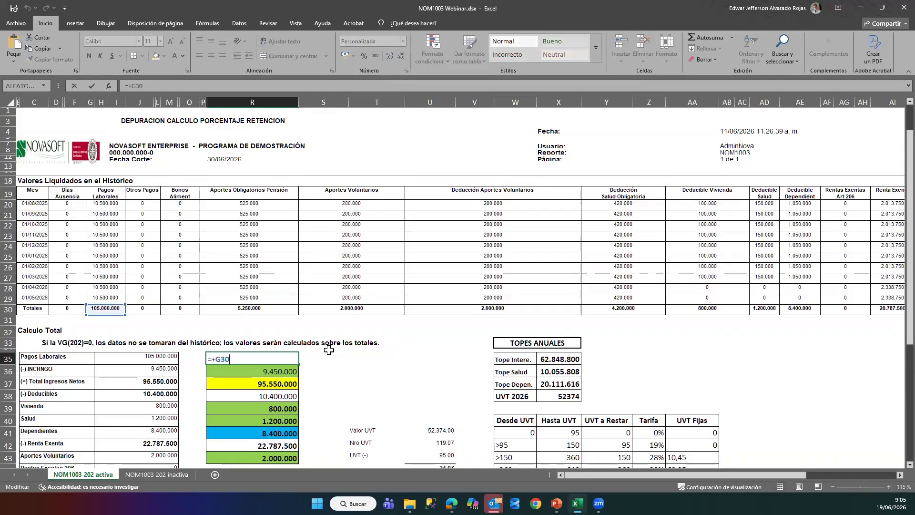
pyautogui.press('Escape')
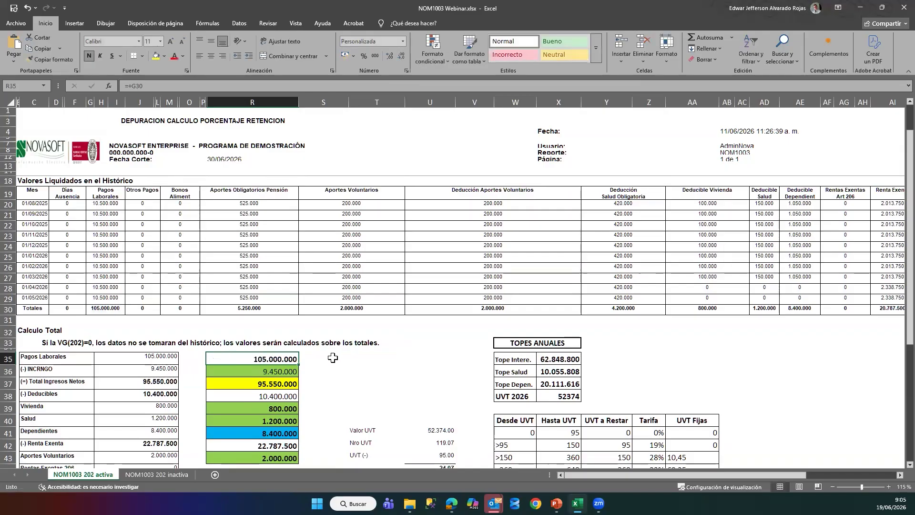
pyautogui.click(288, 368)
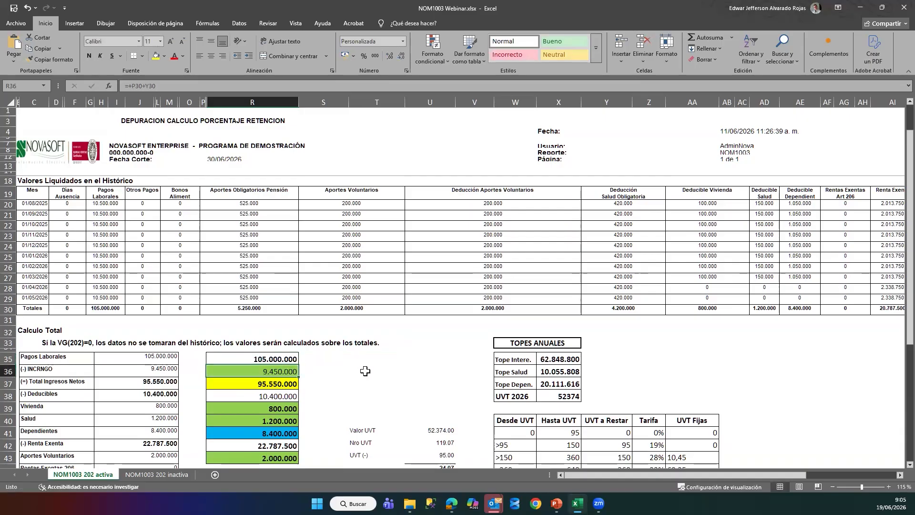
pyautogui.press('F2')
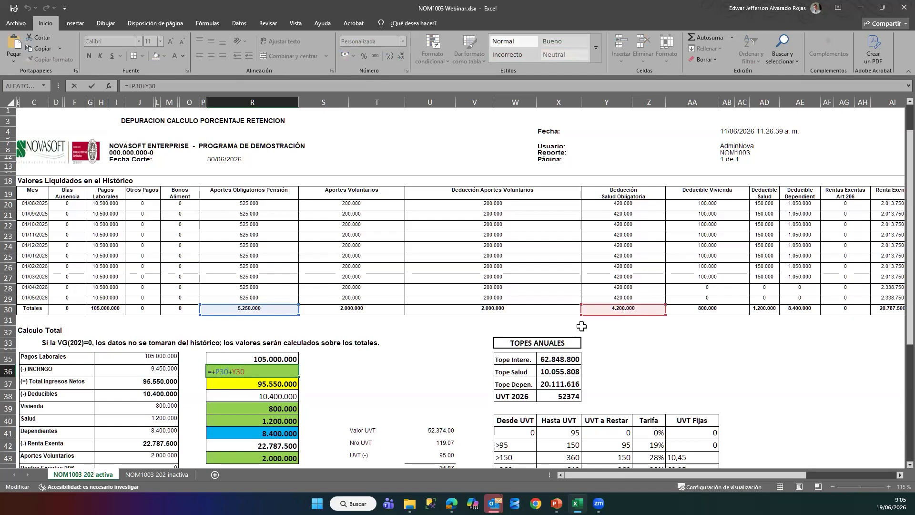
pyautogui.hotkey('ctrl', 'Return')
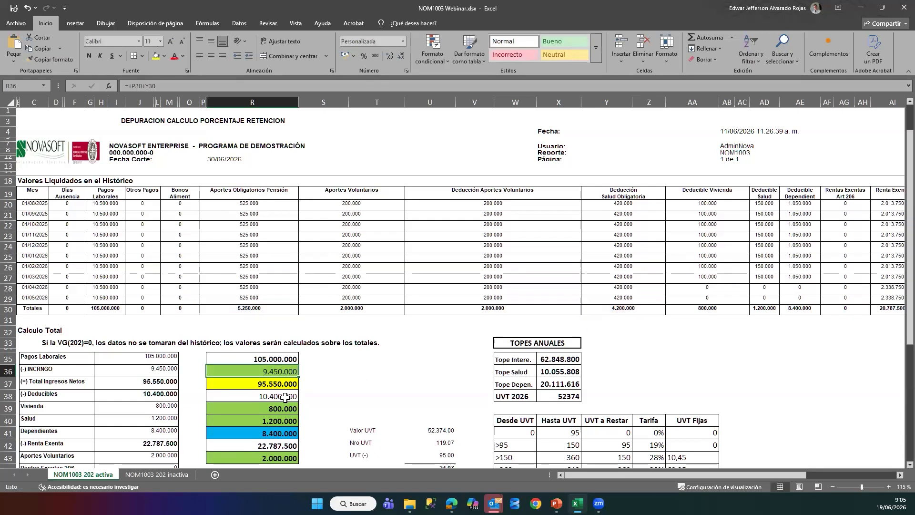
pyautogui.click(264, 384)
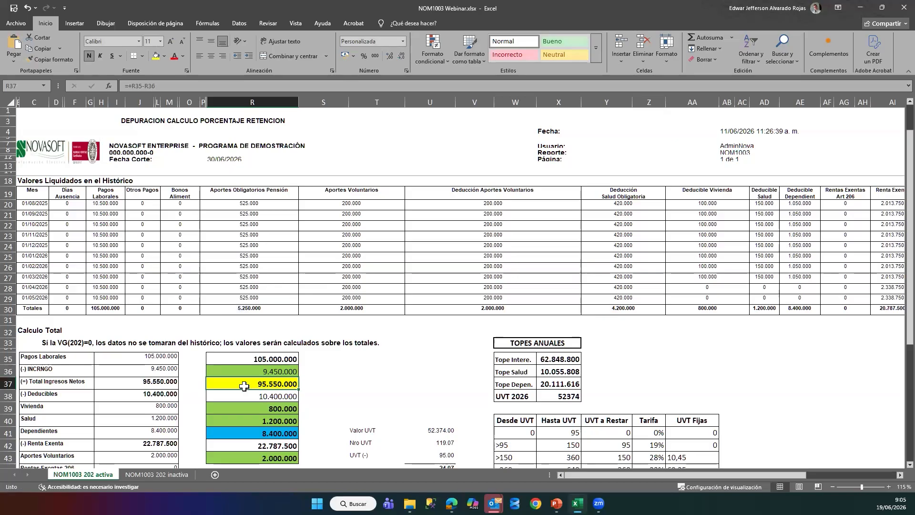
pyautogui.scroll(-3, 244, 386)
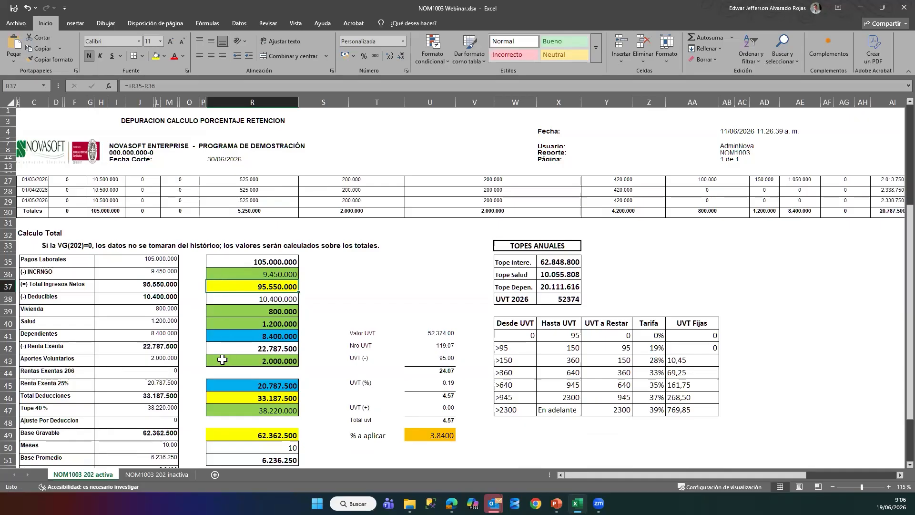
pyautogui.click(230, 298)
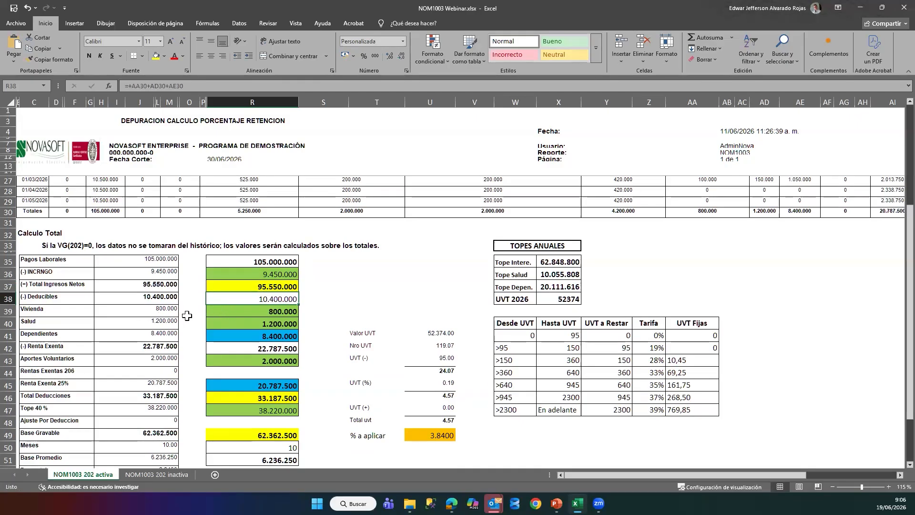
pyautogui.click(229, 311)
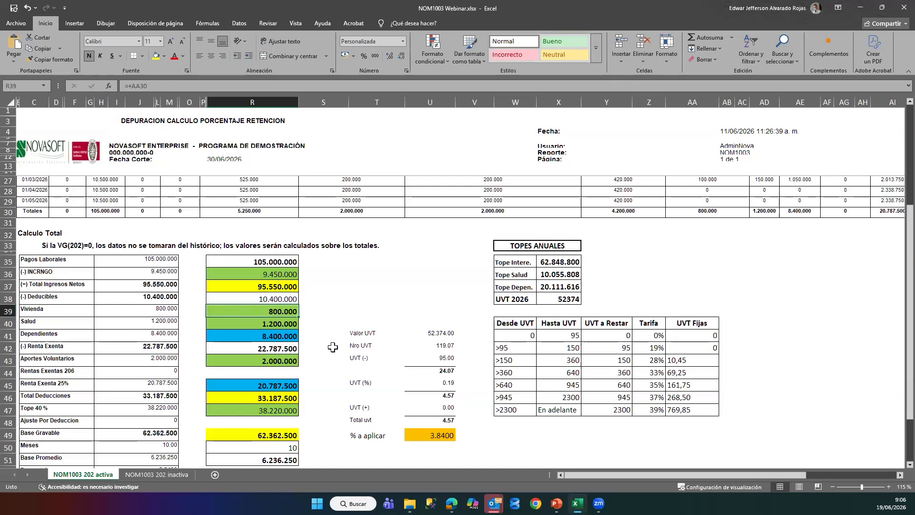
pyautogui.press('F2')
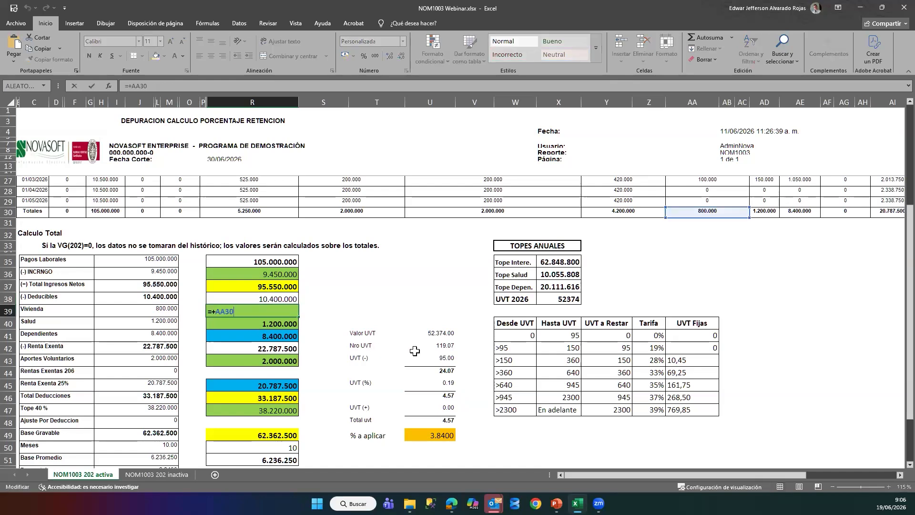
pyautogui.scroll(4, 414, 351)
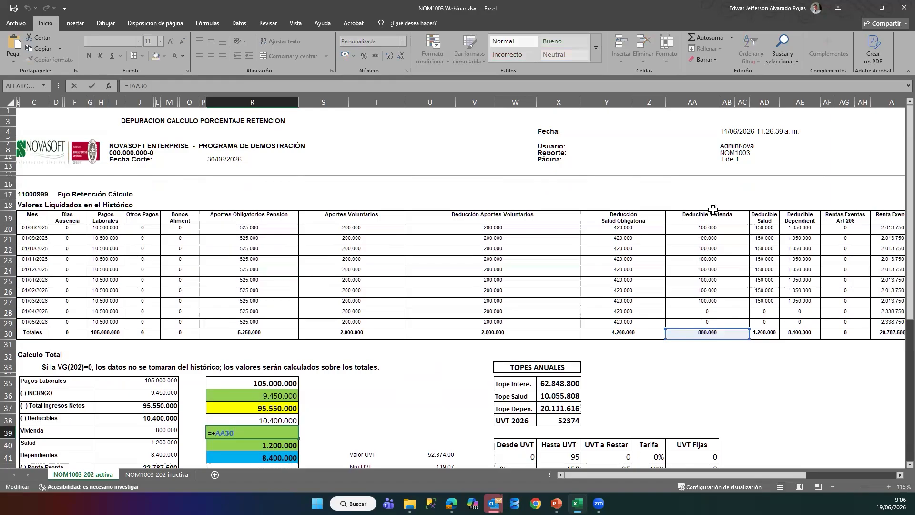
pyautogui.press('Return')
pyautogui.scroll(-1, 423, 333)
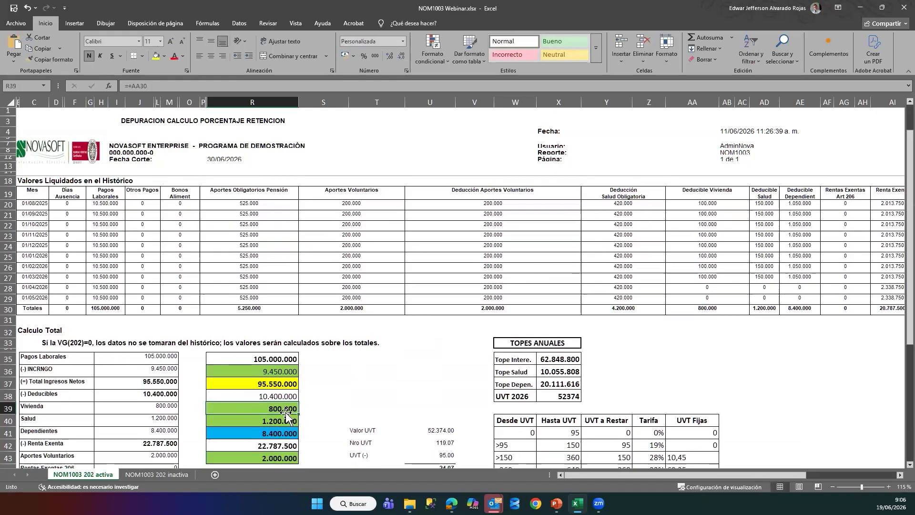
pyautogui.press('F2')
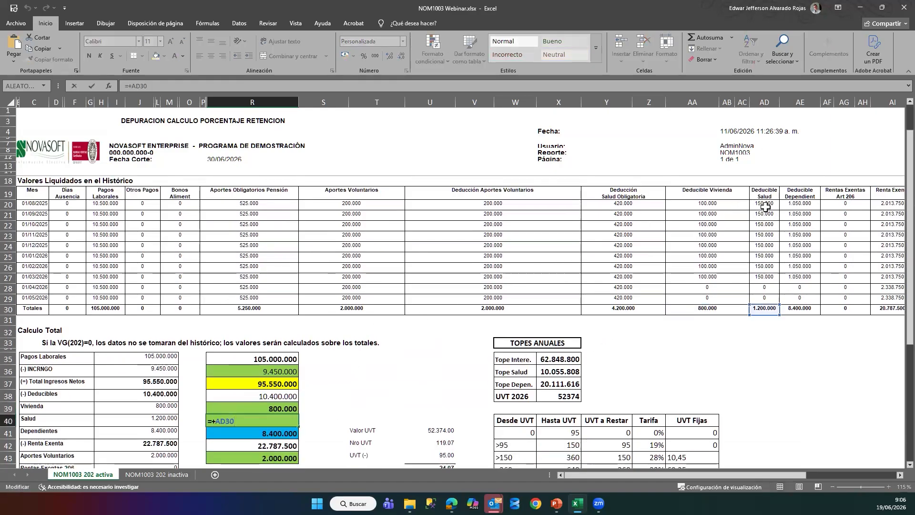
pyautogui.press('Return')
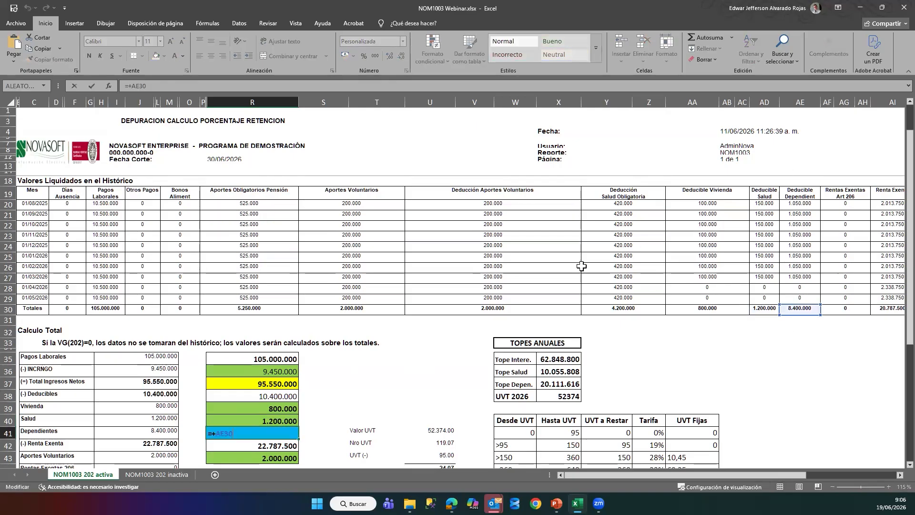
pyautogui.scroll(-2, 317, 345)
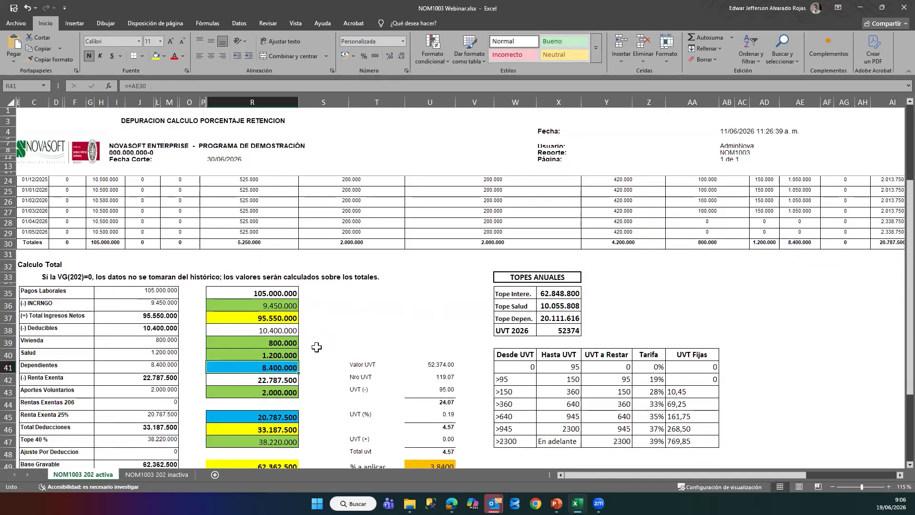
pyautogui.click(278, 343)
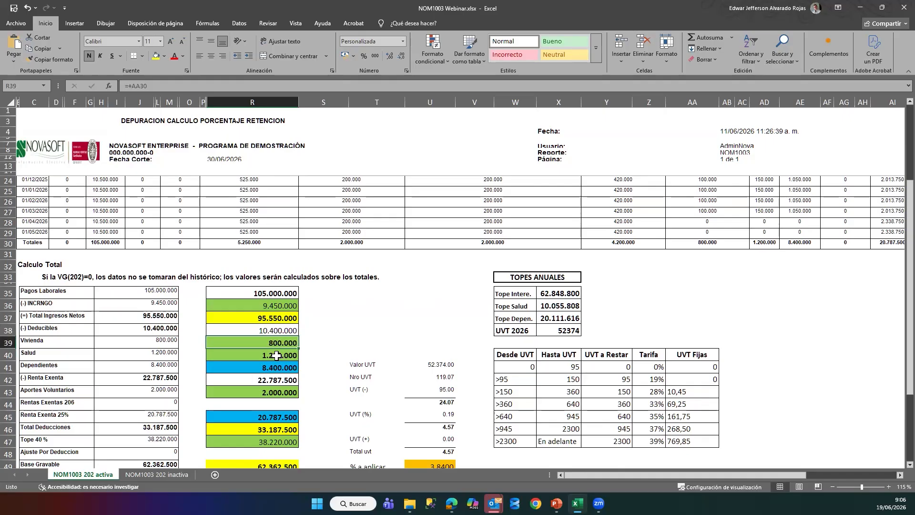
pyautogui.click(277, 355)
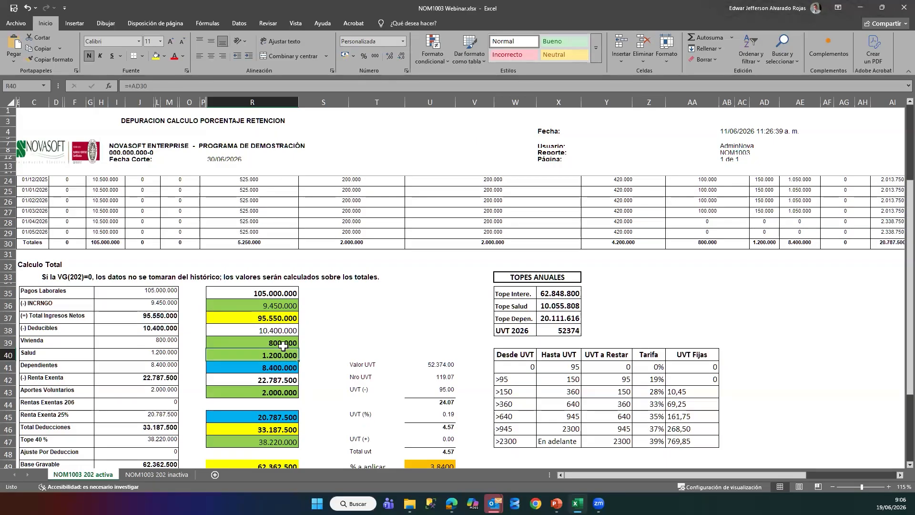
pyautogui.moveTo(242, 341); pyautogui.dragTo(240, 365)
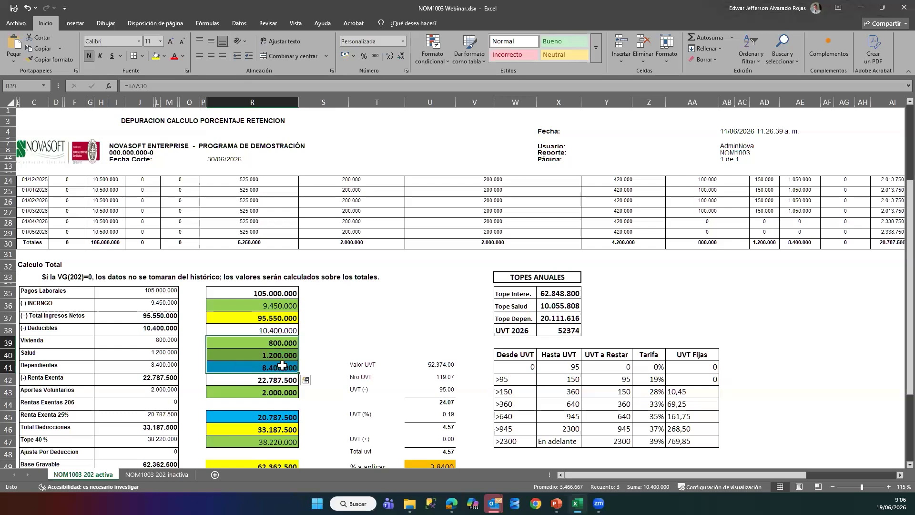
pyautogui.click(549, 297)
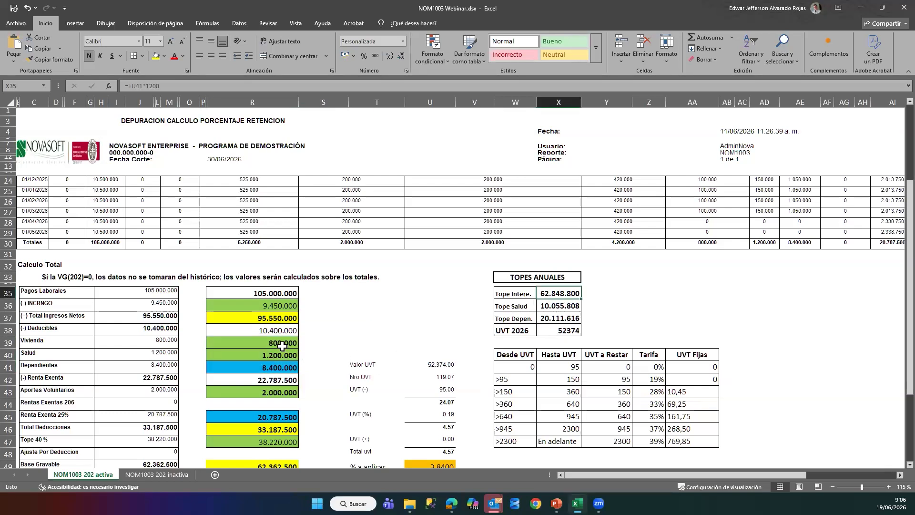
pyautogui.click(283, 345)
pyautogui.click(563, 292)
pyautogui.click(544, 305)
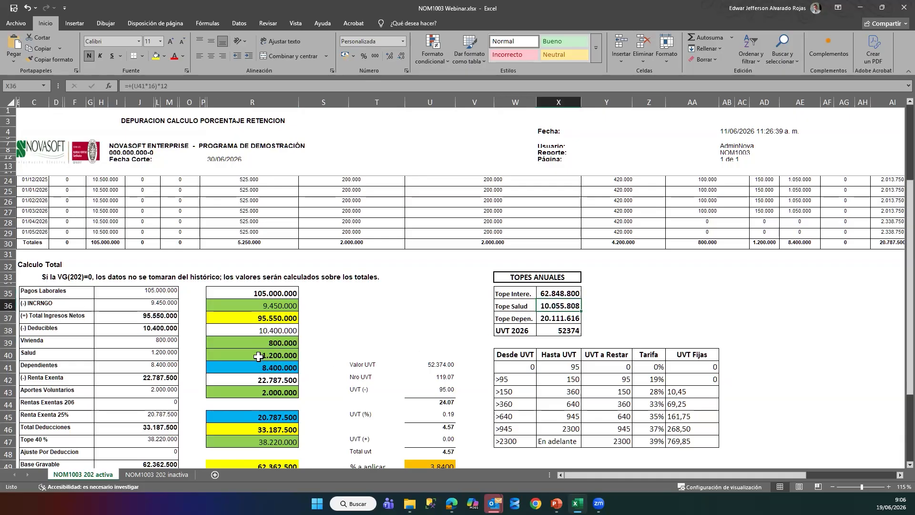
pyautogui.click(257, 356)
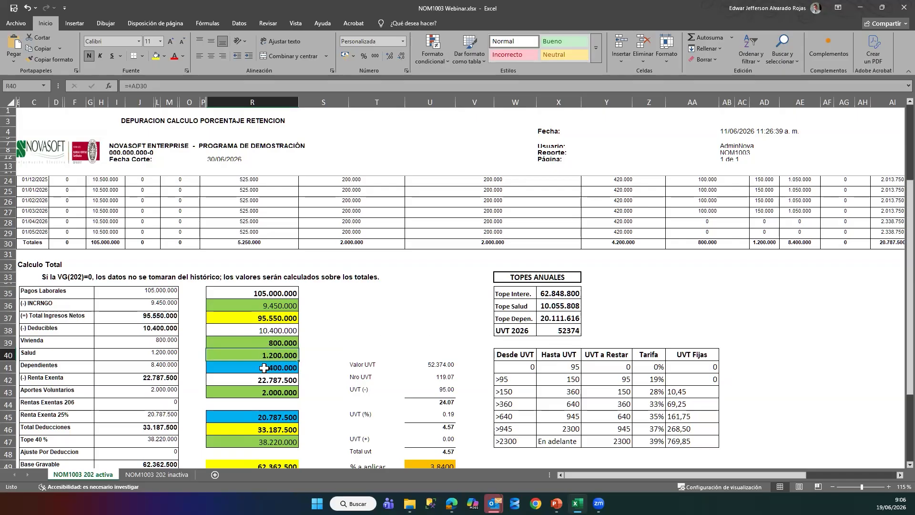
pyautogui.click(264, 368)
pyautogui.click(555, 318)
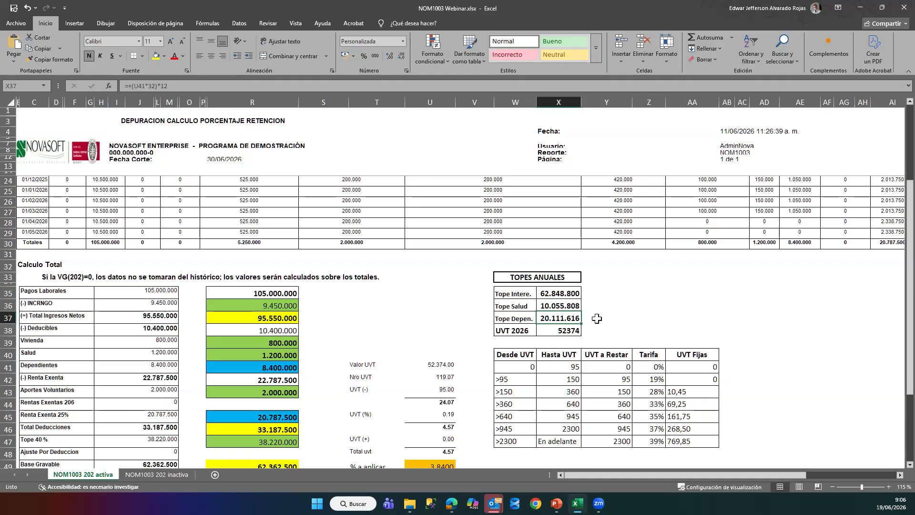
pyautogui.moveTo(240, 343); pyautogui.dragTo(240, 365)
pyautogui.scroll(-1, 310, 365)
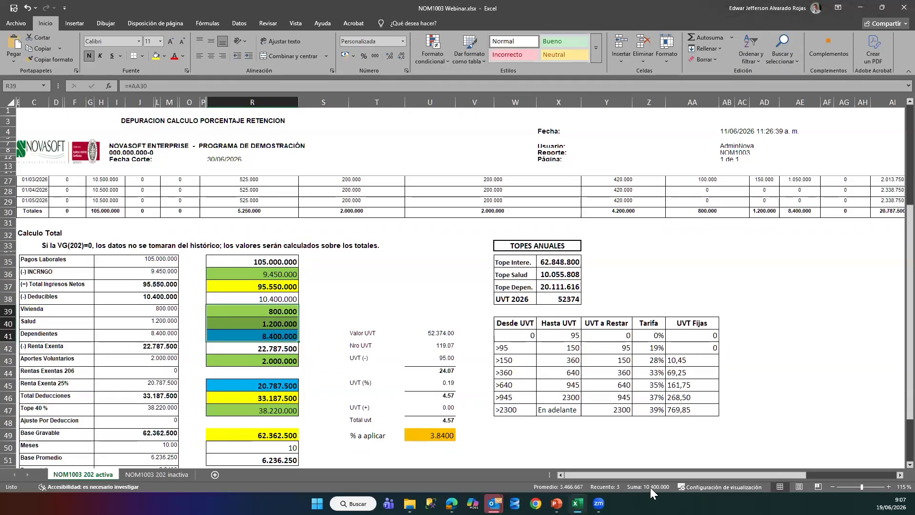
pyautogui.click(260, 300)
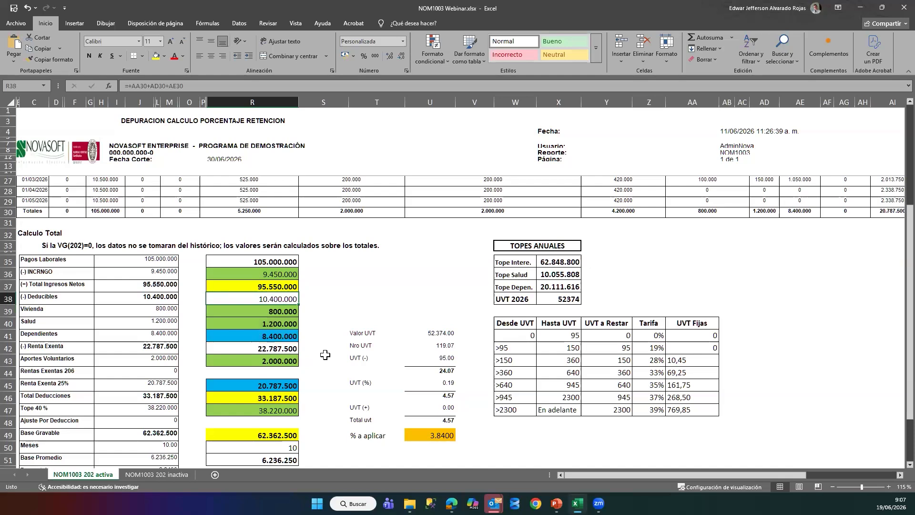
pyautogui.scroll(-1, 297, 363)
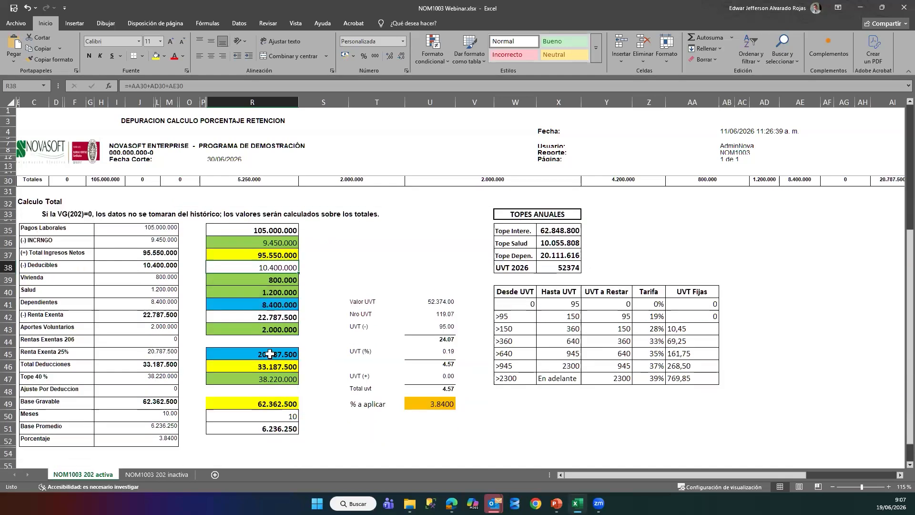
pyautogui.click(226, 329)
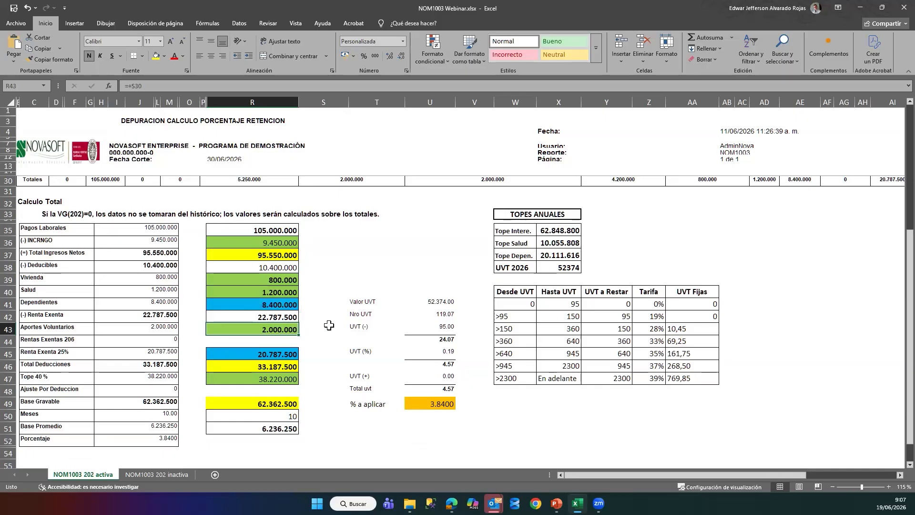
pyautogui.click(232, 355)
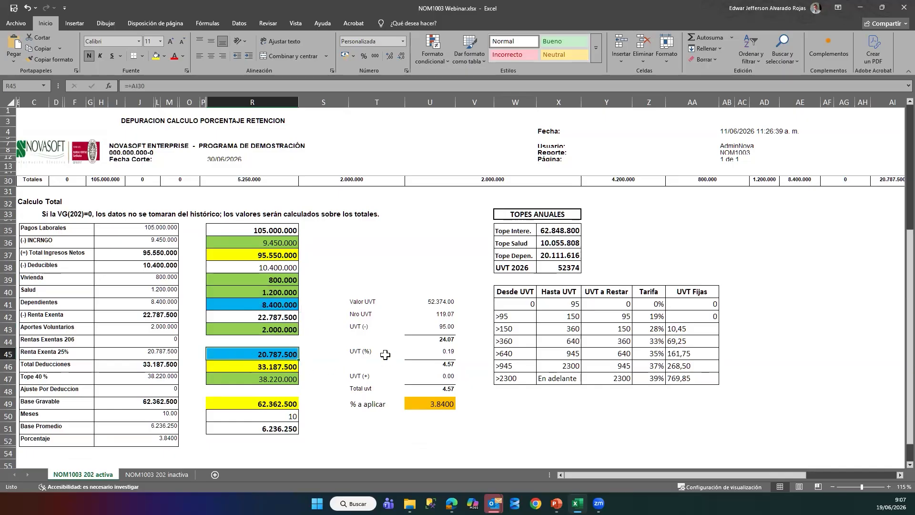
# Enter =+U41*790 in Y35 and =+U41*1340 in Y36, returning to Y35
pyautogui.click(617, 232)
pyautogui.write('+')
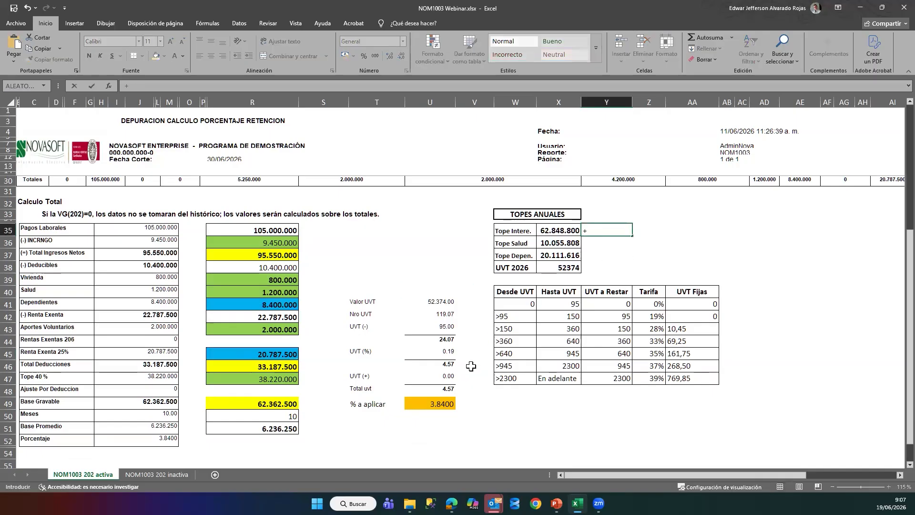
pyautogui.click(438, 301)
pyautogui.write('*')
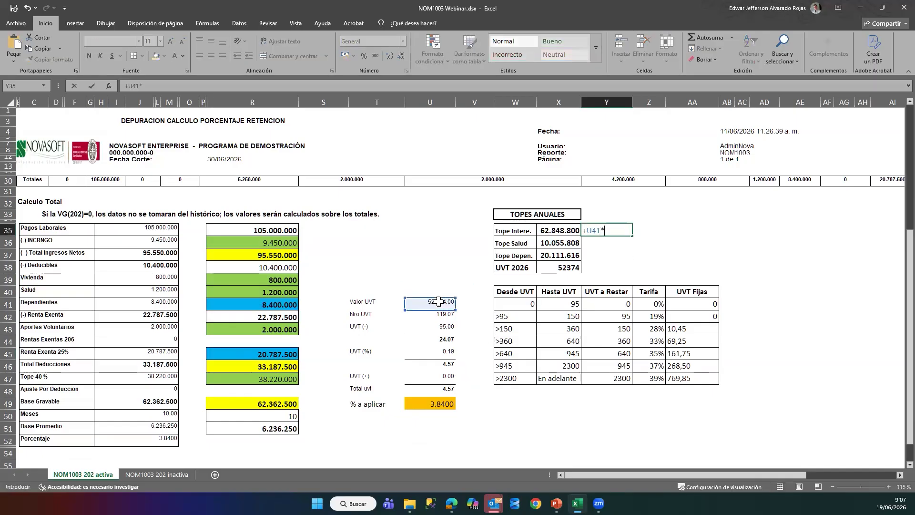
pyautogui.write('790')
pyautogui.press('Return')
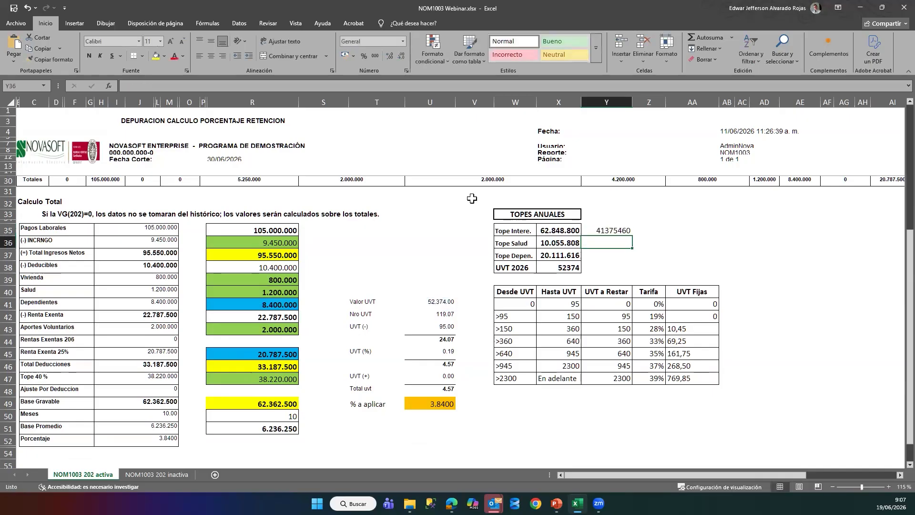
pyautogui.write('+')
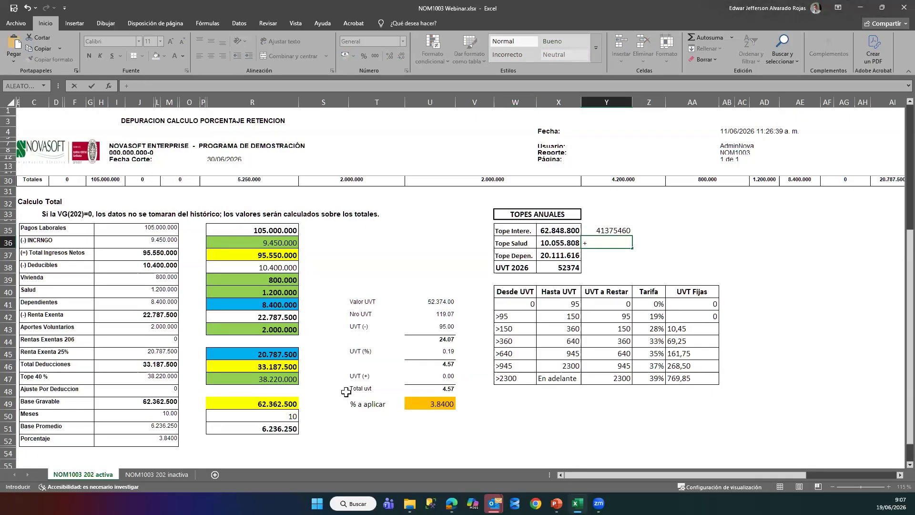
pyautogui.click(425, 302)
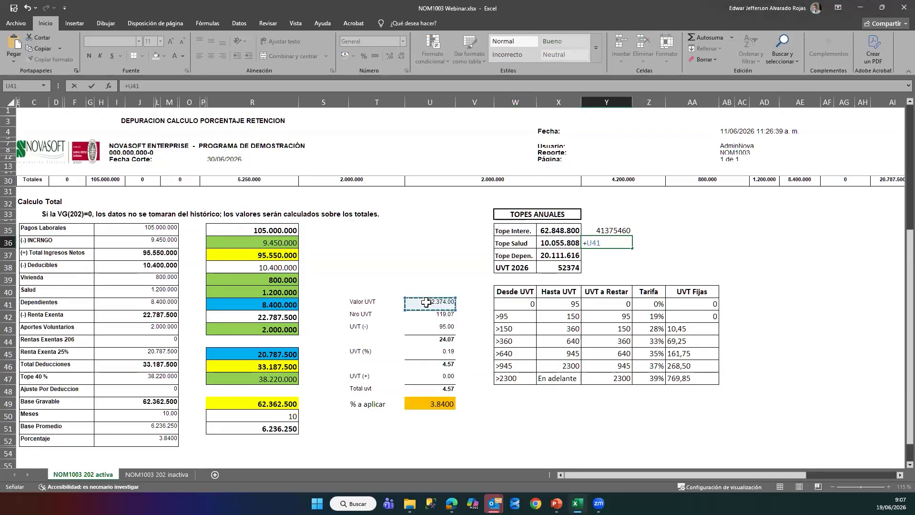
pyautogui.write('*1340')
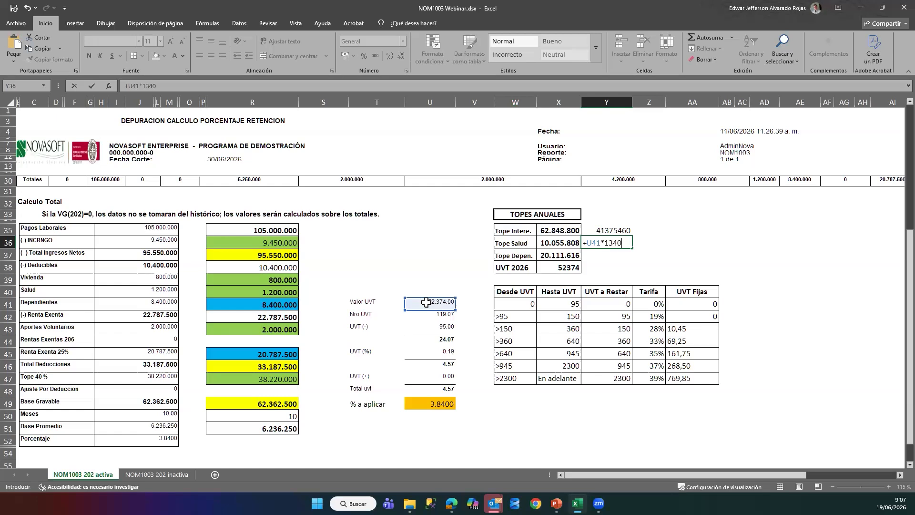
pyautogui.press('Return')
pyautogui.press('Up')
pyautogui.press('Up')
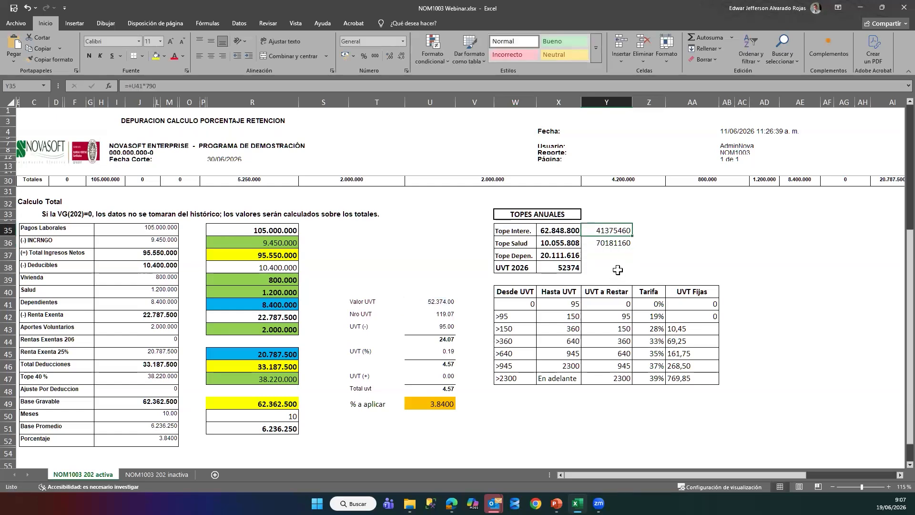
pyautogui.click(274, 354)
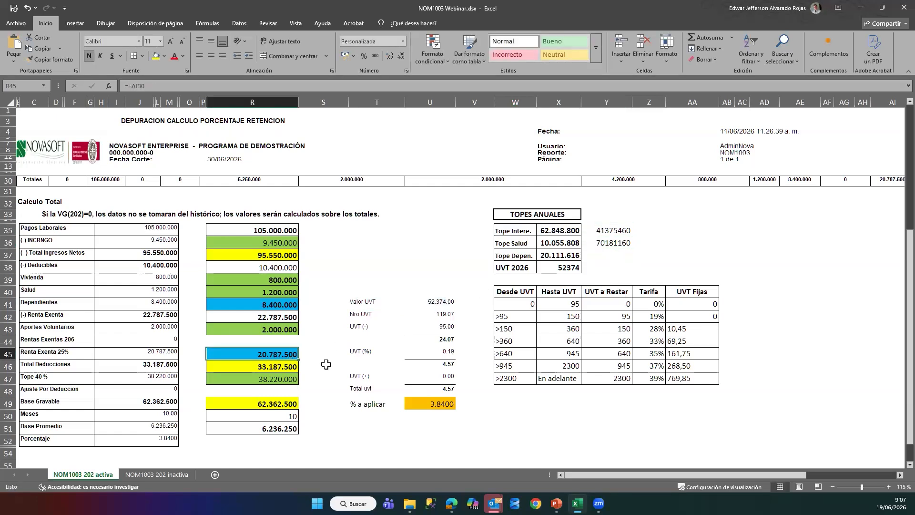
pyautogui.press('F2')
pyautogui.moveTo(729, 475); pyautogui.dragTo(781, 452)
pyautogui.scroll(4, 782, 266)
pyautogui.scroll(1, 781, 266)
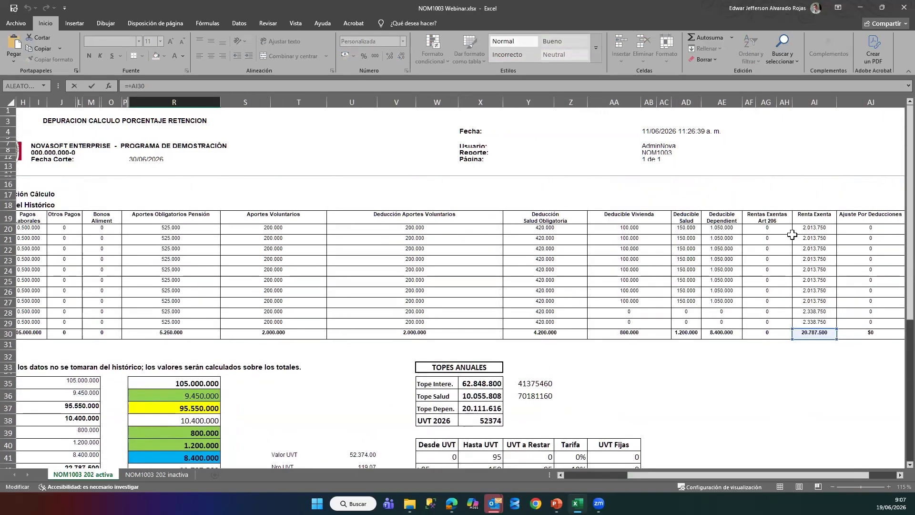
pyautogui.moveTo(767, 475); pyautogui.dragTo(652, 476)
pyautogui.press('Escape')
pyautogui.scroll(-5, 271, 378)
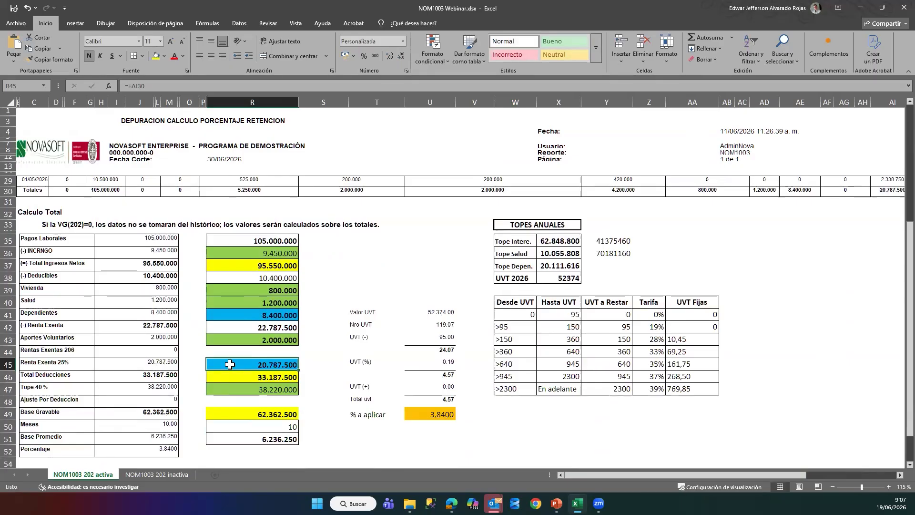
pyautogui.click(252, 341)
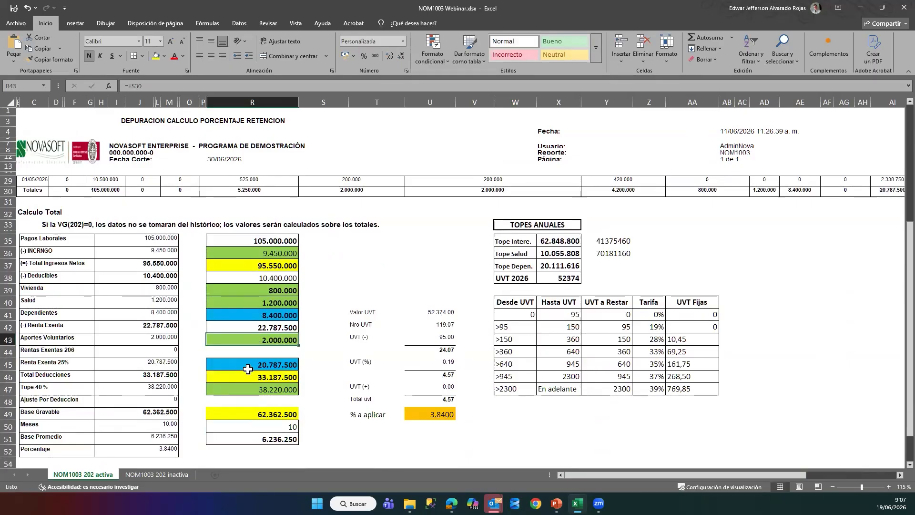
pyautogui.keyDown('ctrl'); pyautogui.click(242, 365); pyautogui.keyUp('ctrl')
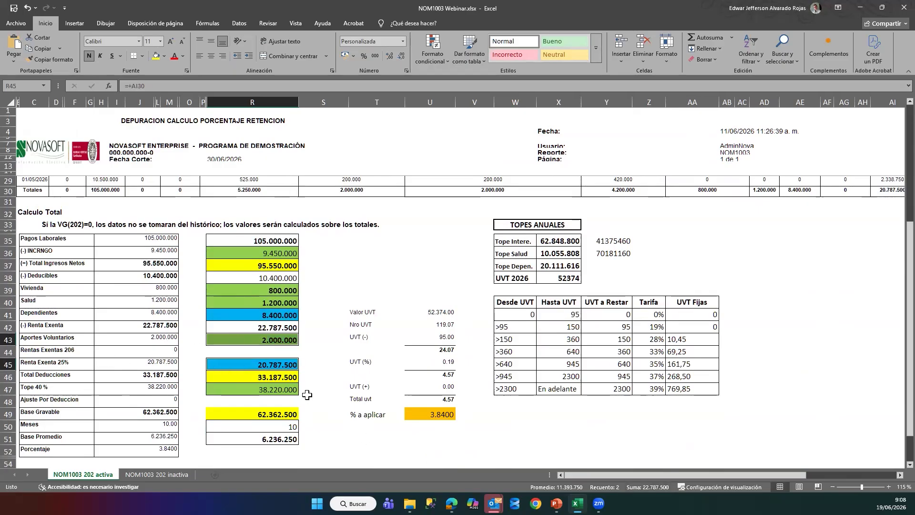
pyautogui.click(266, 365)
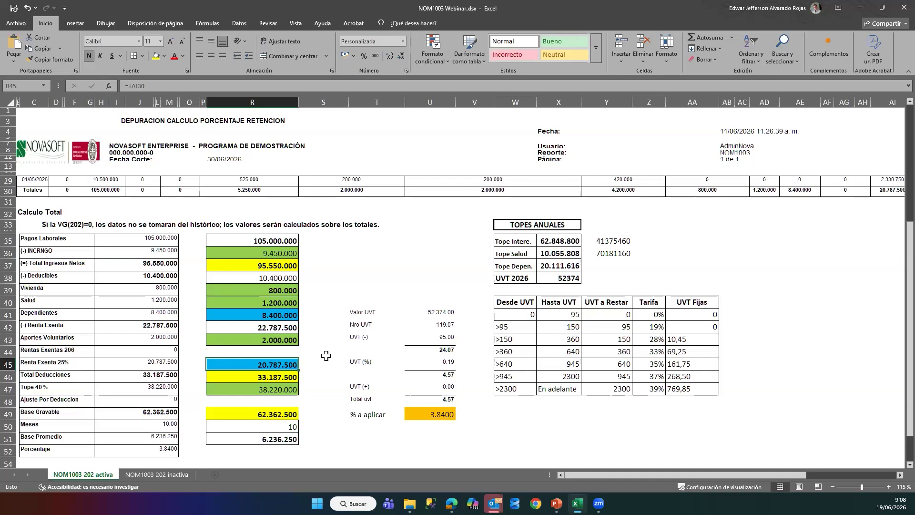
pyautogui.click(264, 391)
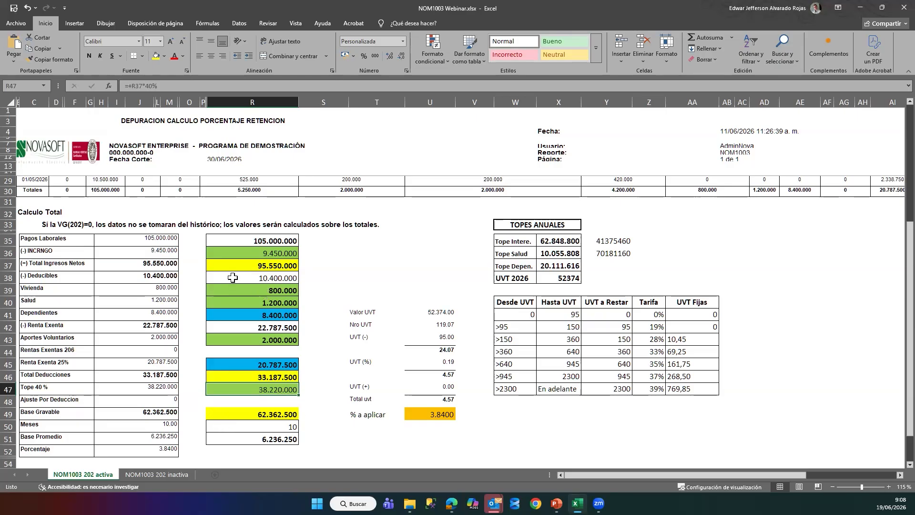
pyautogui.press('F2')
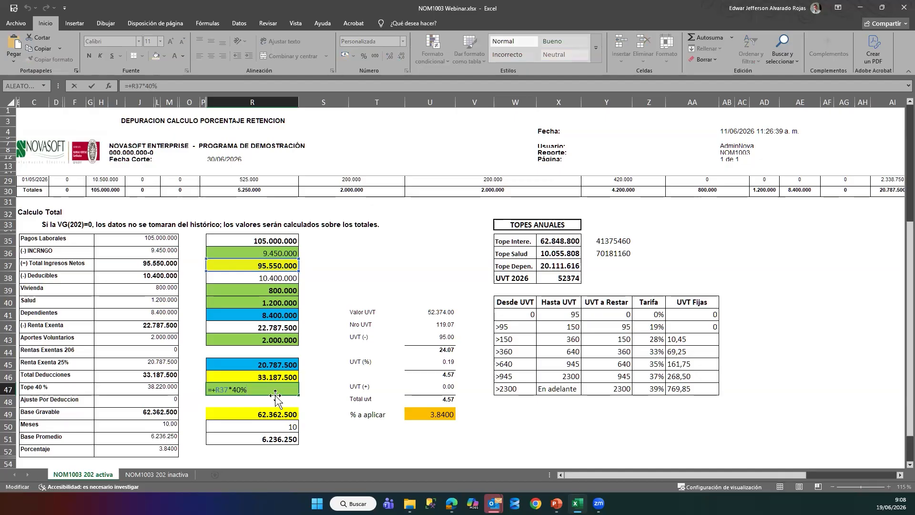
pyautogui.press('Escape')
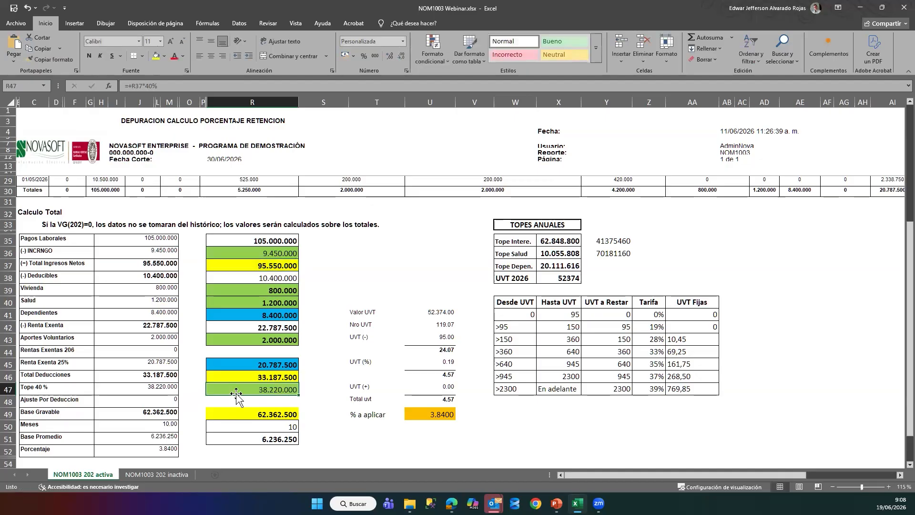
pyautogui.click(611, 254)
pyautogui.press('F2')
pyautogui.press('Escape')
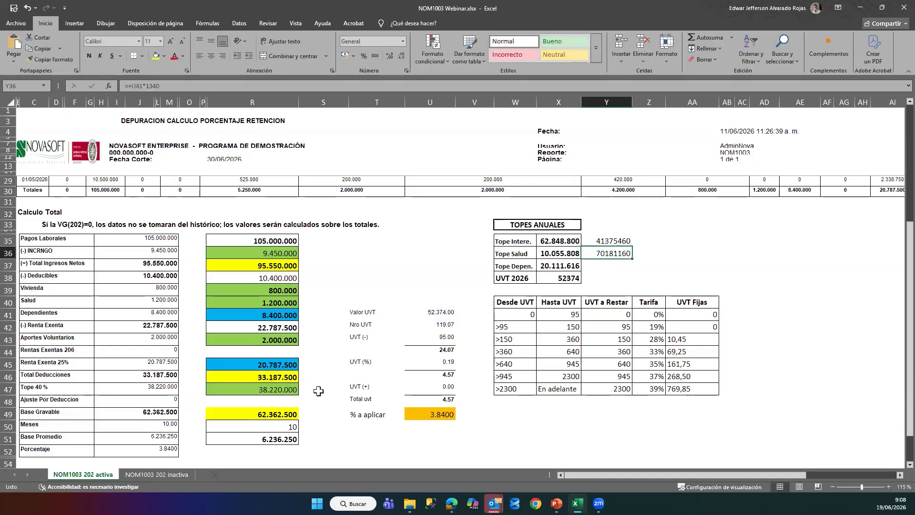
pyautogui.click(260, 378)
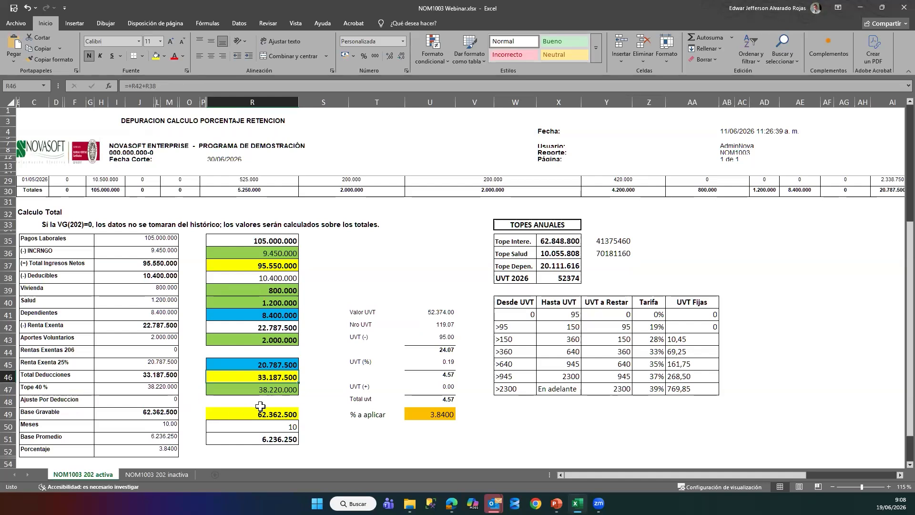
pyautogui.click(258, 389)
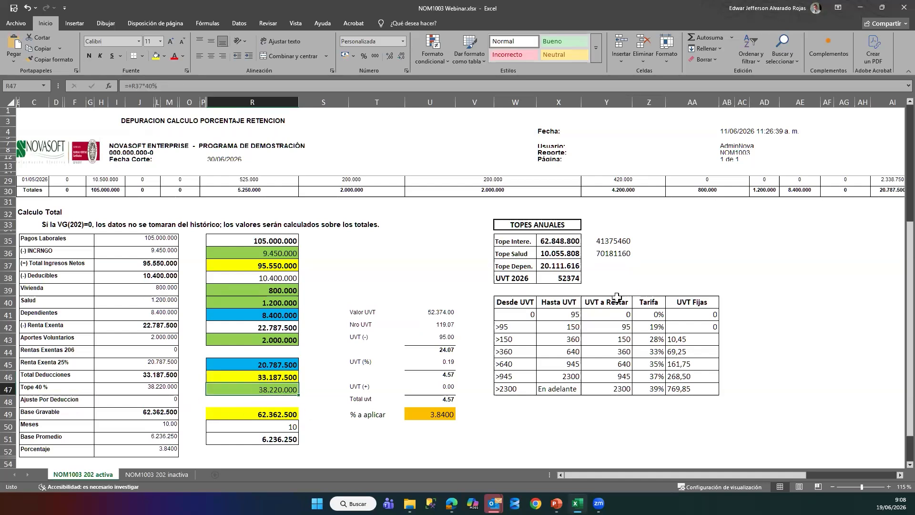
pyautogui.click(608, 256)
pyautogui.click(264, 399)
pyautogui.click(241, 389)
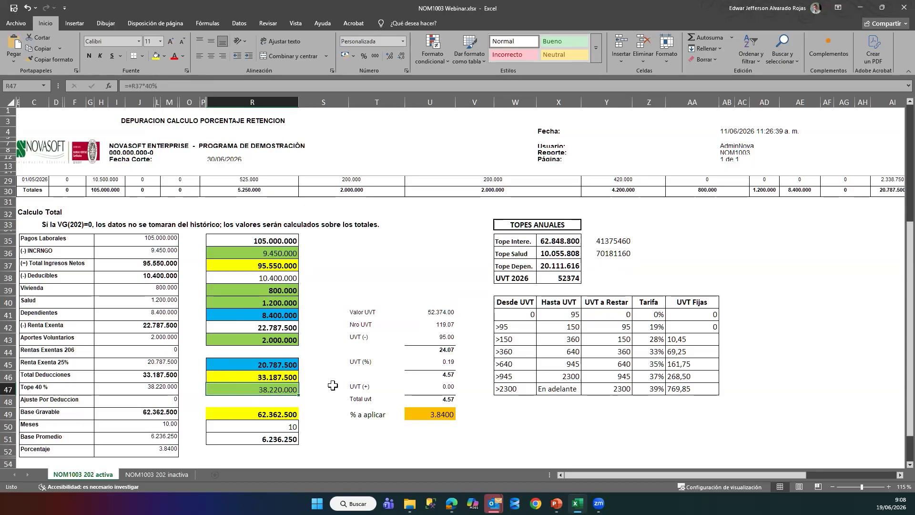
pyautogui.press('Up')
pyautogui.press('F2')
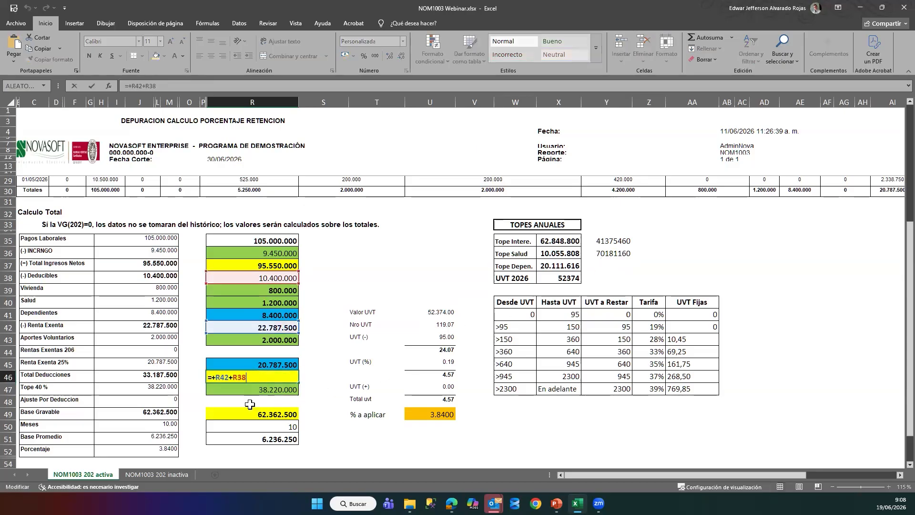
pyautogui.press('Escape')
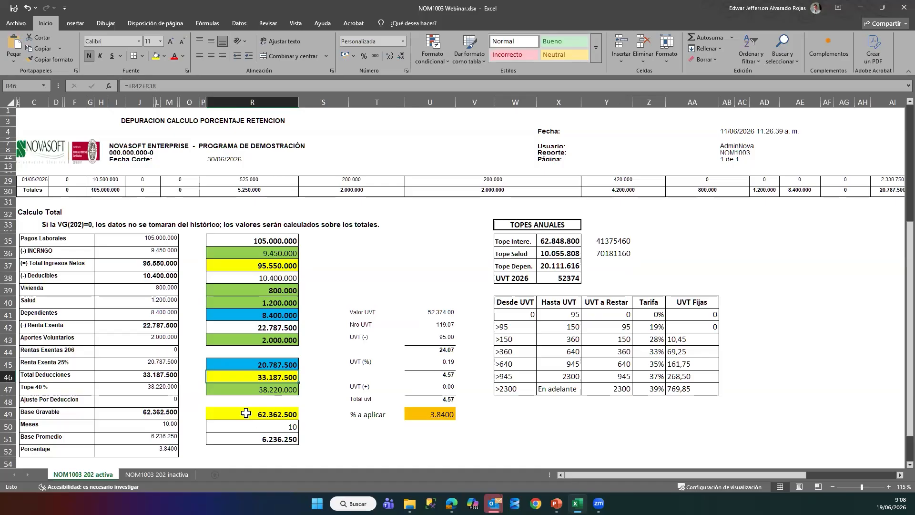
pyautogui.click(246, 412)
pyautogui.press('F2')
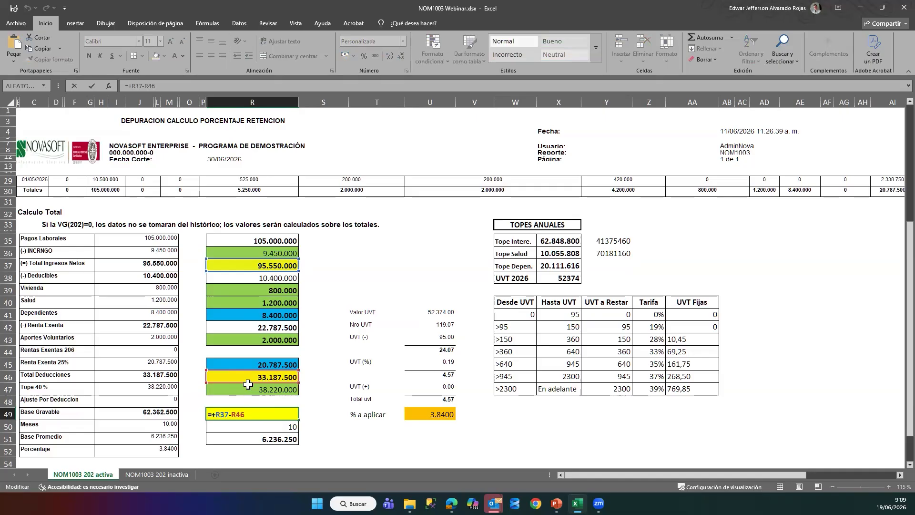
pyautogui.press('Escape')
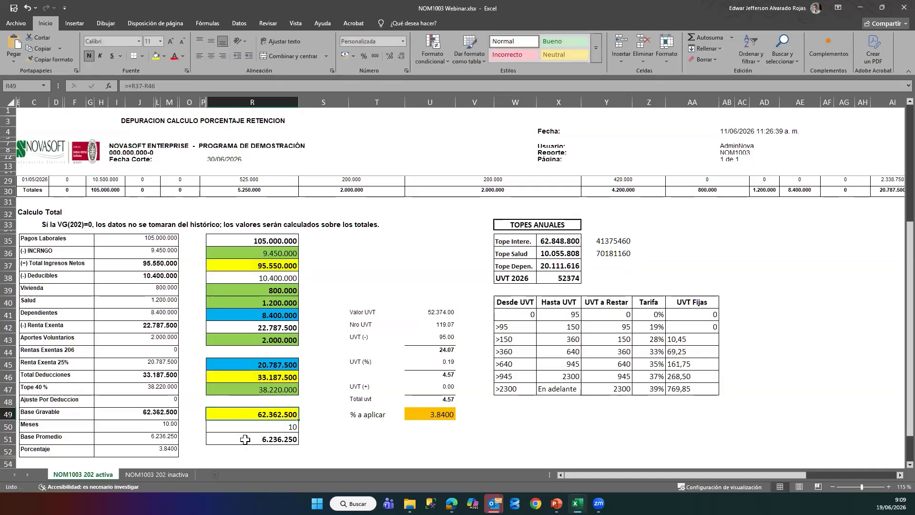
pyautogui.moveTo(691, 476); pyautogui.dragTo(782, 477)
pyautogui.click(866, 189)
pyautogui.scroll(3, 852, 239)
pyautogui.scroll(2, 854, 235)
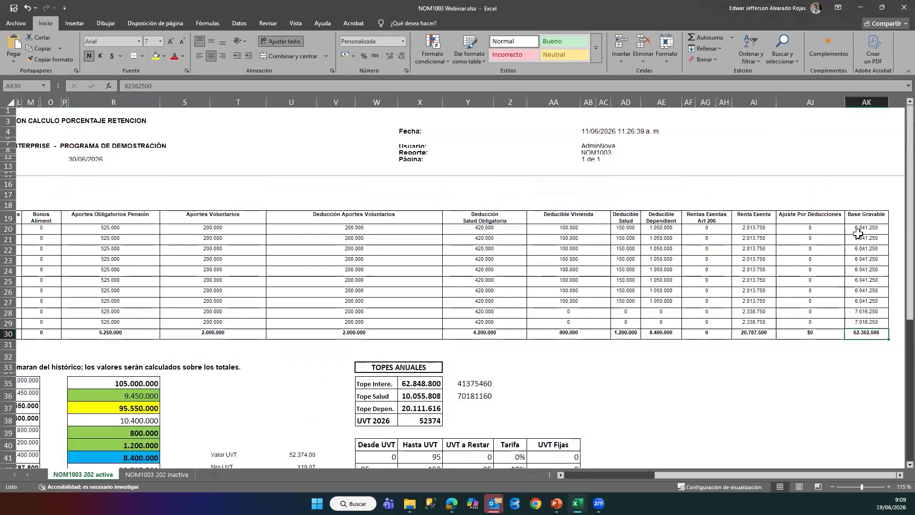
pyautogui.scroll(-5, 777, 301)
pyautogui.scroll(-3, 777, 300)
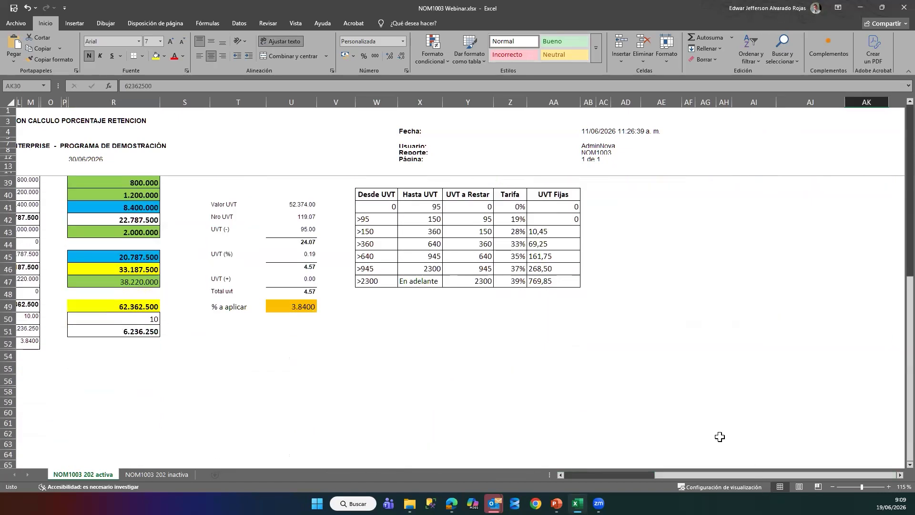
pyautogui.scroll(2, 667, 429)
pyautogui.moveTo(663, 474); pyautogui.dragTo(563, 476)
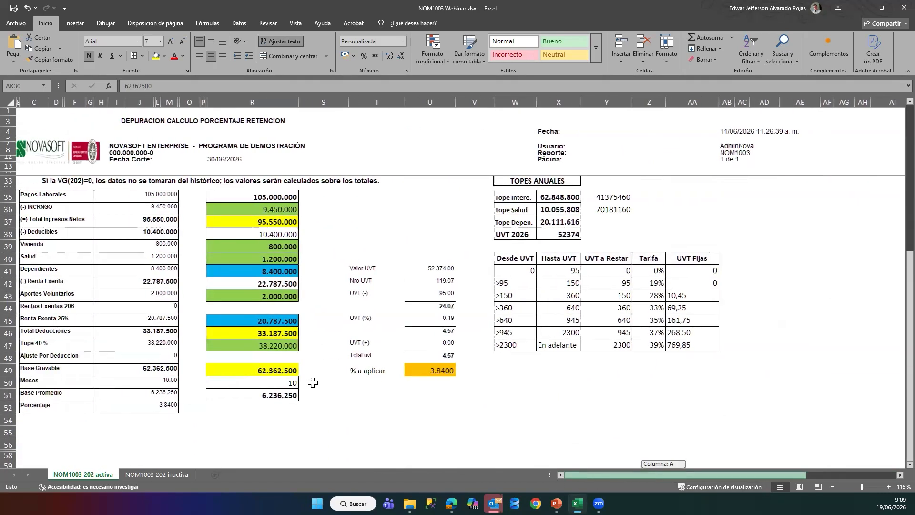
pyautogui.scroll(1, 295, 381)
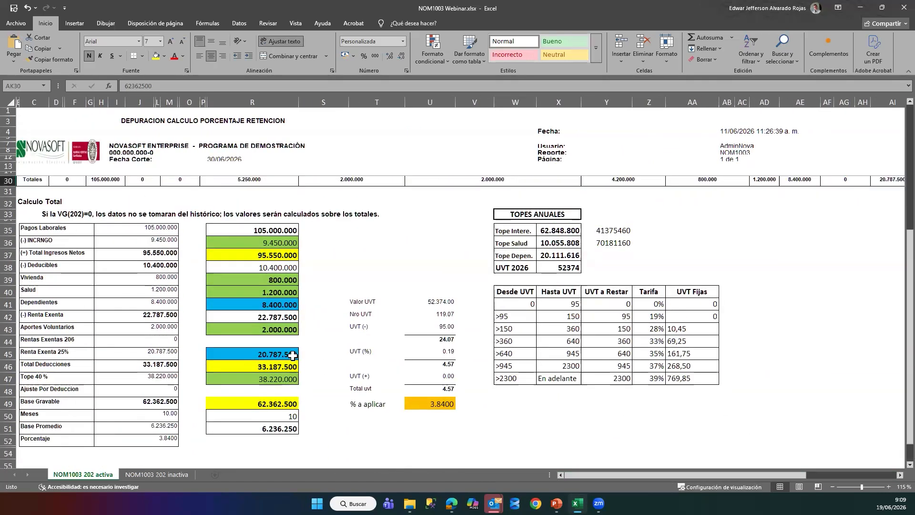
pyautogui.click(251, 406)
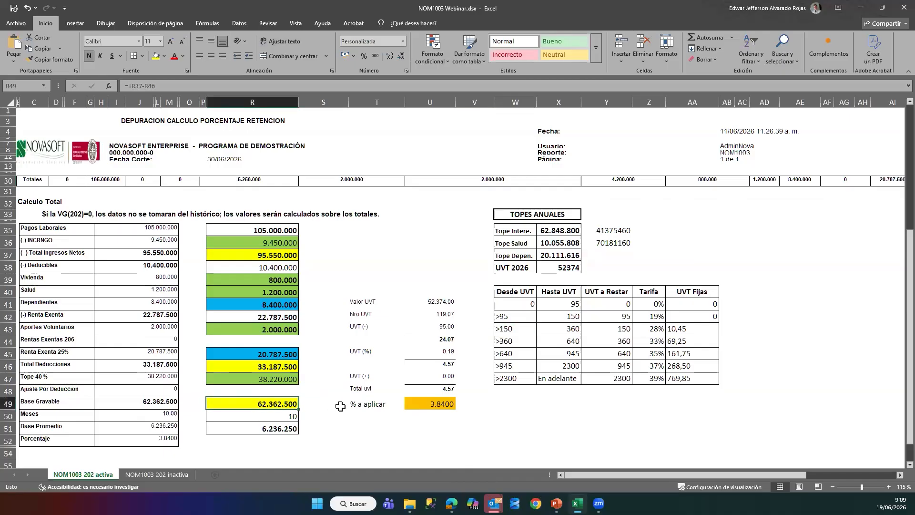
pyautogui.click(239, 419)
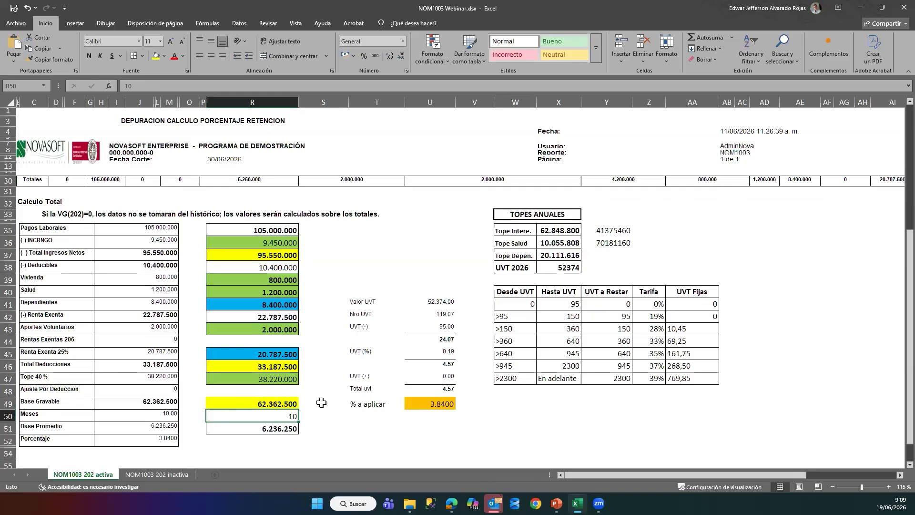
pyautogui.press('Down')
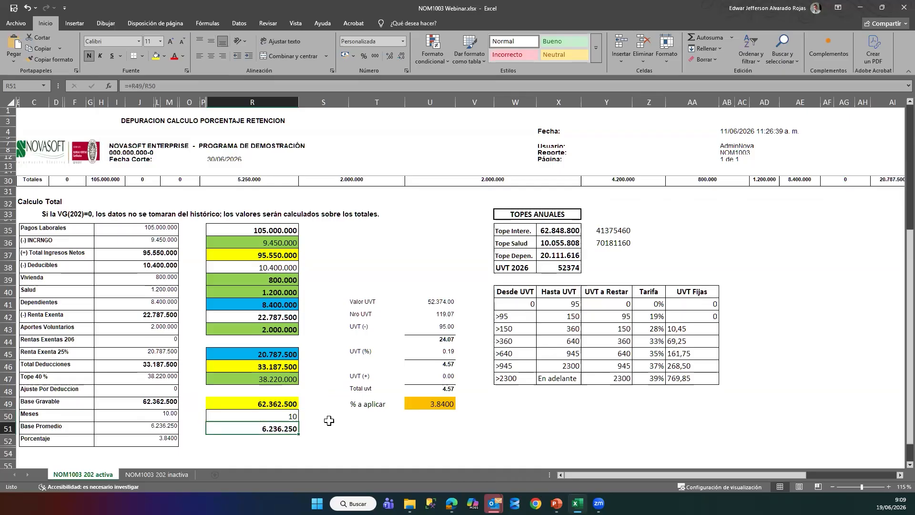
pyautogui.press('F2')
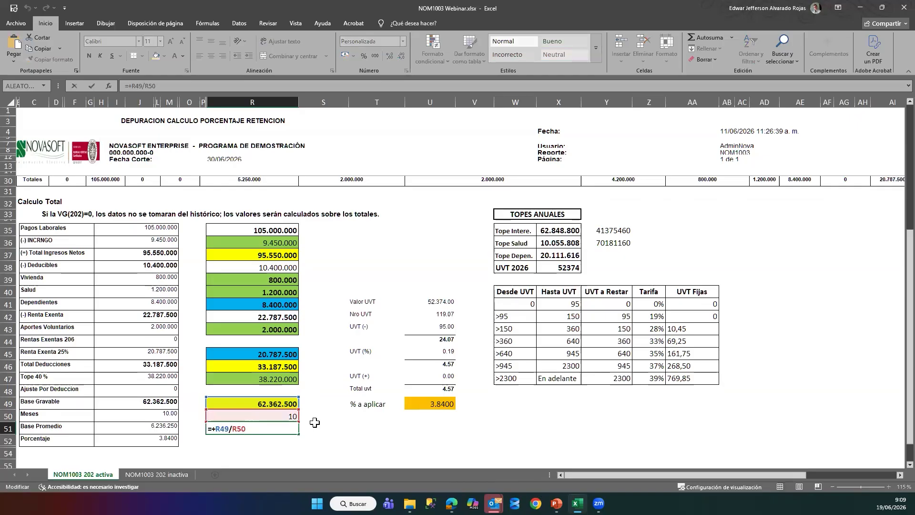
pyautogui.hotkey('ctrl', 'Return')
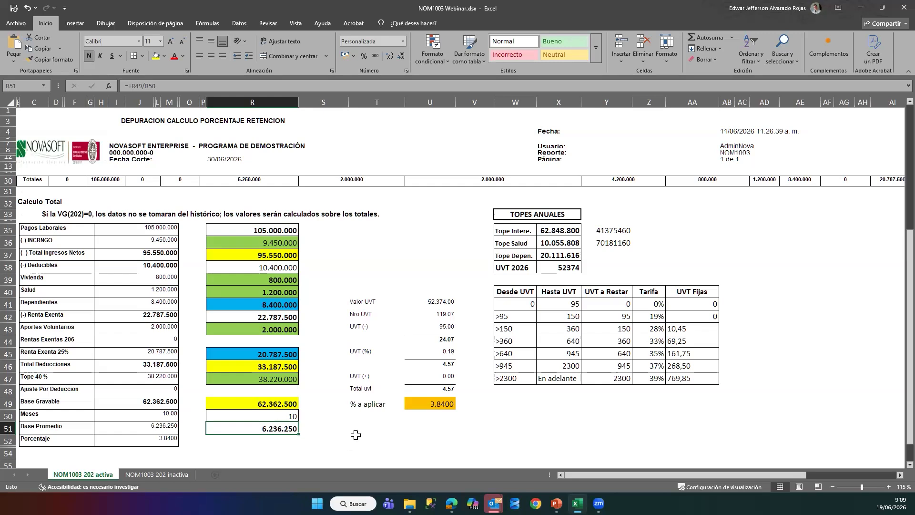
# Inspect the 119.07 UVT count formula, the >95 bracket with its 150 limit, and the 24.07 UVT value
pyautogui.click(439, 315)
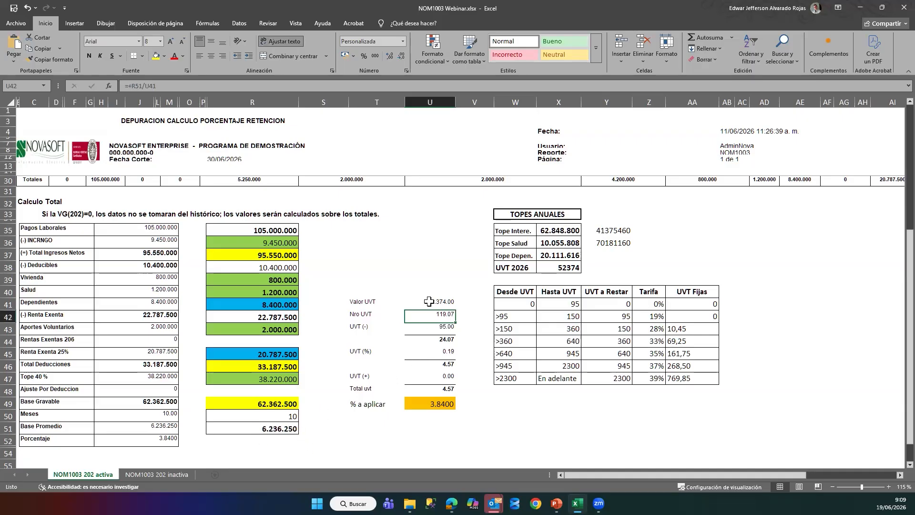
pyautogui.doubleClick(410, 313)
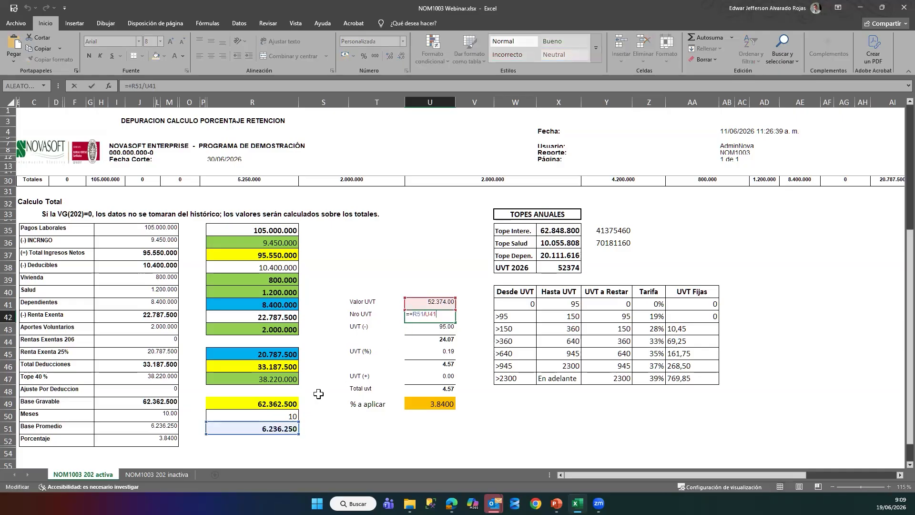
pyautogui.hotkey('ctrl', 'Return')
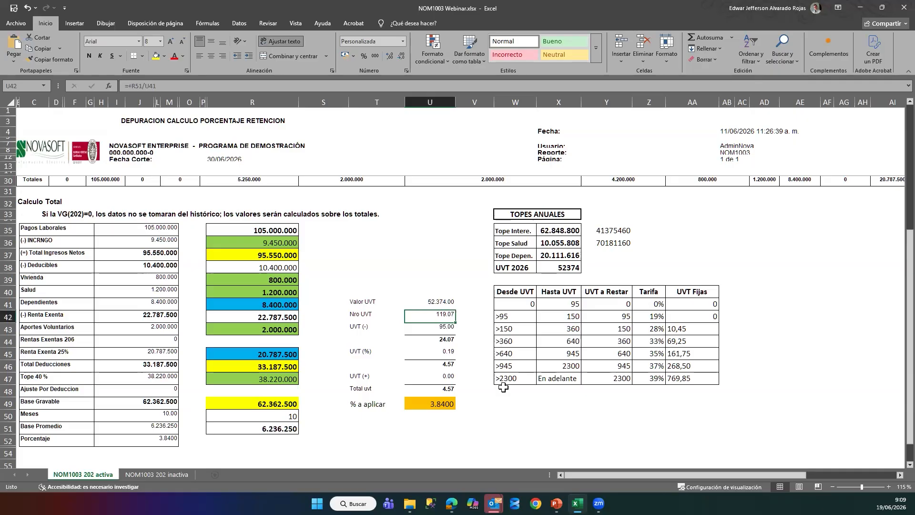
pyautogui.moveTo(508, 316); pyautogui.dragTo(555, 317)
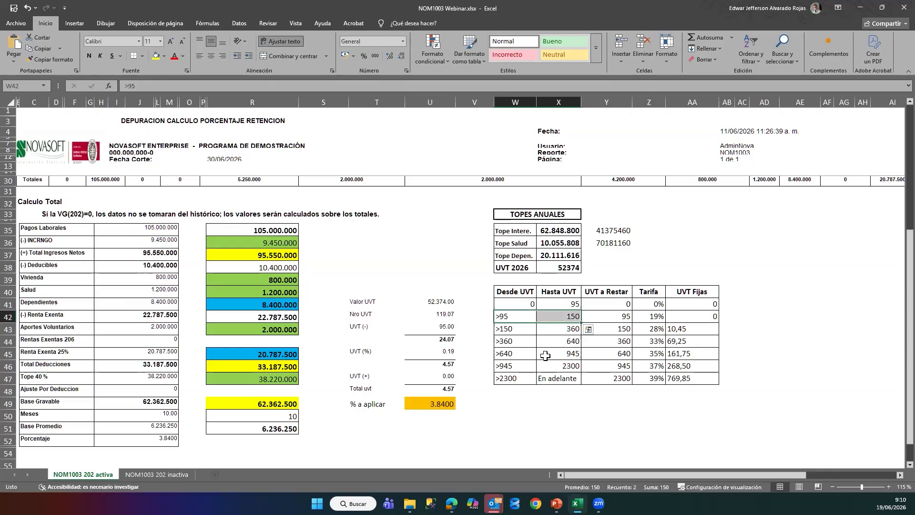
pyautogui.click(434, 339)
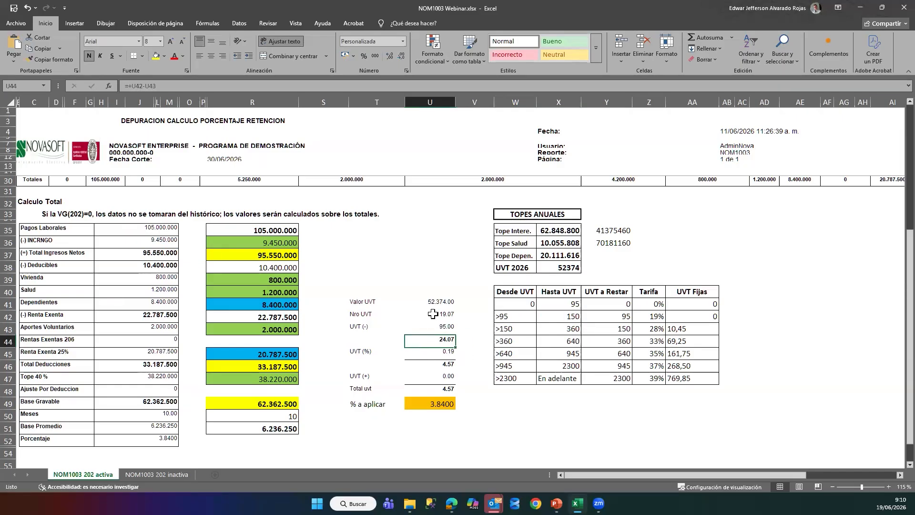
pyautogui.click(416, 318)
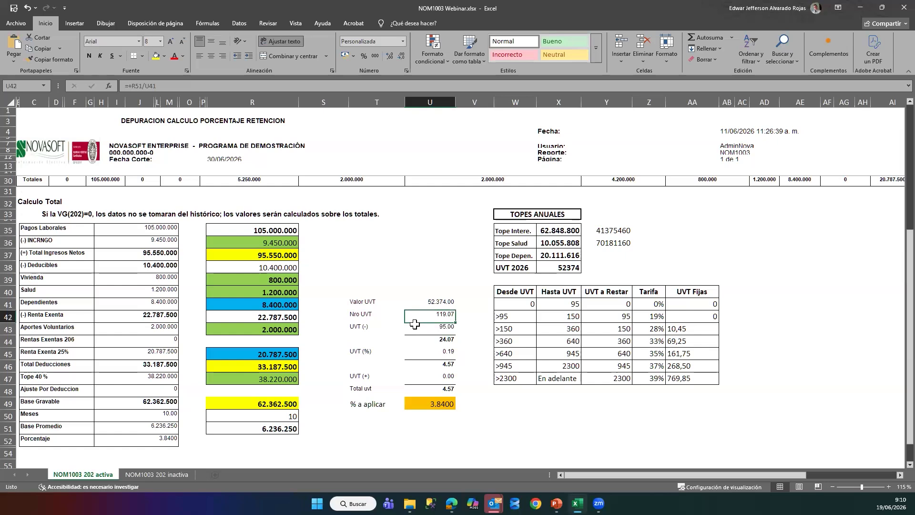
pyautogui.click(429, 342)
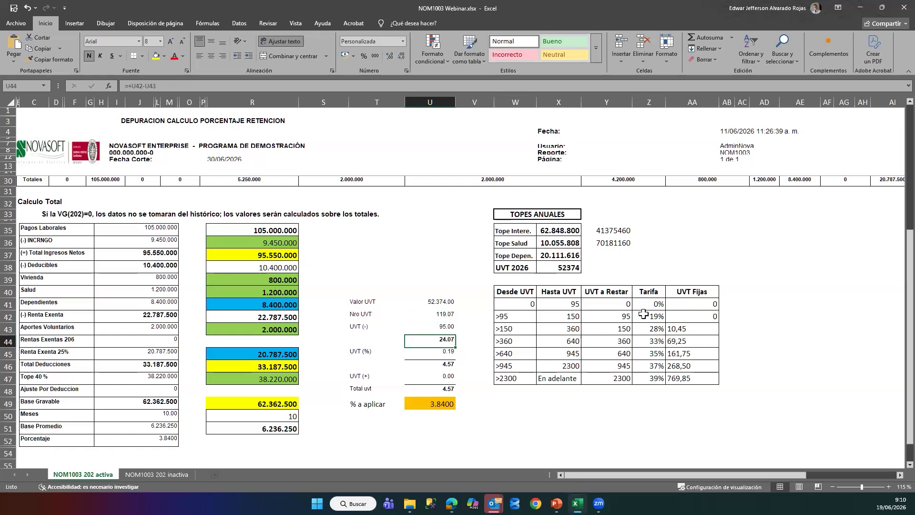
# Rewrite the 4.57 UVT amount formula as =+U44*U45
pyautogui.click(436, 365)
pyautogui.write('=+U44*')
pyautogui.click(430, 355)
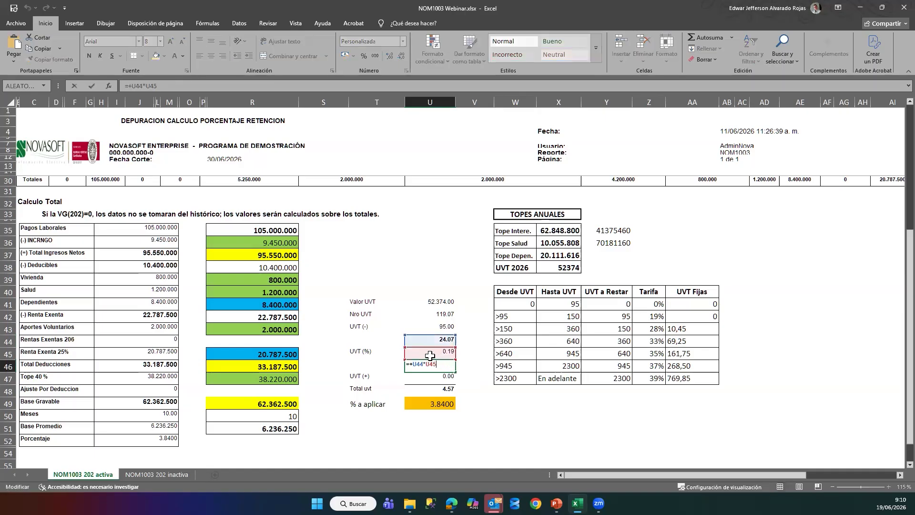
pyautogui.hotkey('ctrl', 'Return')
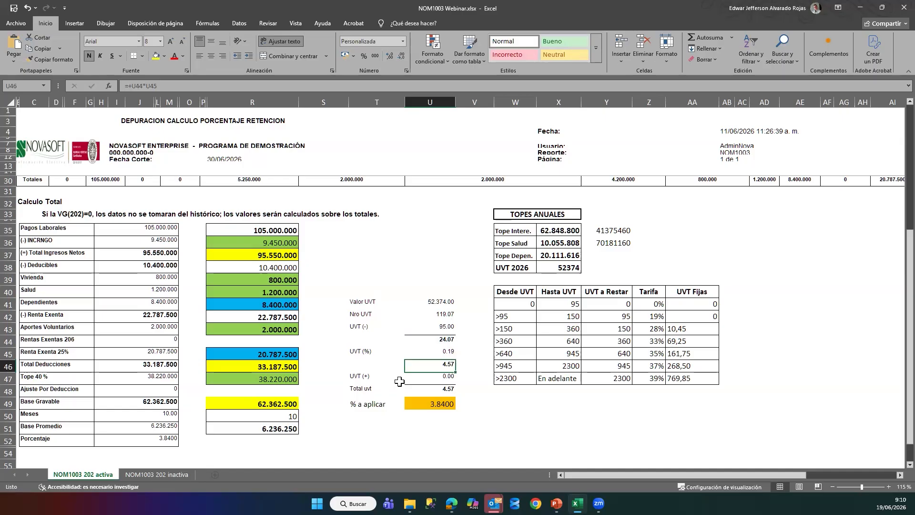
# Trace the fixed UVT, Total uvt and % a aplicar formulas against the 3.8400 Porcentaje
pyautogui.click(682, 316)
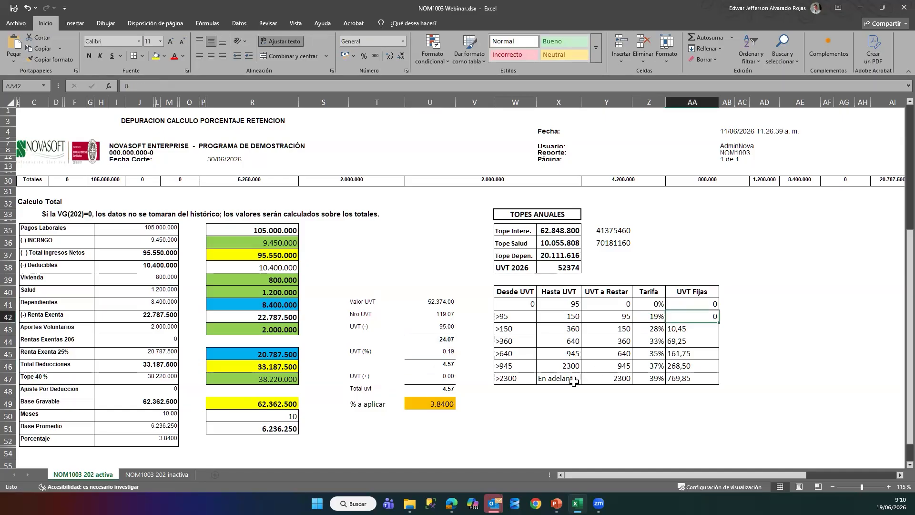
pyautogui.click(445, 392)
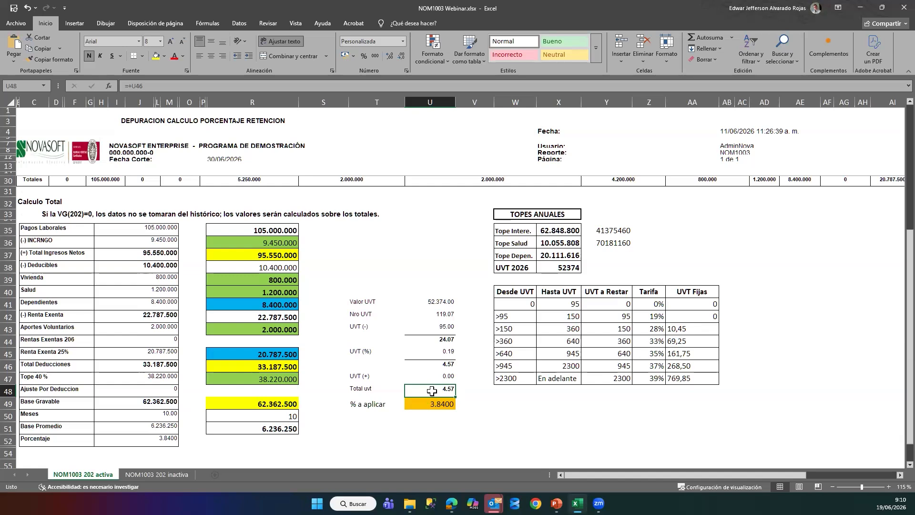
pyautogui.click(429, 314)
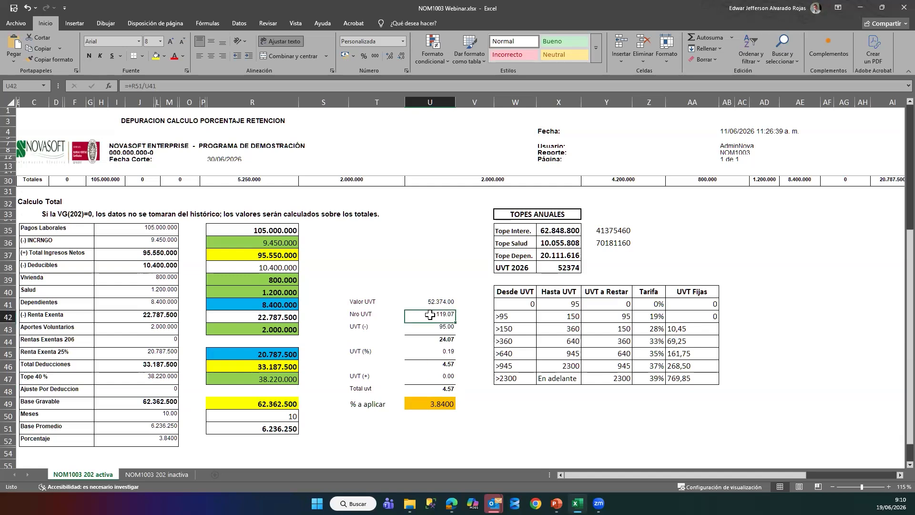
pyautogui.doubleClick(419, 403)
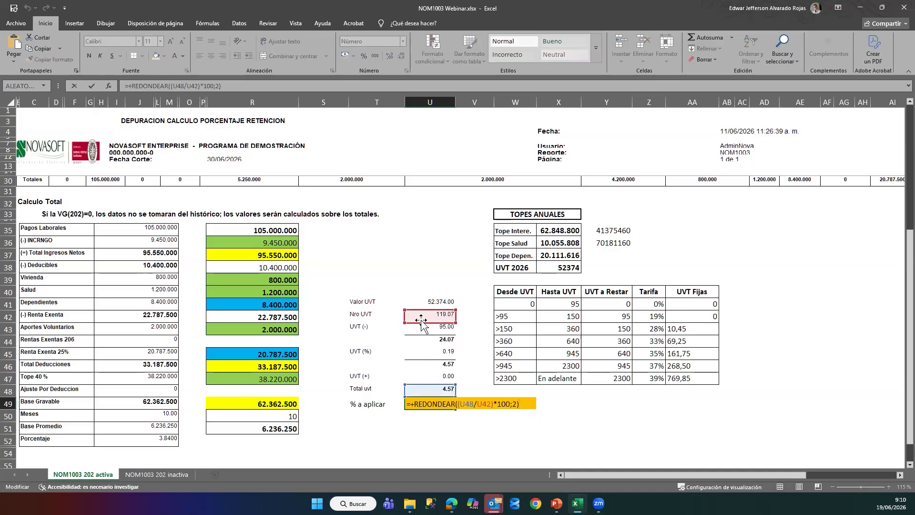
pyautogui.press('Escape')
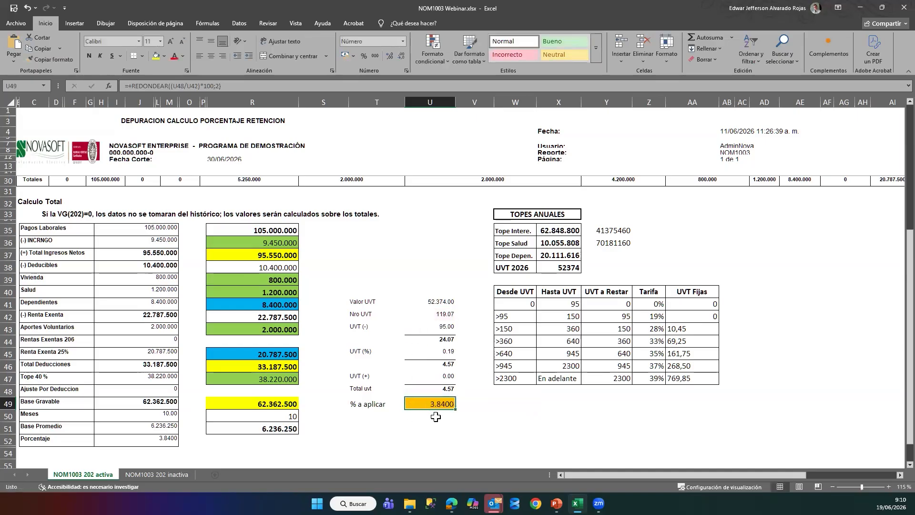
pyautogui.click(171, 438)
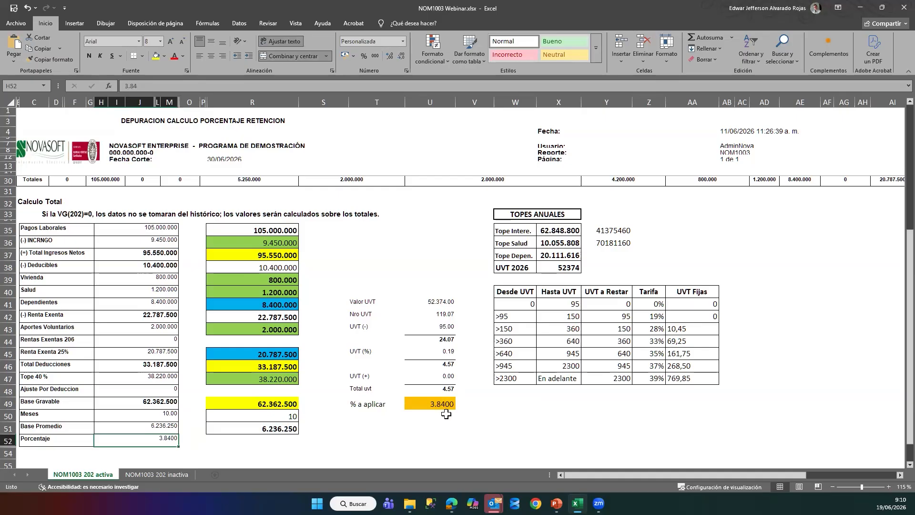
pyautogui.click(436, 402)
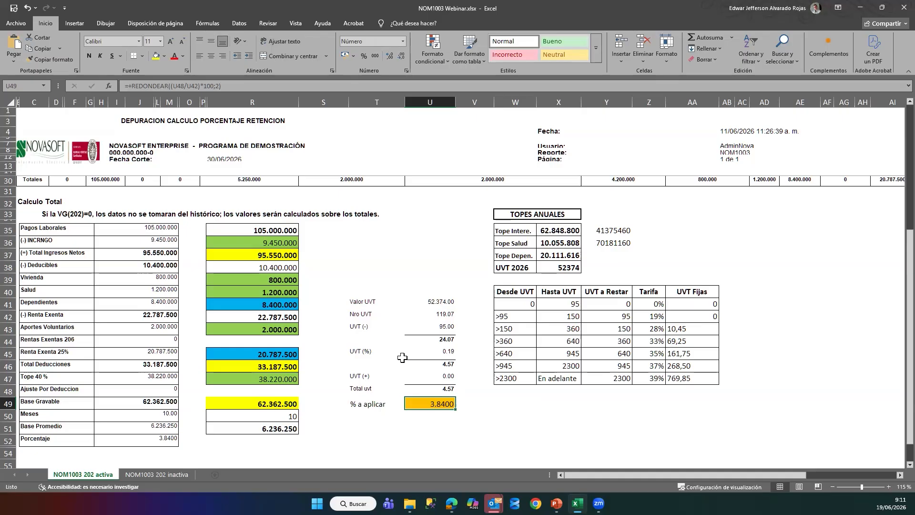
# Scroll through the calculation and move to the NOM1003 202 inactiva sheet
pyautogui.scroll(3, 399, 358)
pyautogui.scroll(2, 399, 357)
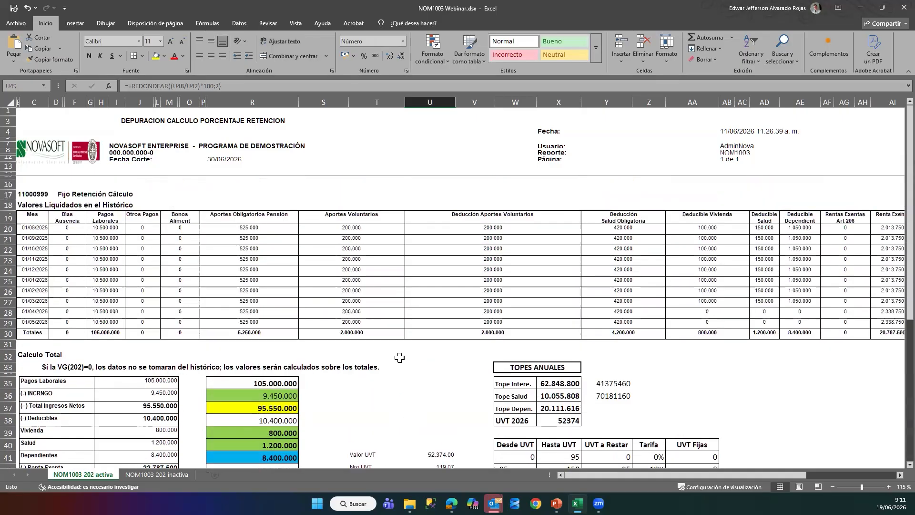
pyautogui.scroll(-3, 399, 357)
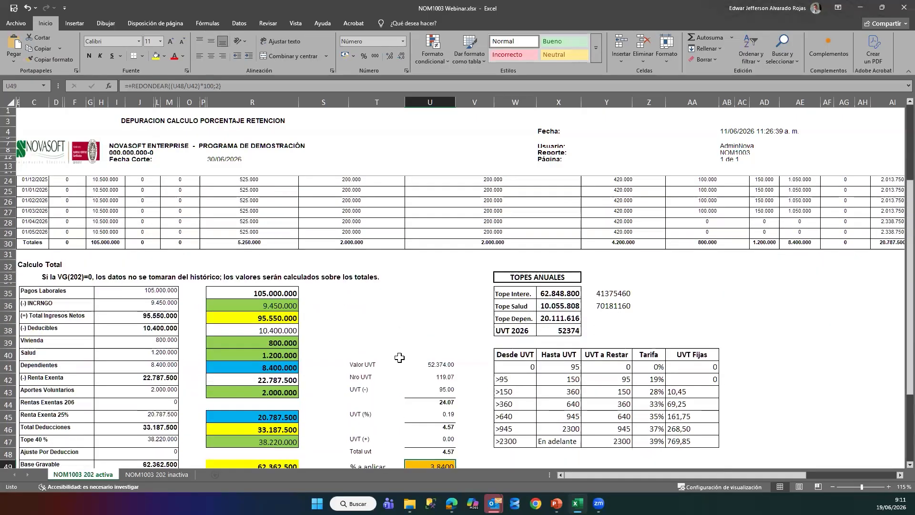
pyautogui.scroll(-2, 400, 357)
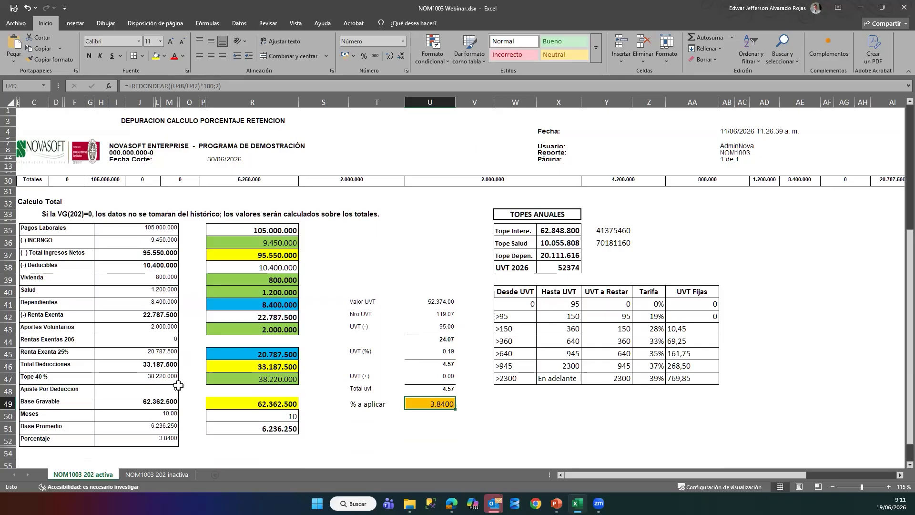
pyautogui.click(181, 474)
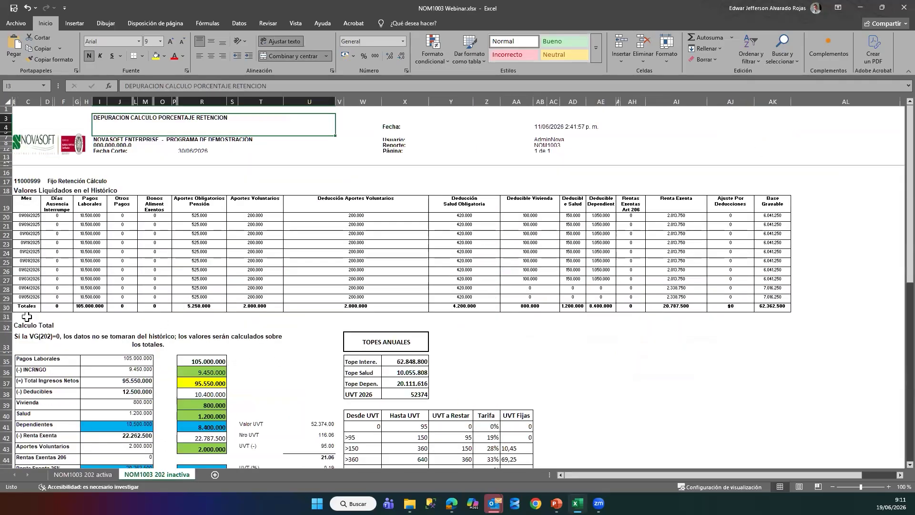
pyautogui.click(90, 308)
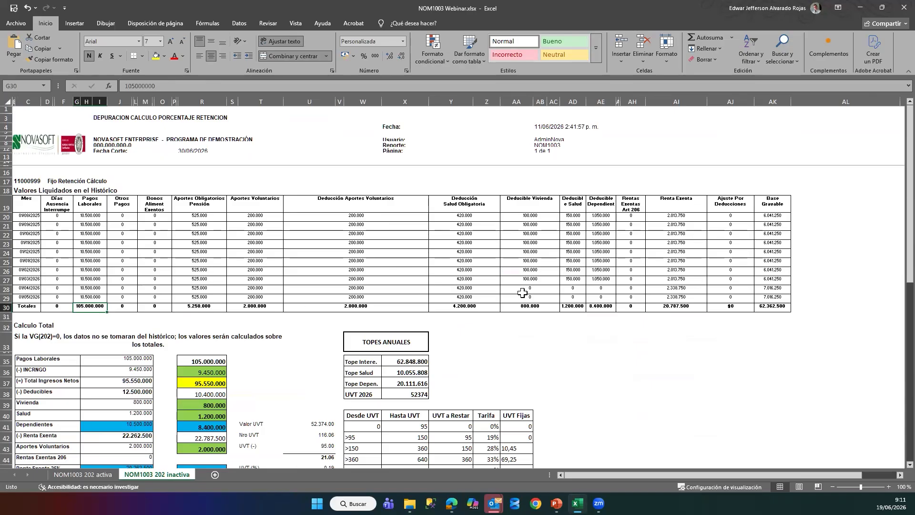
pyautogui.scroll(-4, 204, 329)
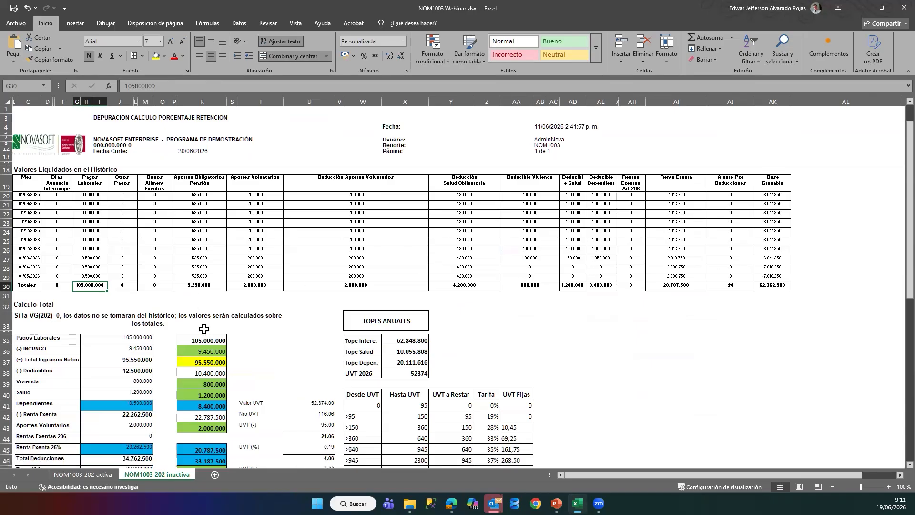
pyautogui.click(204, 361)
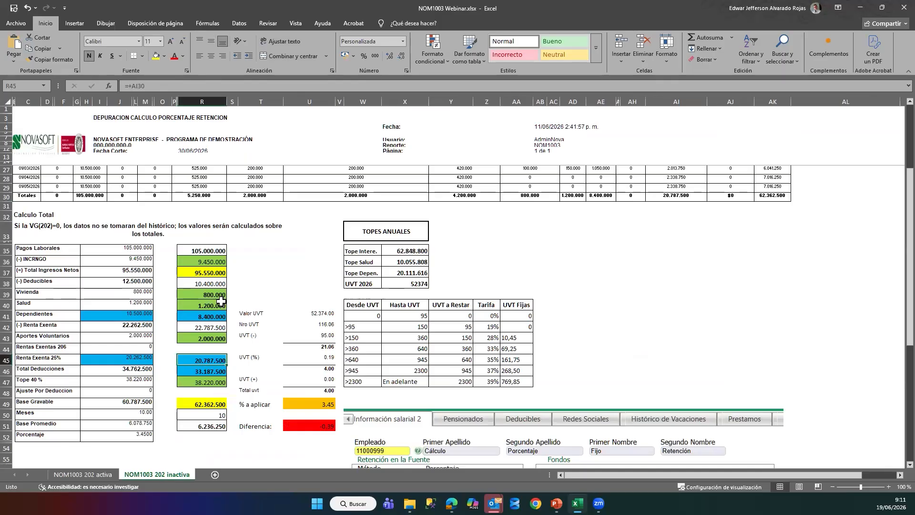
pyautogui.click(198, 295)
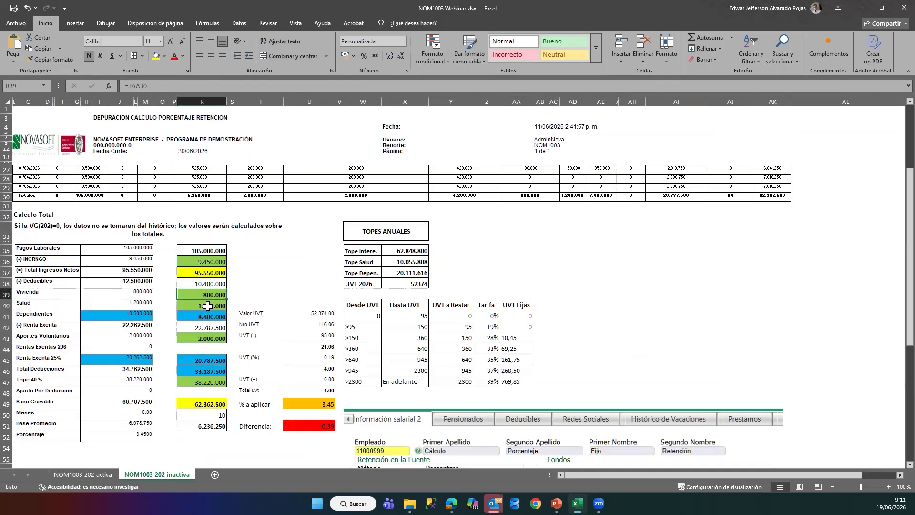
pyautogui.click(196, 252)
pyautogui.click(199, 263)
pyautogui.click(210, 283)
pyautogui.click(122, 281)
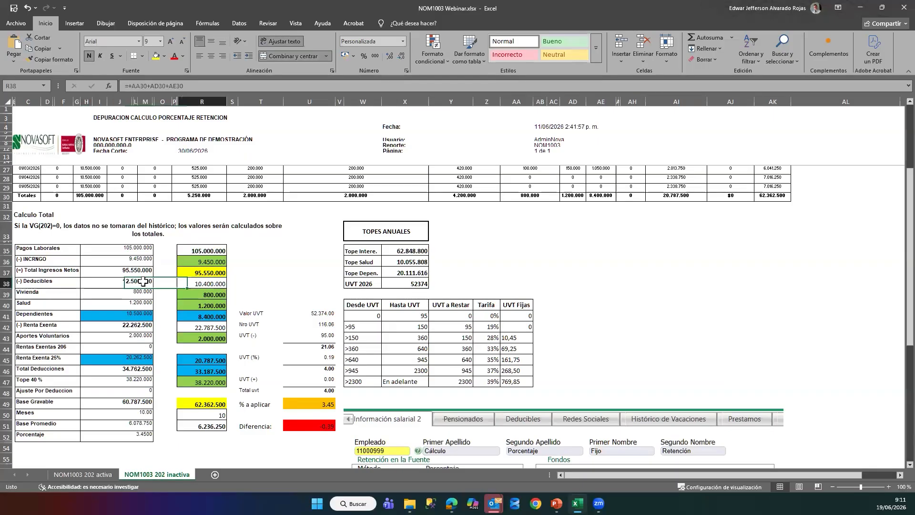
pyautogui.click(204, 285)
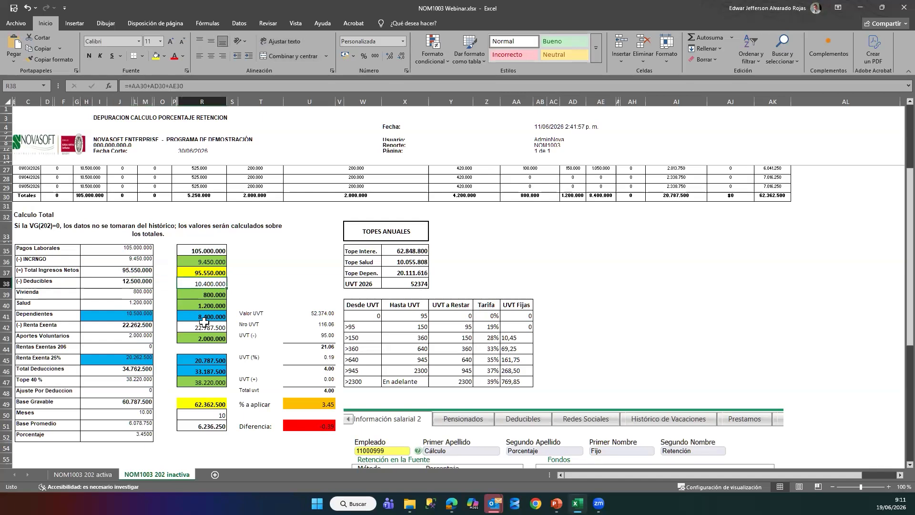
pyautogui.click(202, 317)
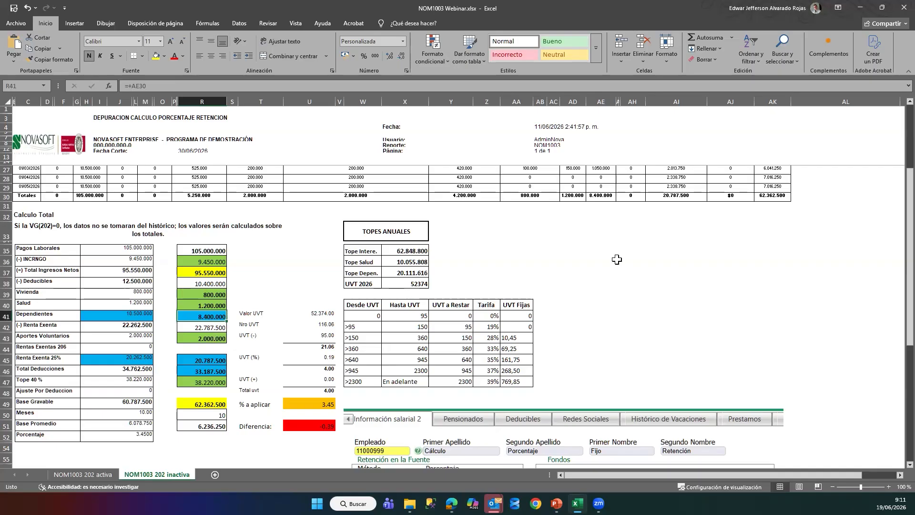
pyautogui.scroll(1, 614, 259)
pyautogui.scroll(1, 607, 263)
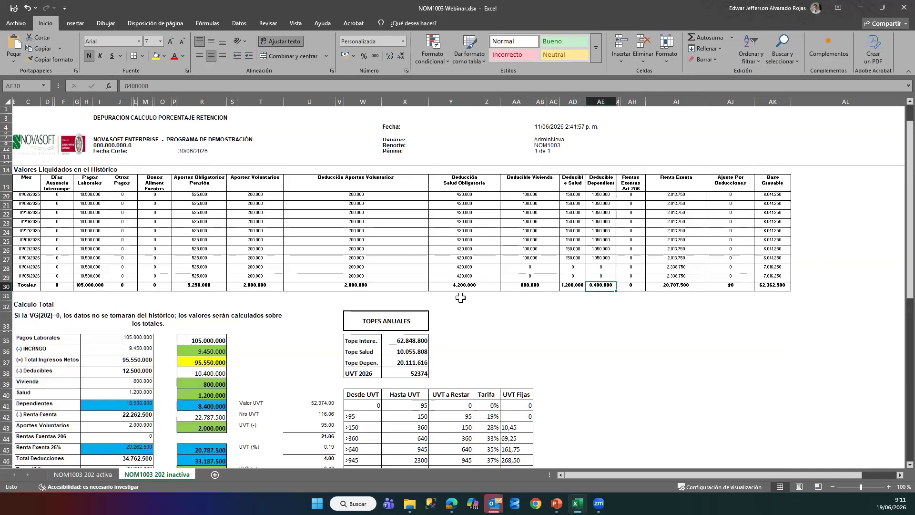
pyautogui.scroll(-1, 329, 334)
pyautogui.doubleClick(120, 370)
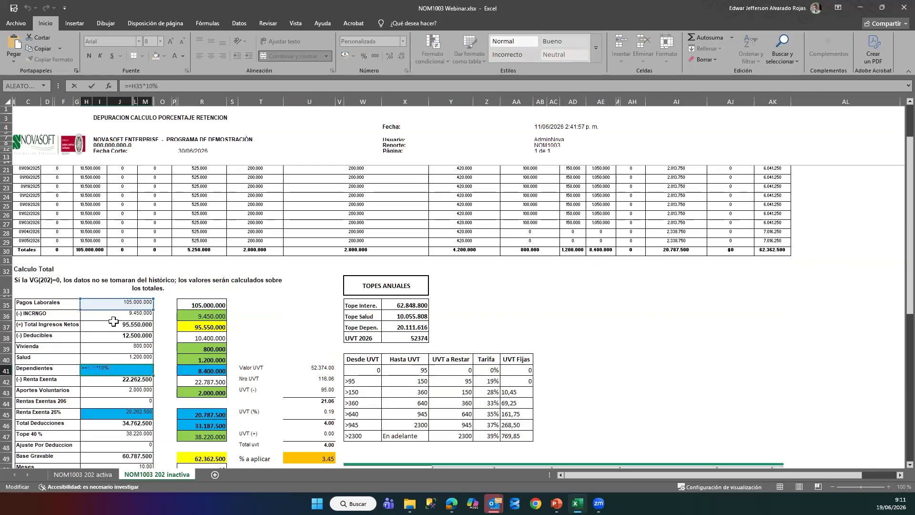
pyautogui.press('Escape')
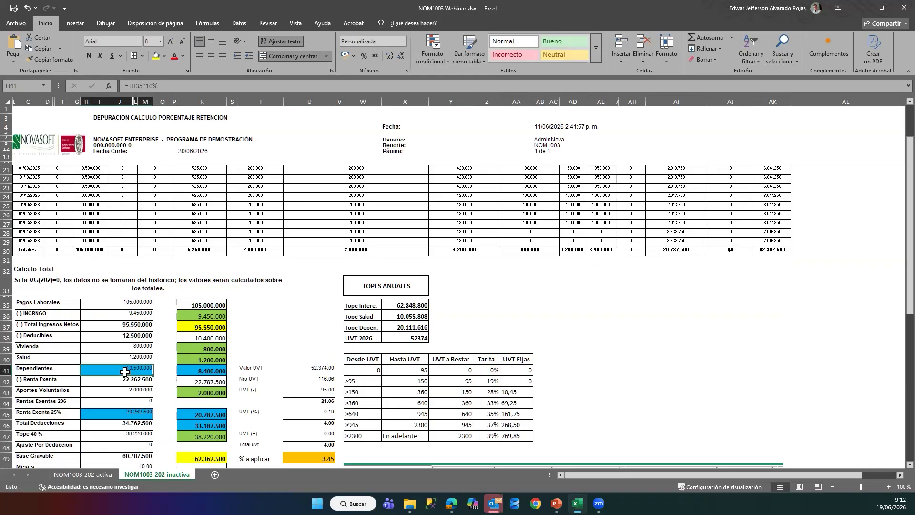
pyautogui.click(398, 327)
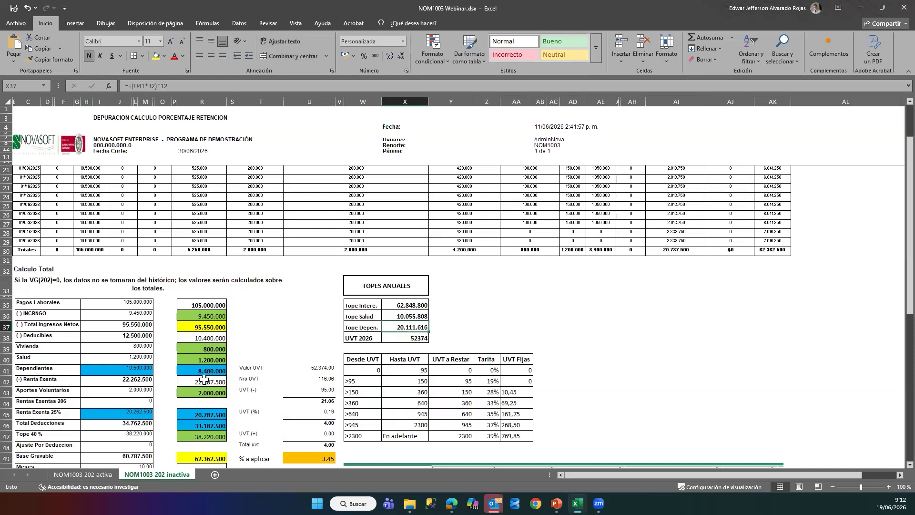
pyautogui.click(124, 367)
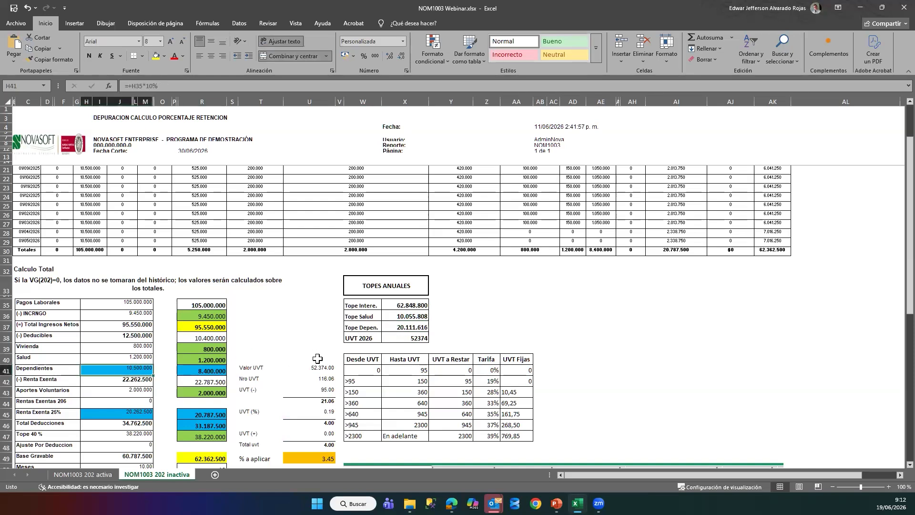
pyautogui.click(191, 352)
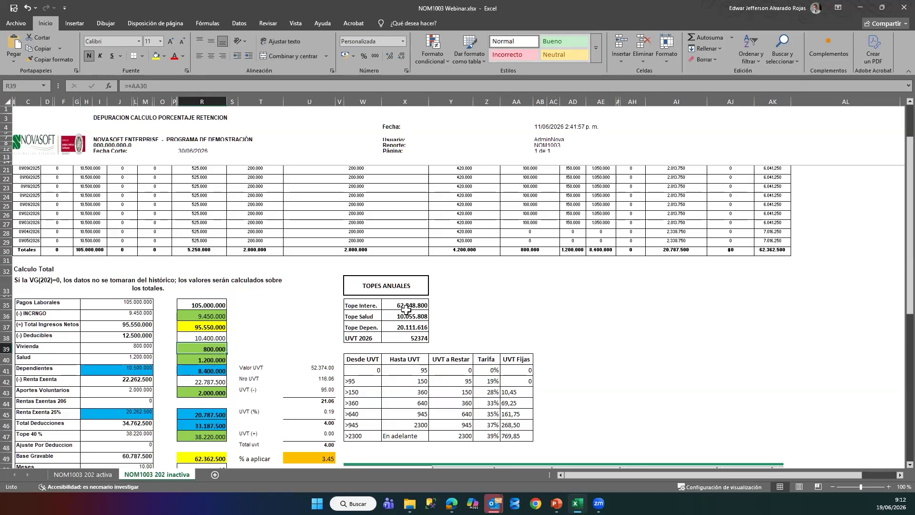
pyautogui.click(118, 370)
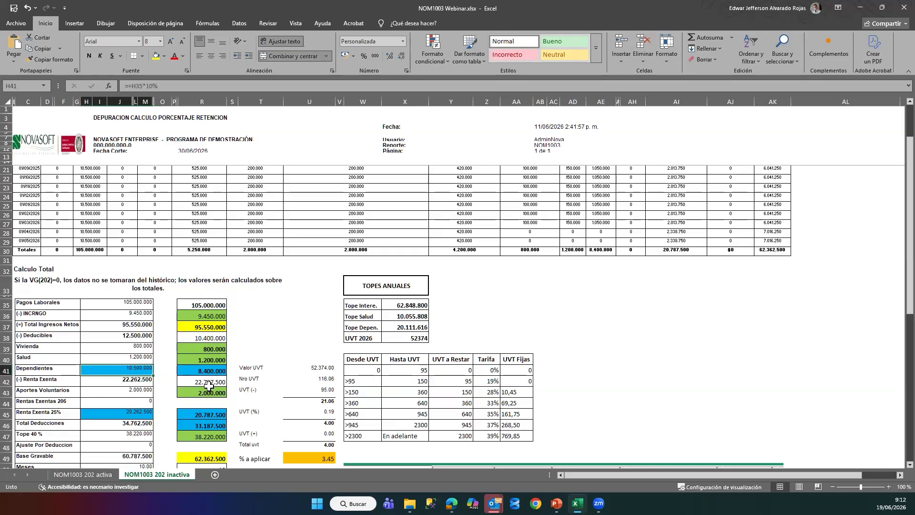
pyautogui.scroll(1, 209, 386)
pyautogui.scroll(-4, 200, 347)
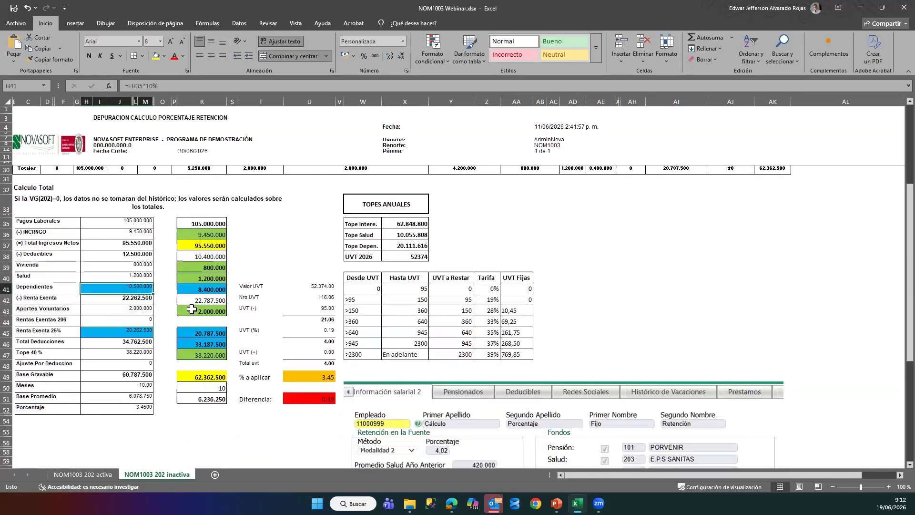
pyautogui.moveTo(201, 267); pyautogui.dragTo(197, 290)
pyautogui.moveTo(134, 268); pyautogui.dragTo(133, 287)
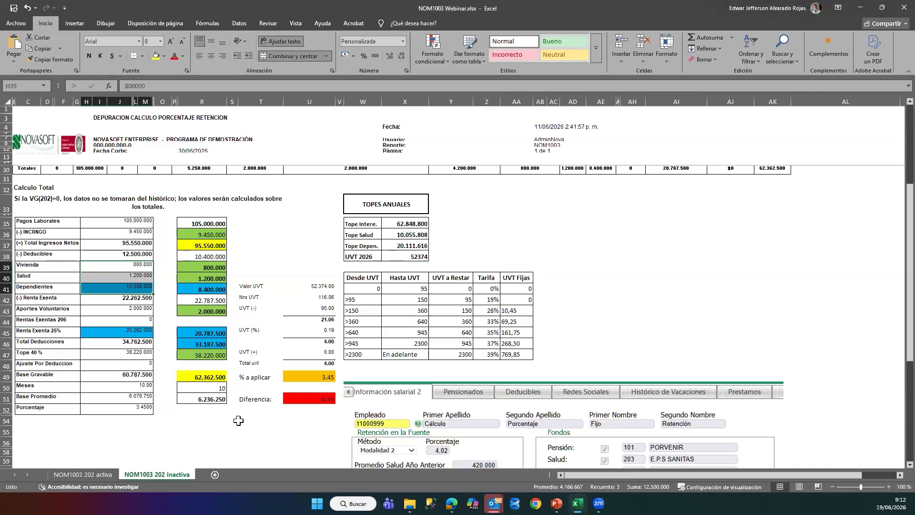
pyautogui.click(185, 311)
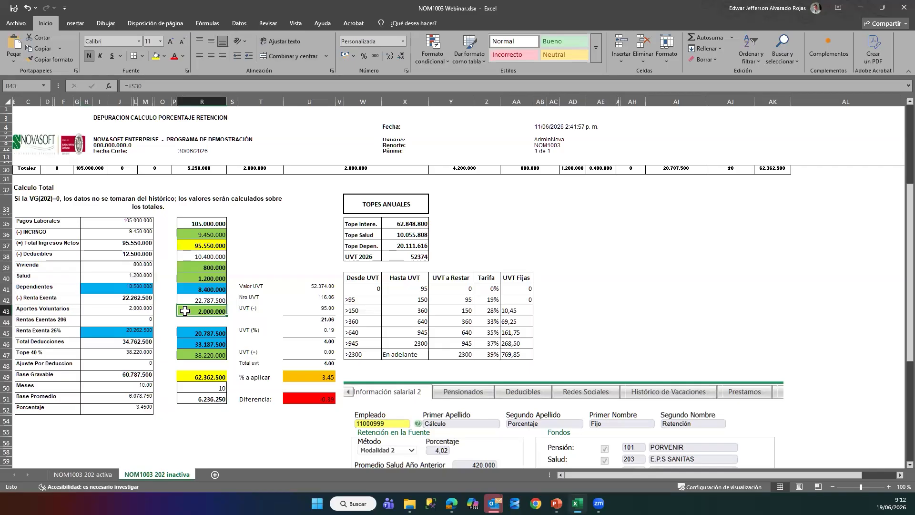
pyautogui.click(196, 335)
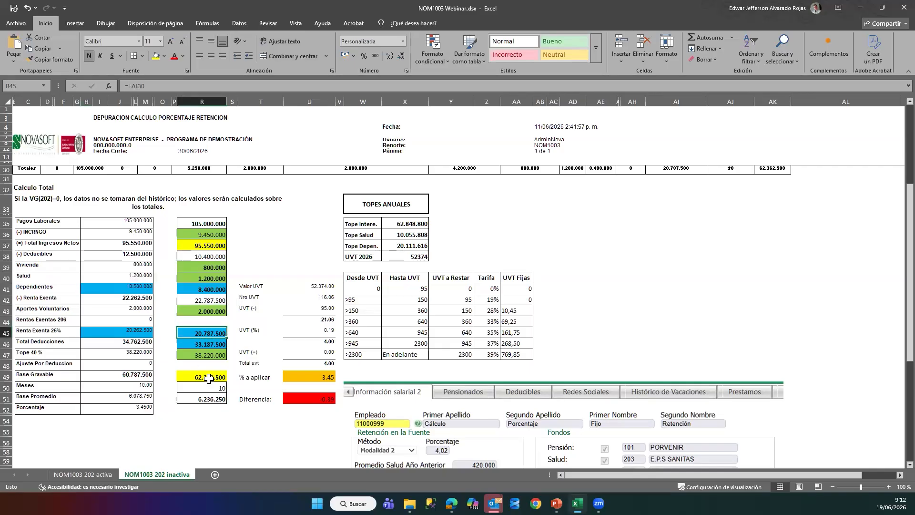
pyautogui.press('F2')
pyautogui.scroll(5, 620, 344)
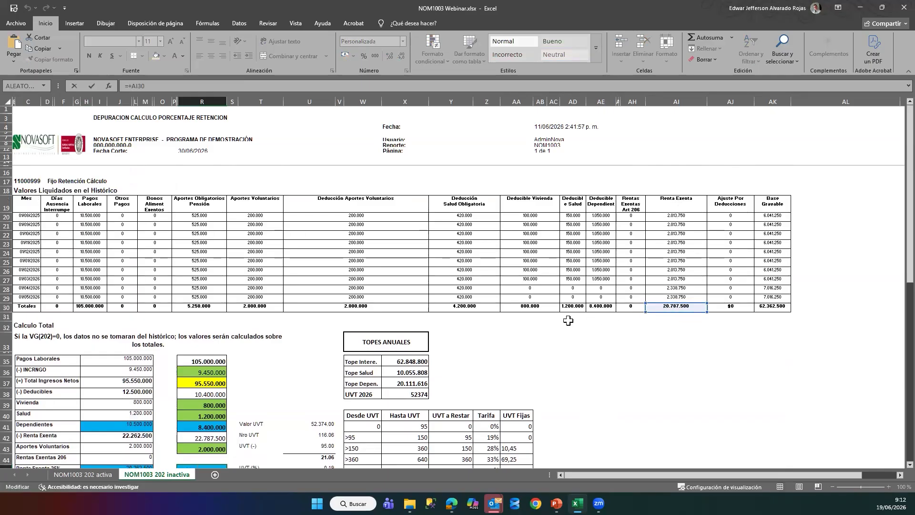
pyautogui.press('Escape')
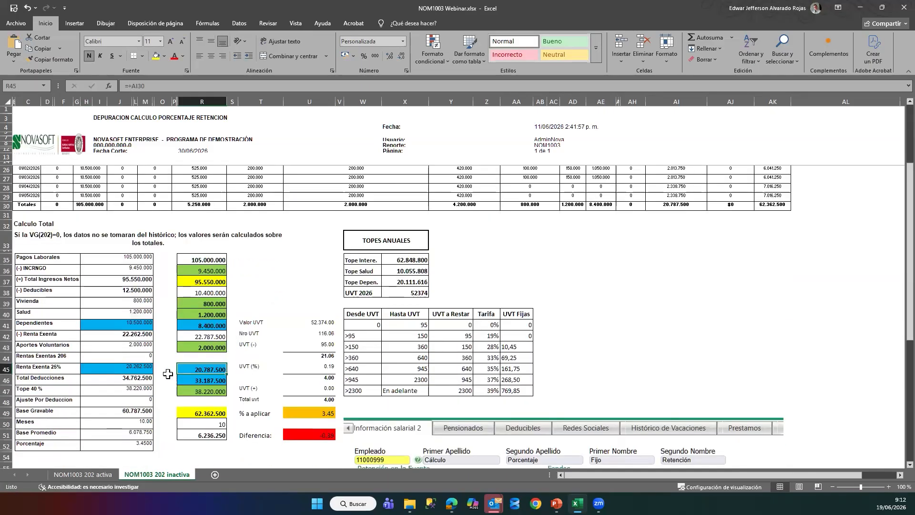
pyautogui.doubleClick(143, 366)
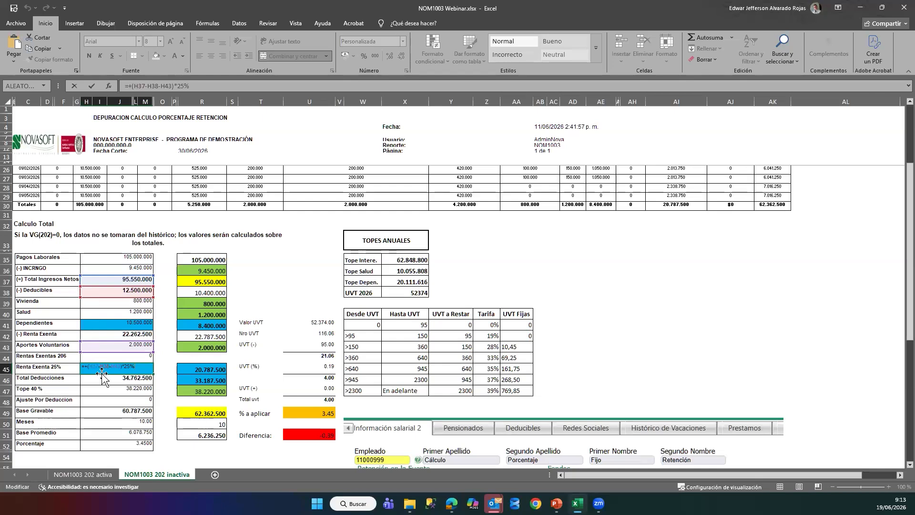
pyautogui.press('Escape')
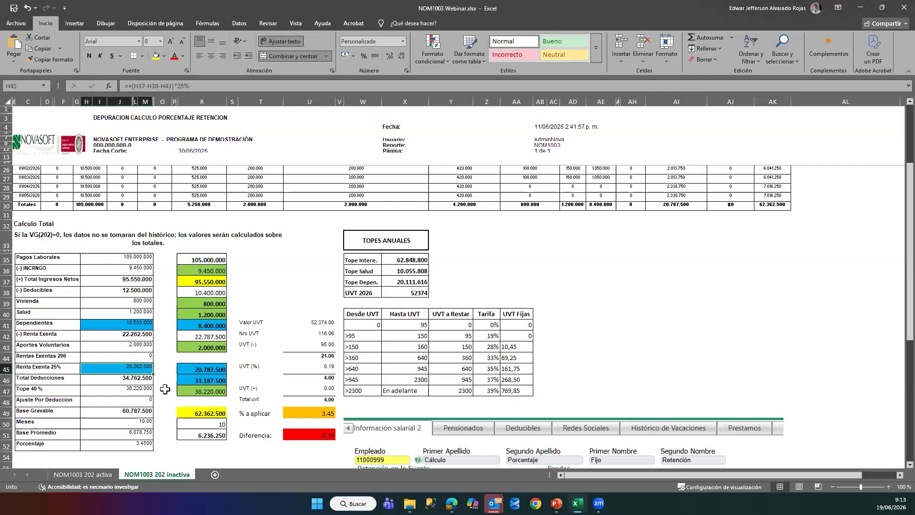
pyautogui.click(205, 371)
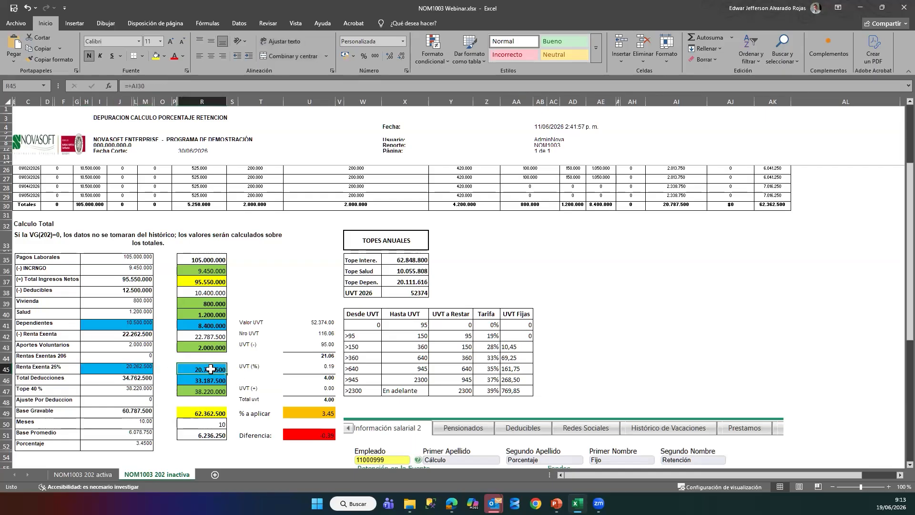
pyautogui.click(142, 369)
pyautogui.click(186, 369)
pyautogui.click(123, 261)
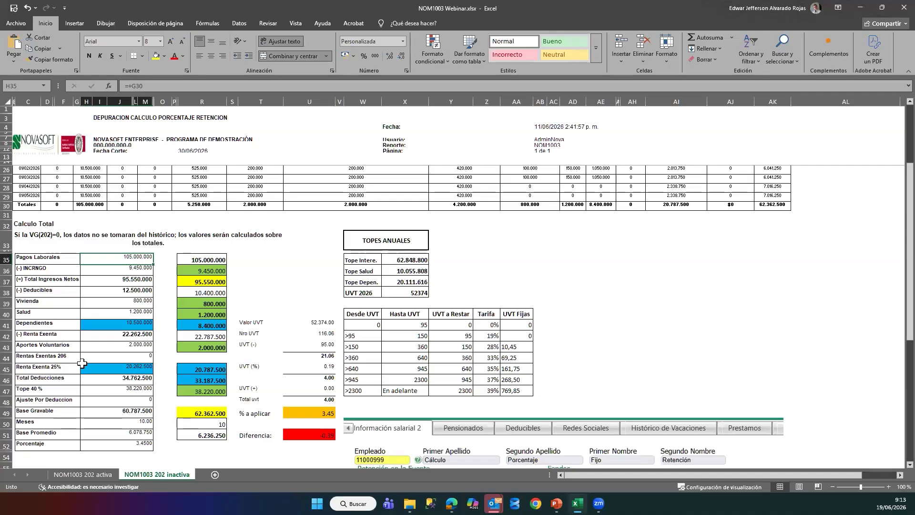
pyautogui.scroll(-1, 117, 379)
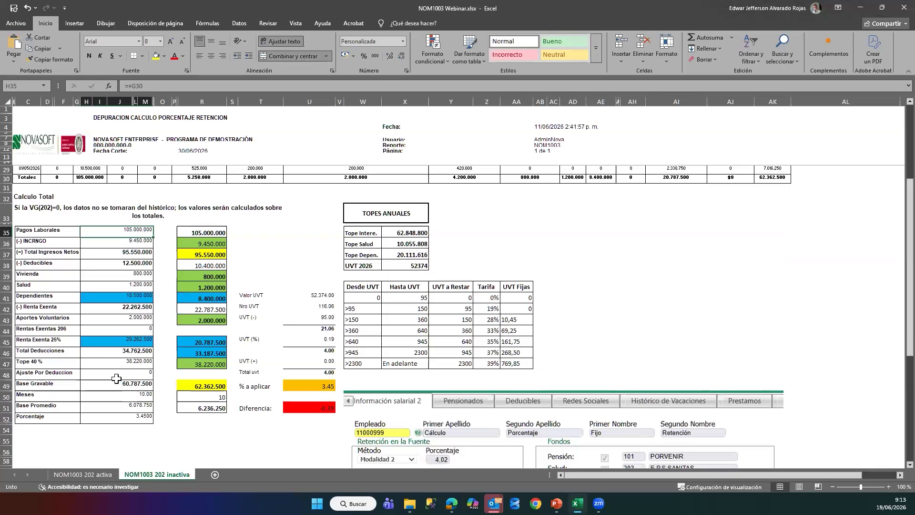
pyautogui.click(203, 353)
pyautogui.press('F2')
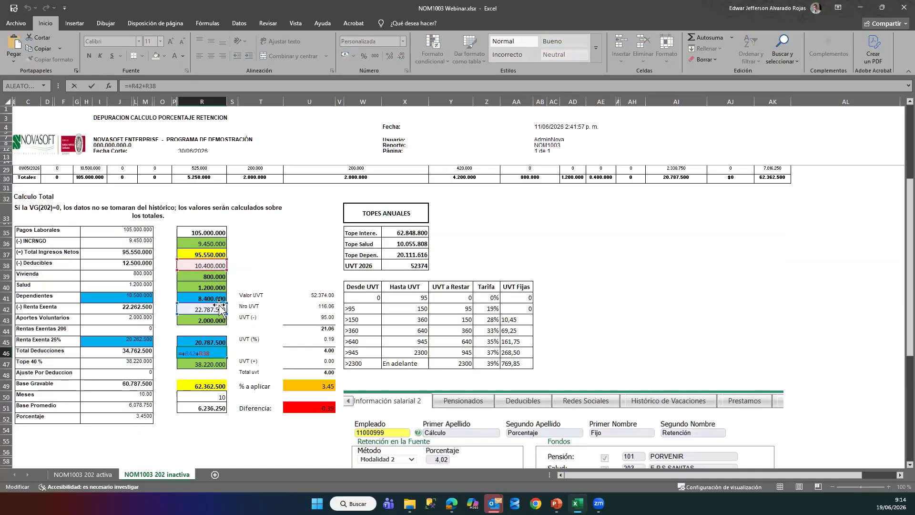
pyautogui.press('Escape')
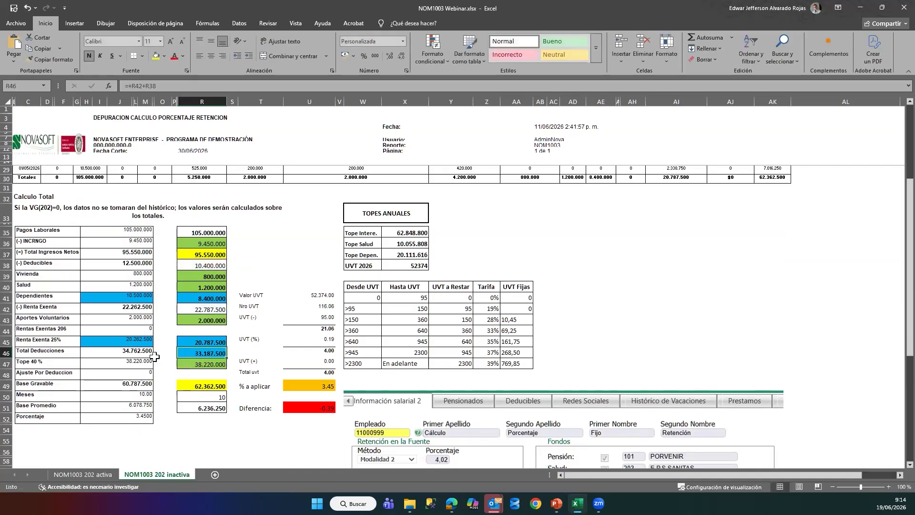
pyautogui.click(141, 353)
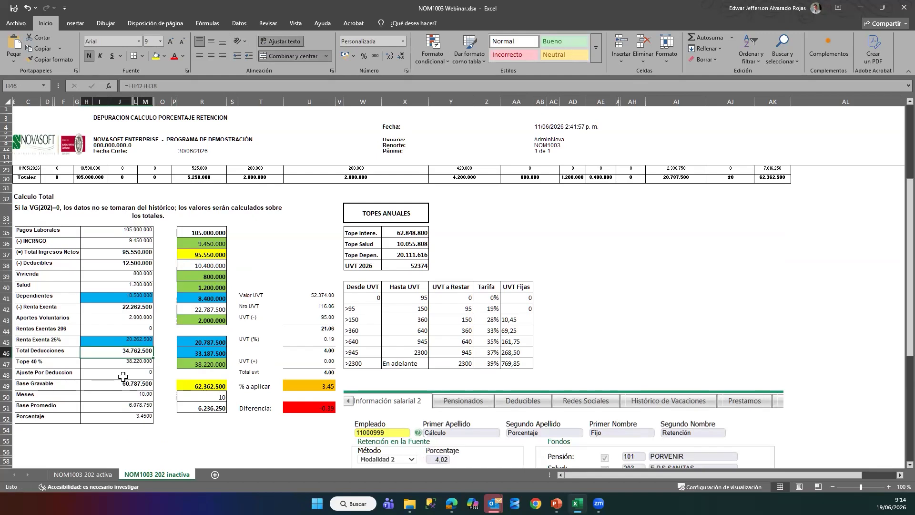
pyautogui.press('F2')
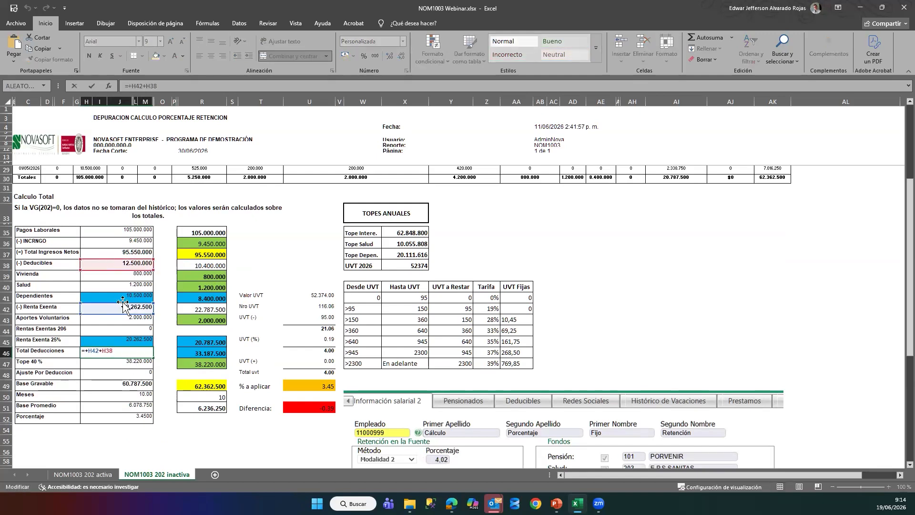
pyautogui.press('Escape')
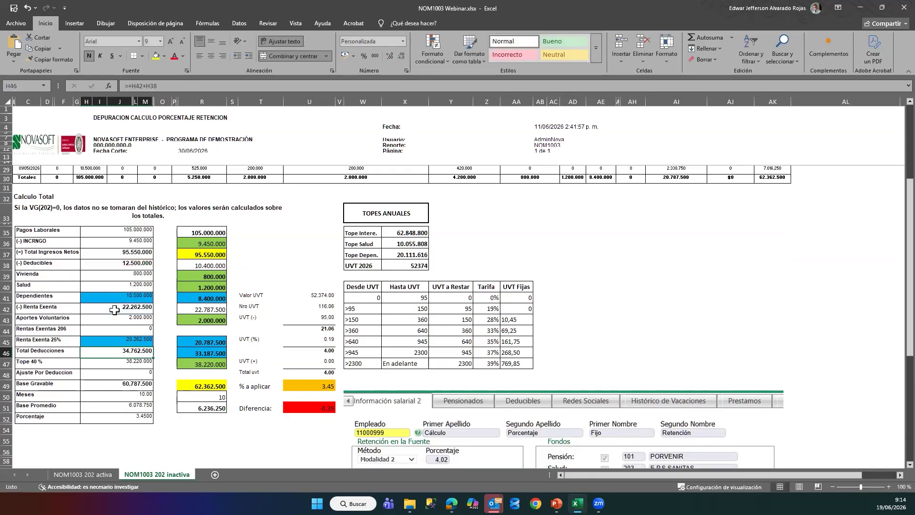
pyautogui.click(180, 365)
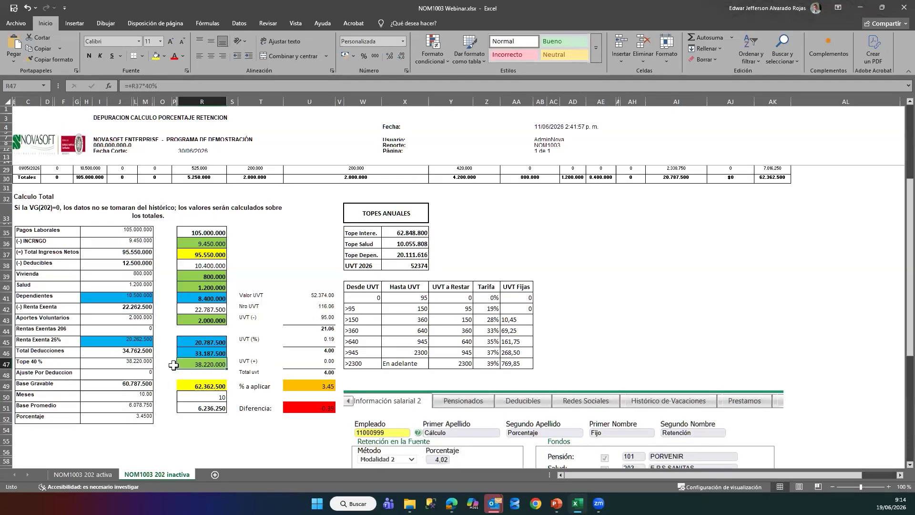
pyautogui.press('F2')
pyautogui.press('Escape')
pyautogui.click(138, 352)
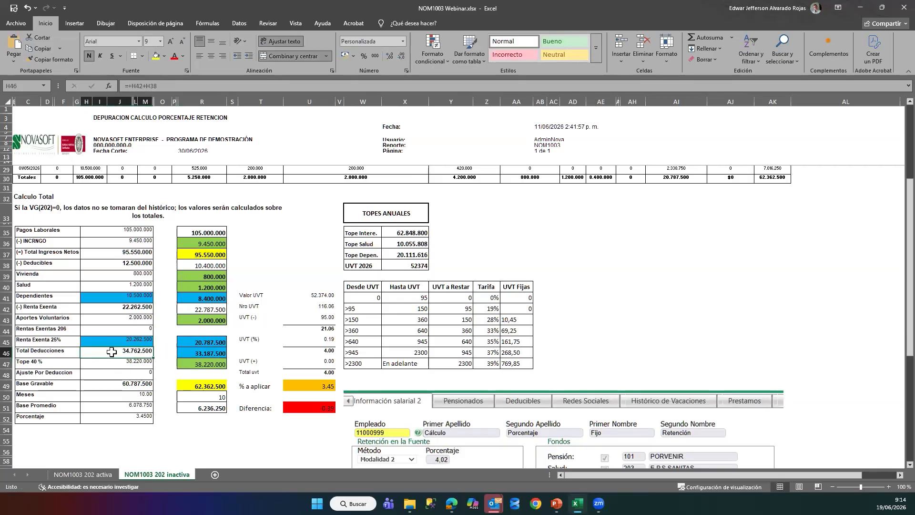
pyautogui.scroll(-1, 111, 352)
pyautogui.press('Down')
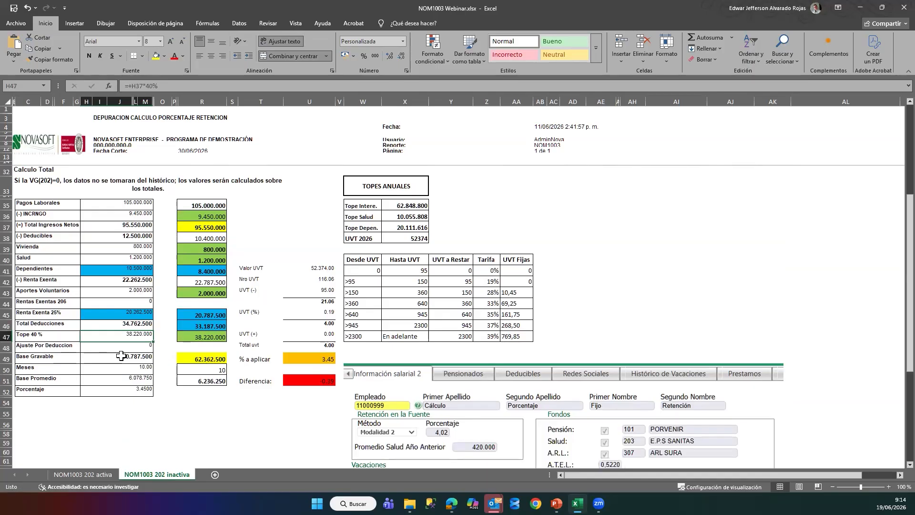
pyautogui.scroll(-1, 122, 367)
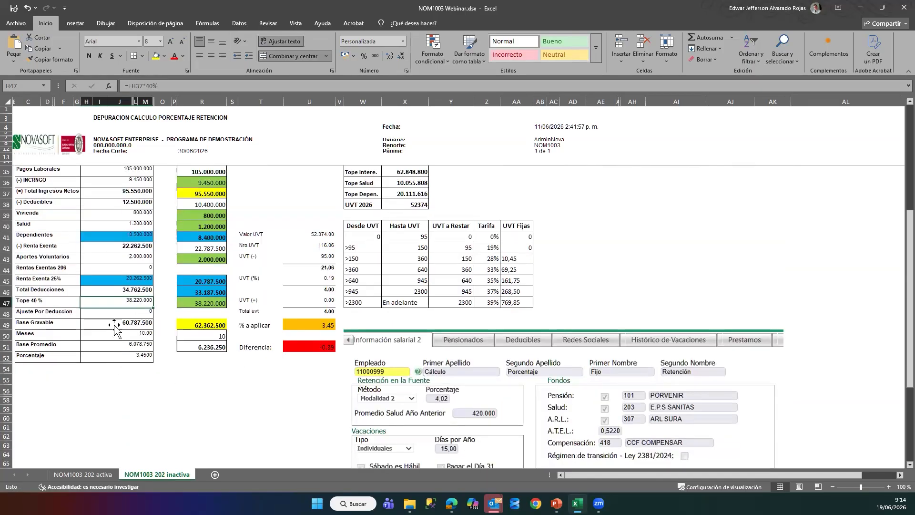
pyautogui.doubleClick(115, 327)
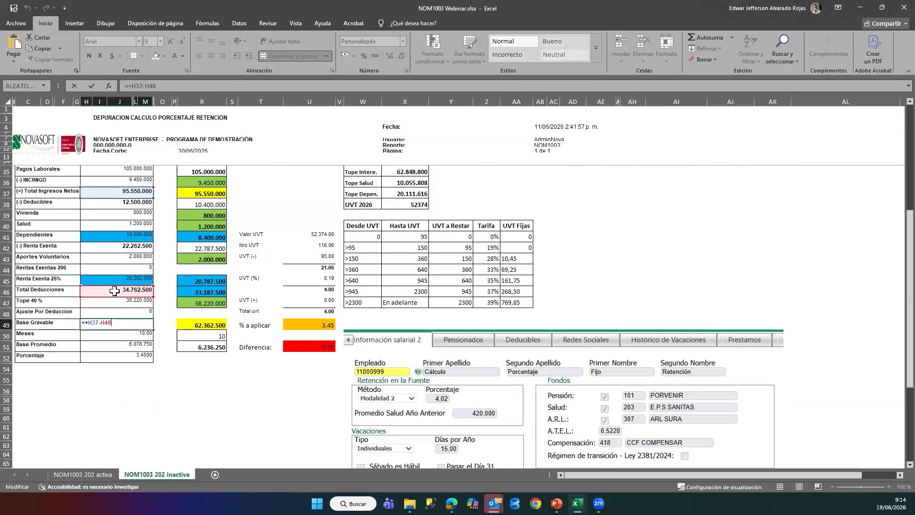
pyautogui.press('Escape')
pyautogui.scroll(-1, 123, 333)
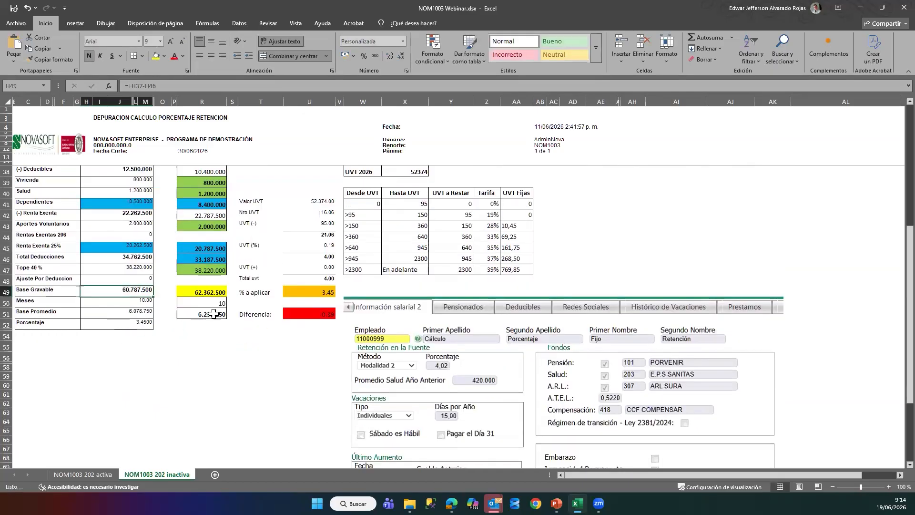
pyautogui.click(203, 292)
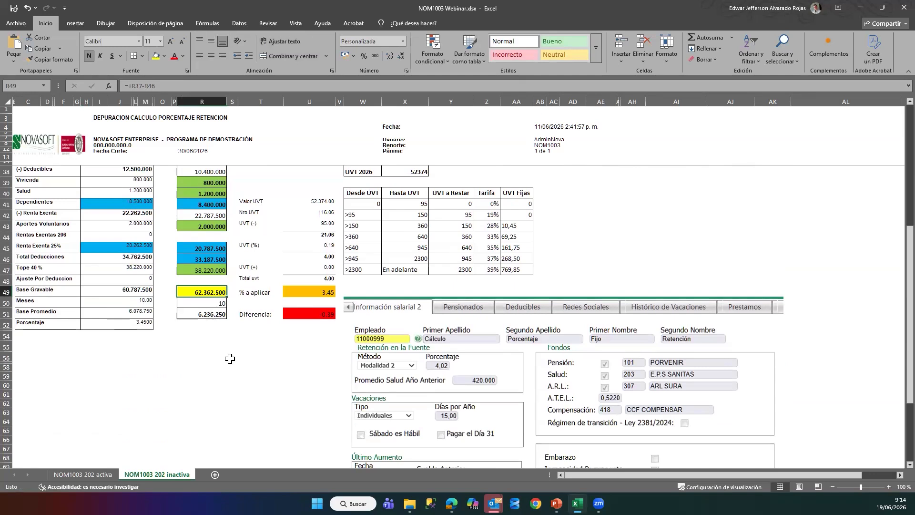
pyautogui.click(212, 343)
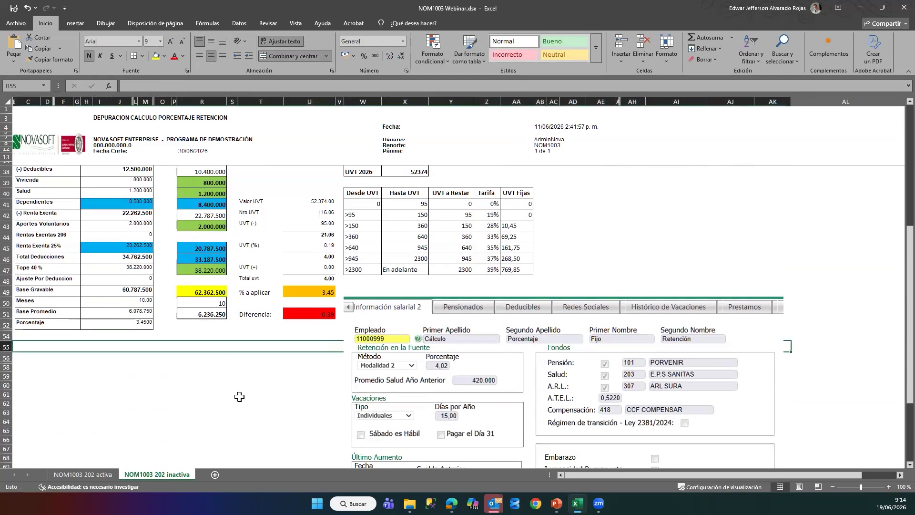
pyautogui.click(197, 292)
pyautogui.click(135, 291)
pyautogui.click(197, 290)
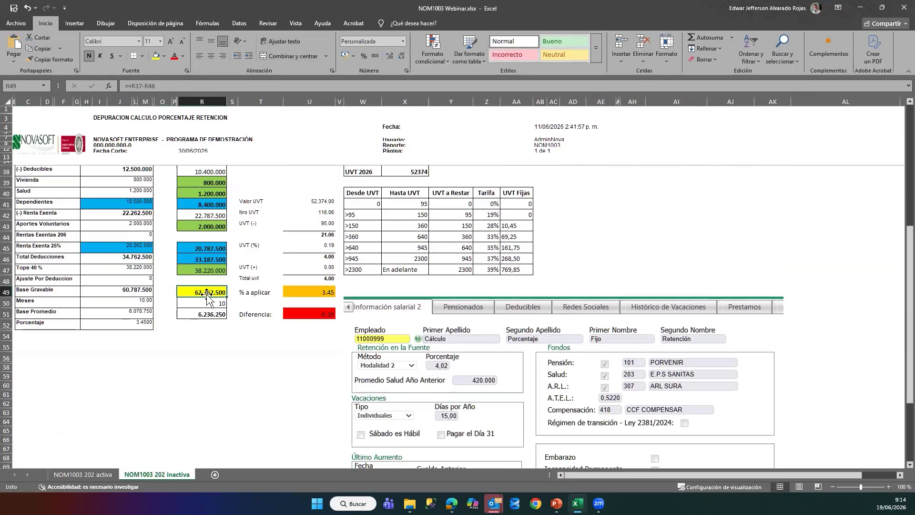
pyautogui.click(135, 304)
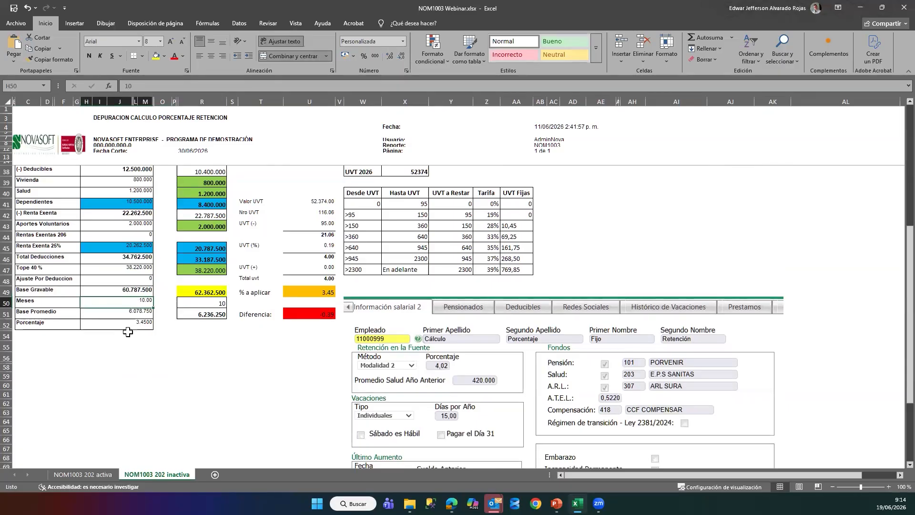
pyautogui.click(130, 314)
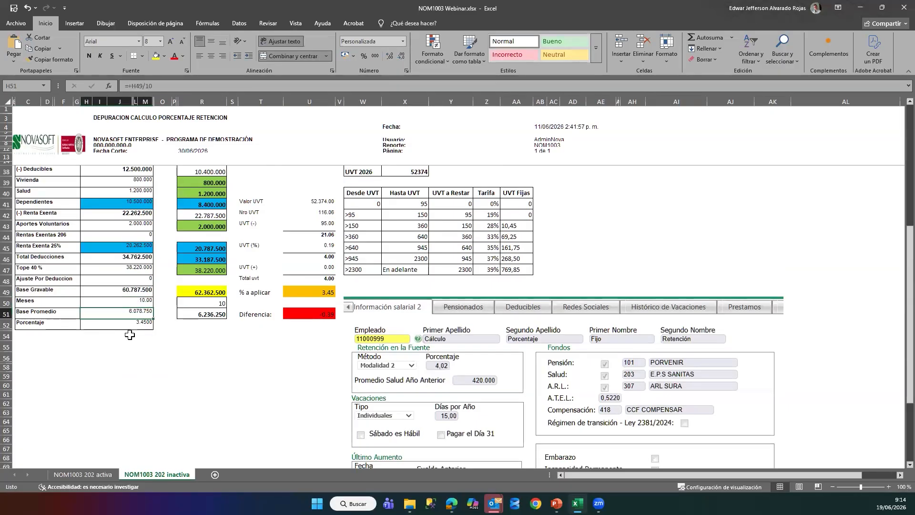
pyautogui.press('F2')
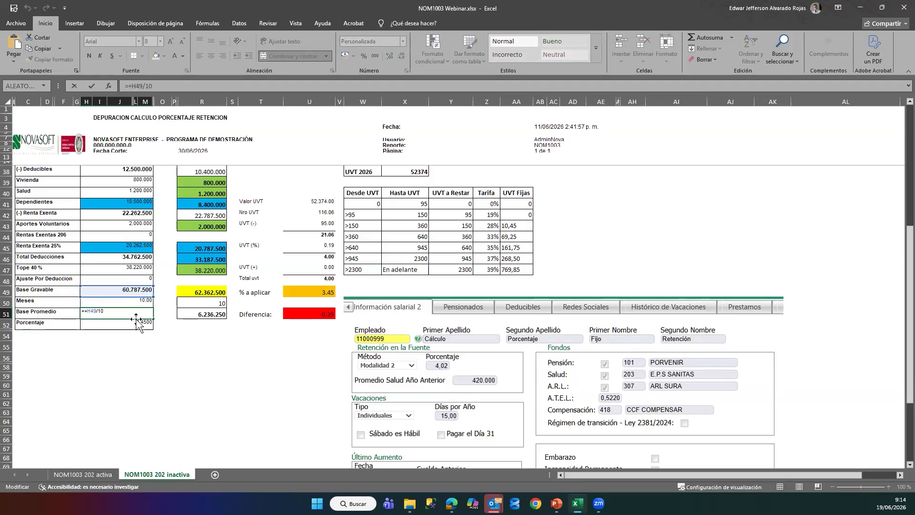
pyautogui.press('Escape')
# Inspect the Nro UVT formula in U42 and the UVT values in U43 and U45
pyautogui.scroll(2, 265, 322)
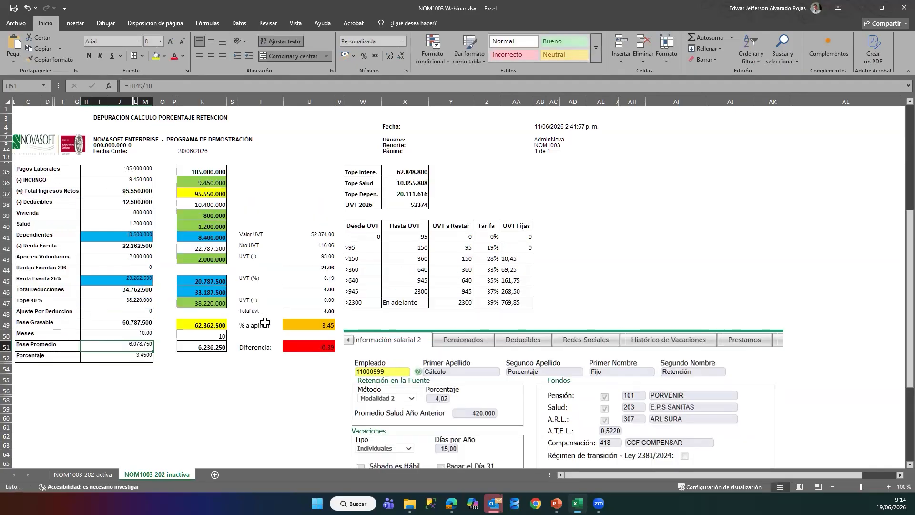
pyautogui.scroll(1, 284, 322)
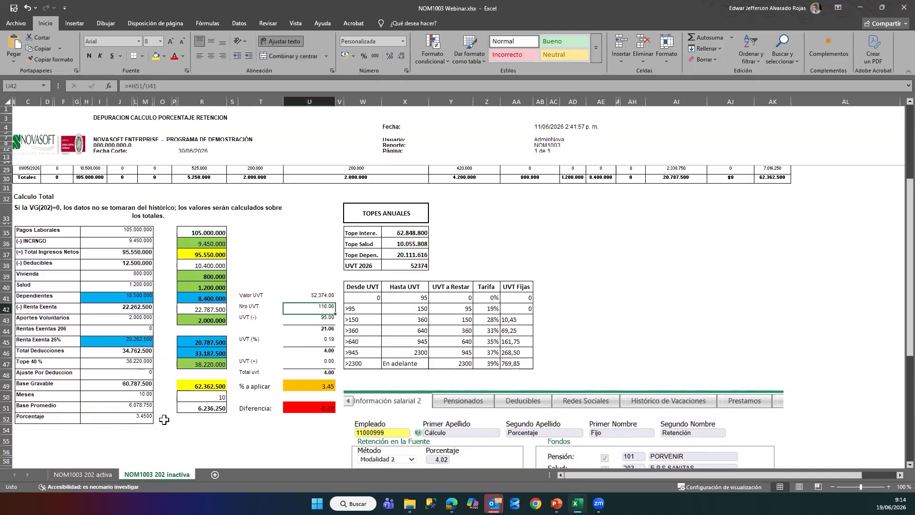
pyautogui.doubleClick(317, 308)
pyautogui.press('Escape')
pyautogui.click(317, 319)
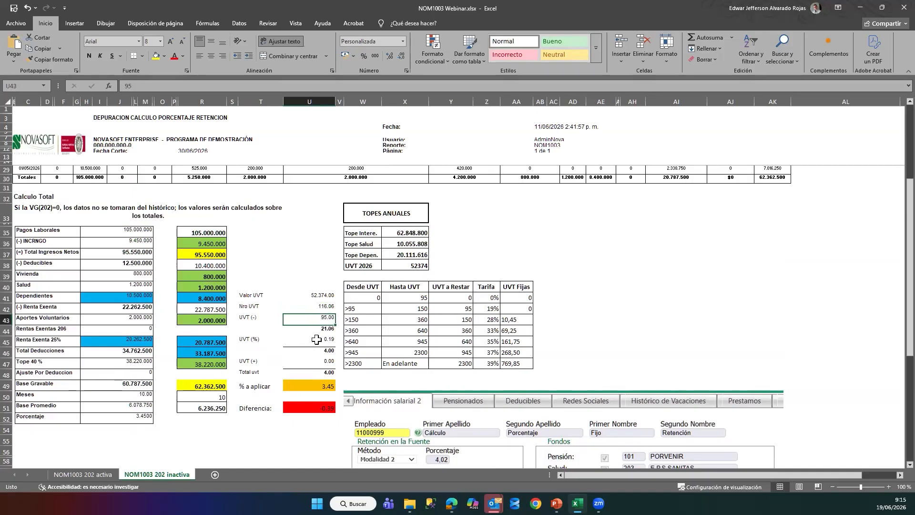
pyautogui.click(303, 342)
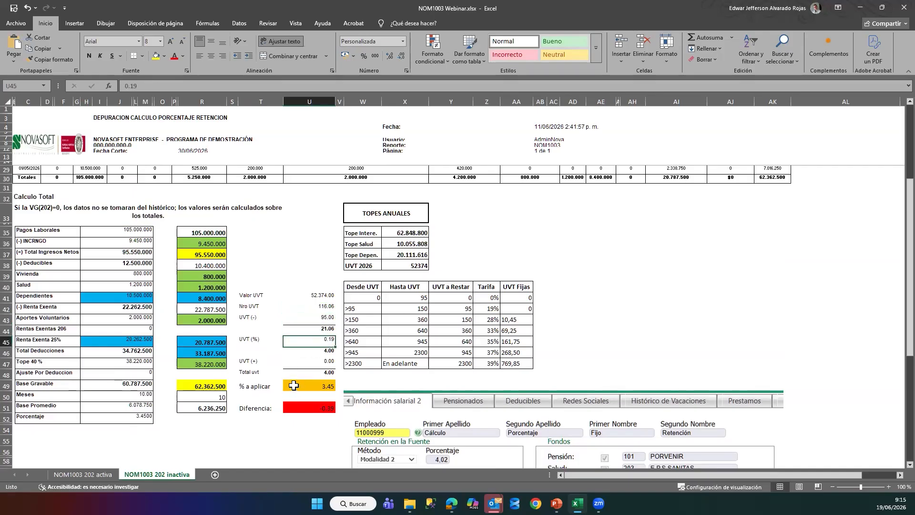
# Check the % a aplicar formula in U49, then go to the NOM1003 202 activa sheet
pyautogui.click(292, 386)
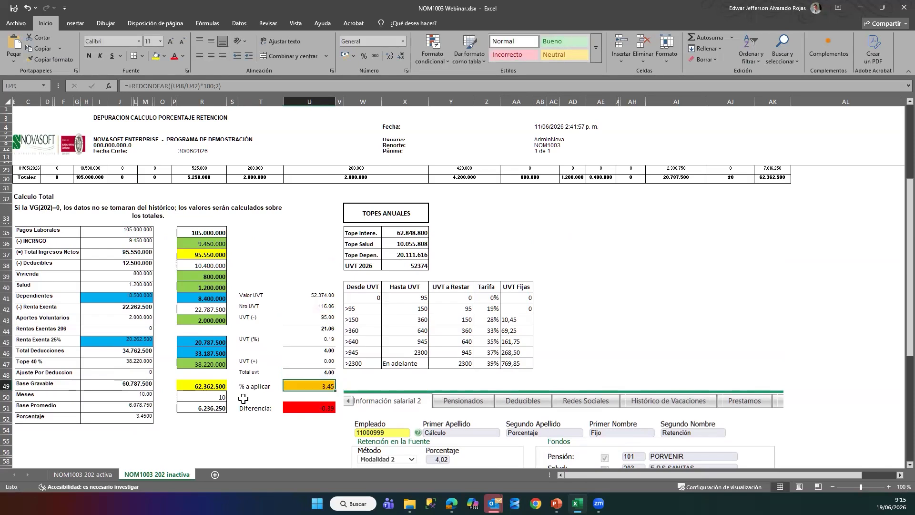
pyautogui.scroll(-1, 153, 392)
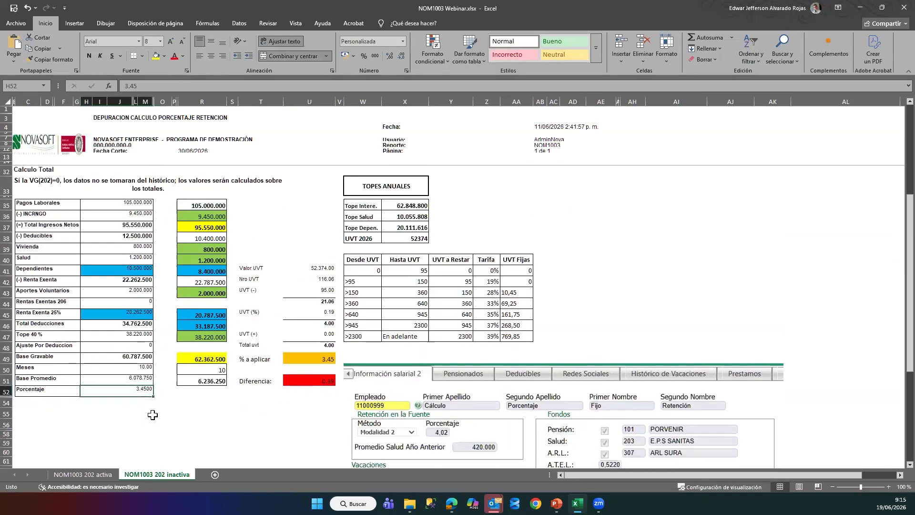
pyautogui.click(318, 361)
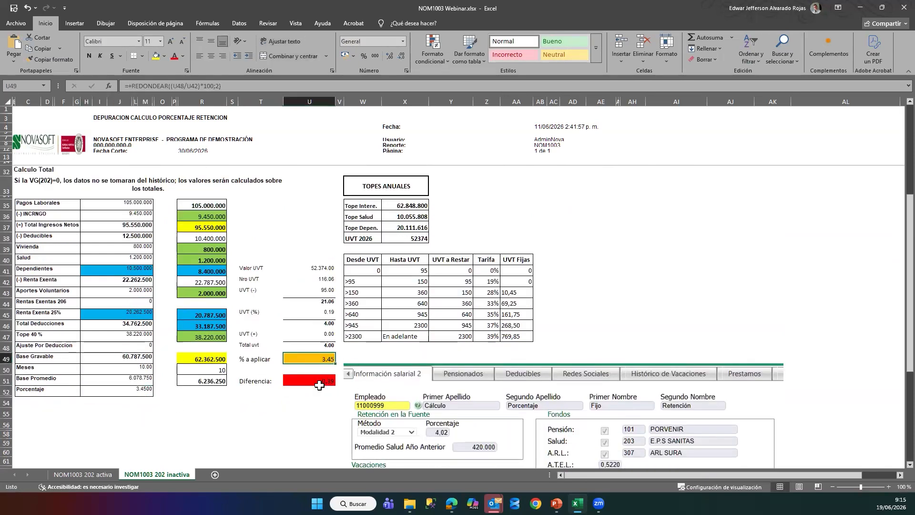
pyautogui.click(84, 474)
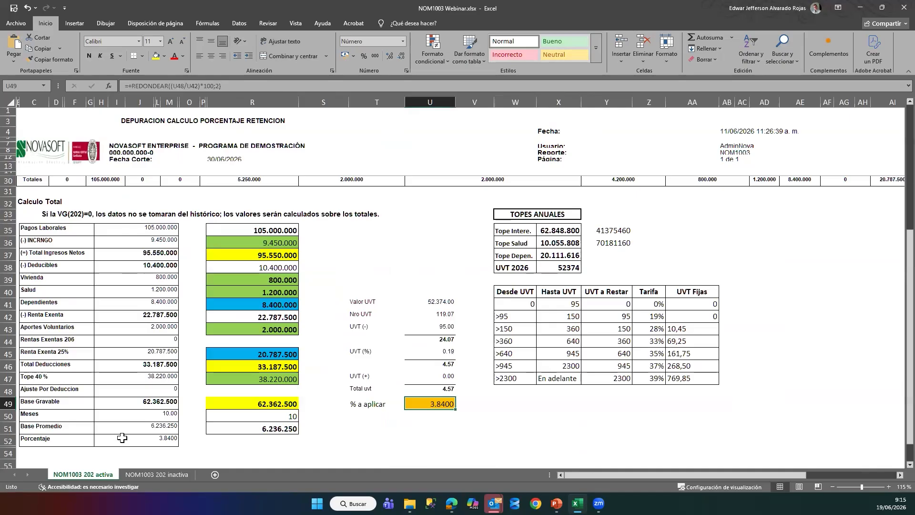
# Flip between the inactiva and activa sheets comparing their U49 percentages, ending on inactiva
pyautogui.click(156, 474)
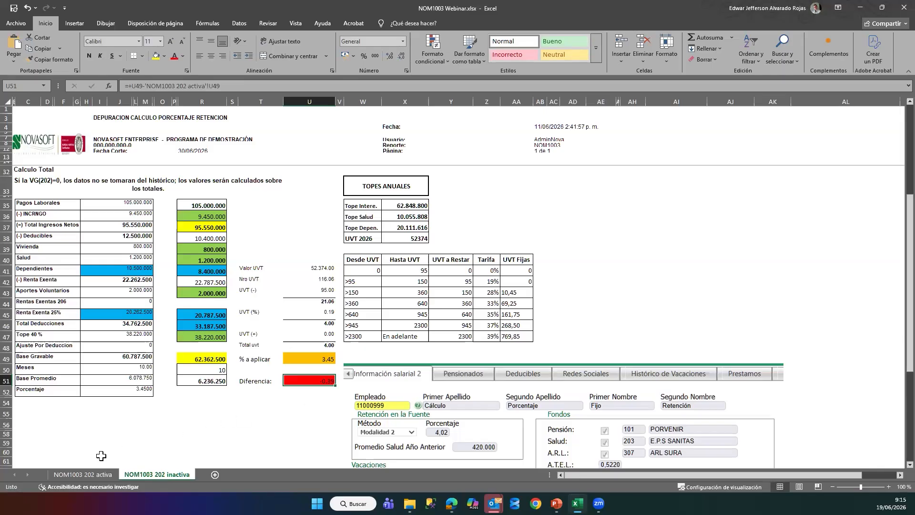
pyautogui.click(102, 471)
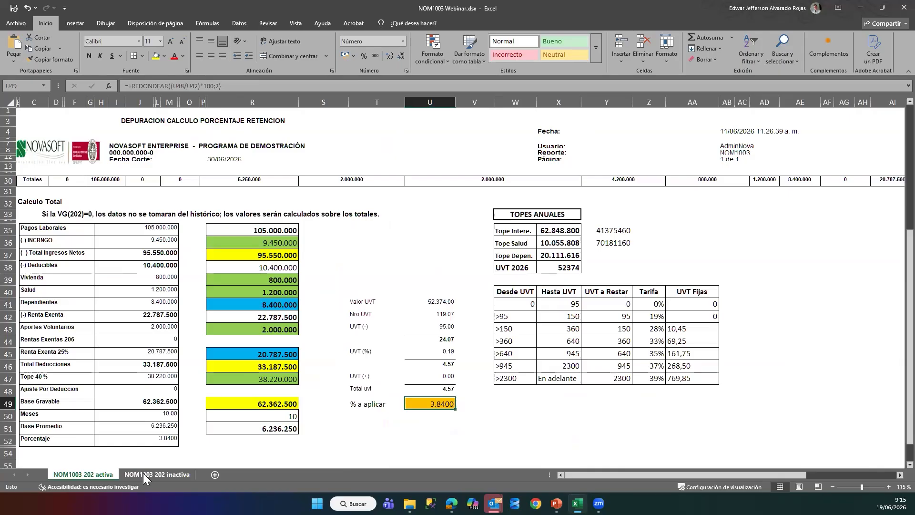
pyautogui.click(143, 472)
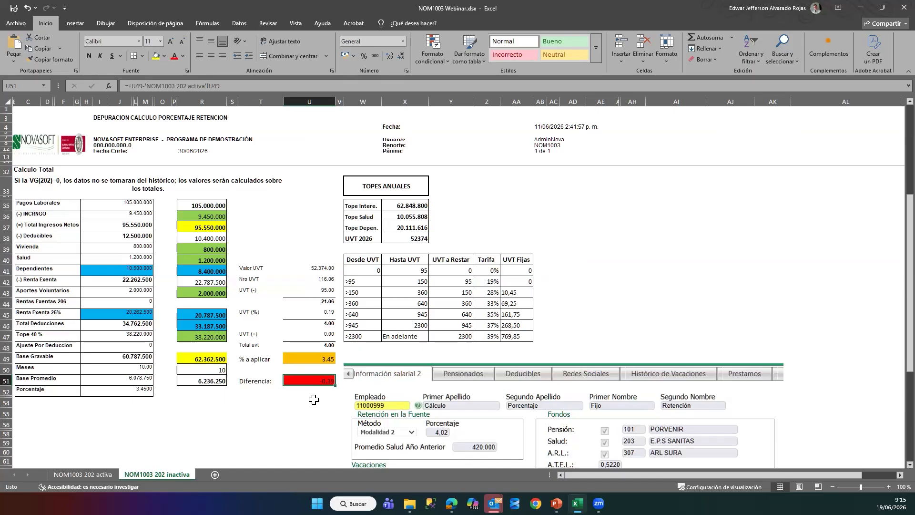
# Total the Deducción Salud Obligatoria column to confirm 4.200.000
pyautogui.scroll(-3, 381, 395)
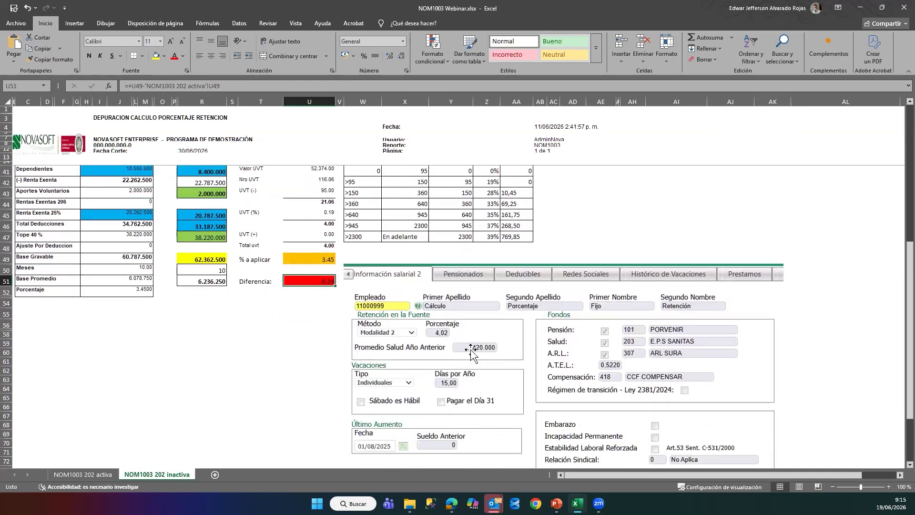
pyautogui.scroll(8, 510, 334)
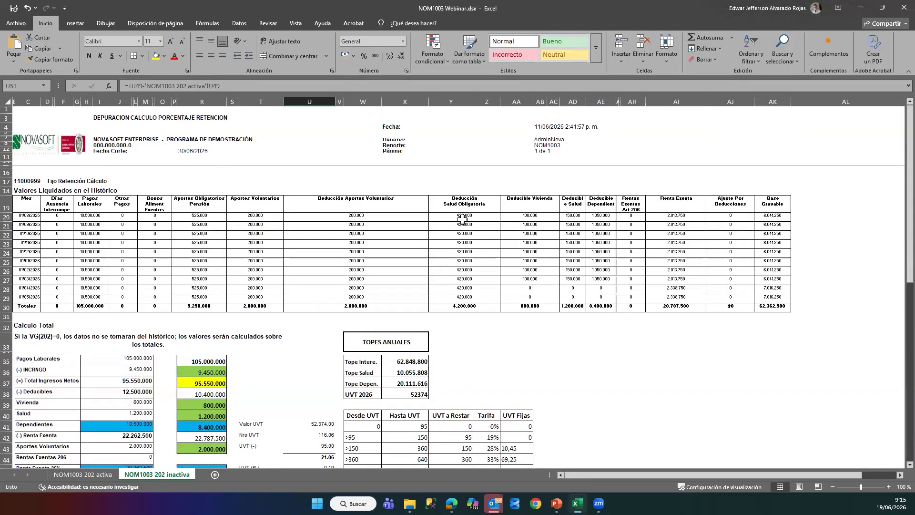
pyautogui.moveTo(461, 218); pyautogui.dragTo(450, 297)
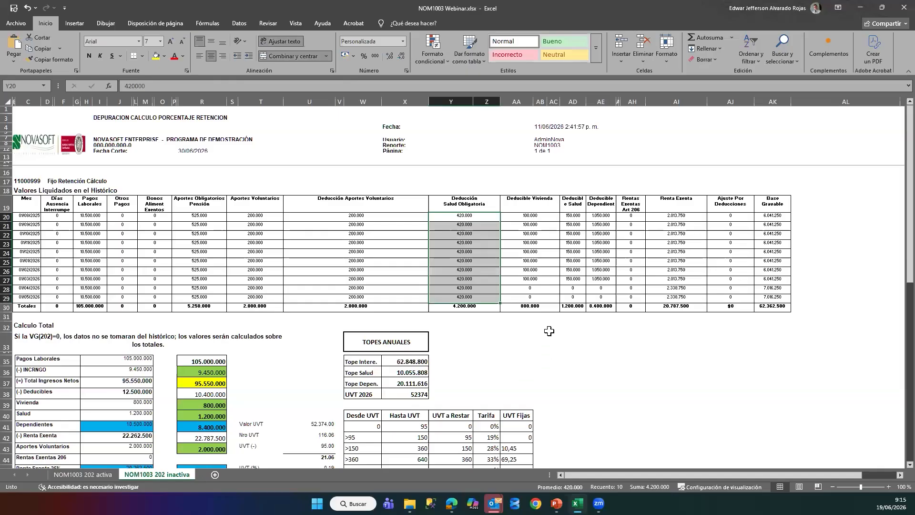
pyautogui.click(572, 342)
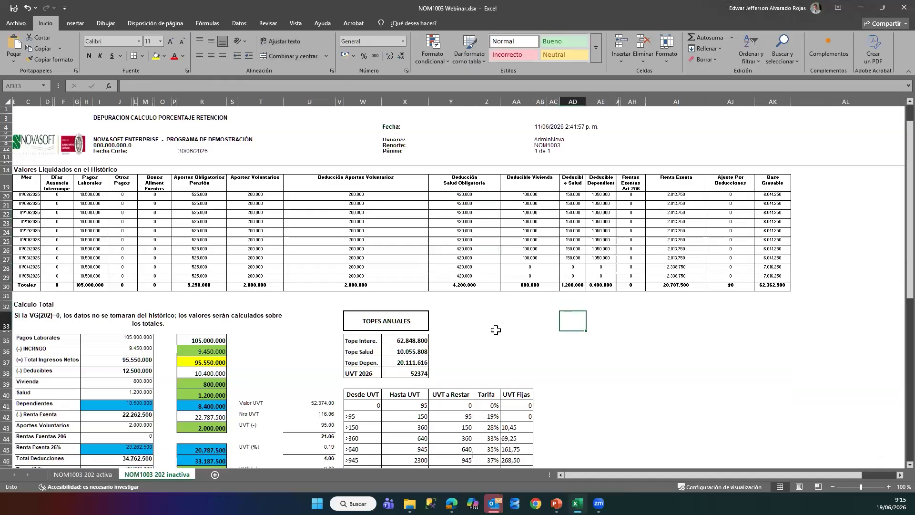
# Select the whole history table from Mes to Totales
pyautogui.scroll(-5, 497, 327)
pyautogui.scroll(1, 443, 303)
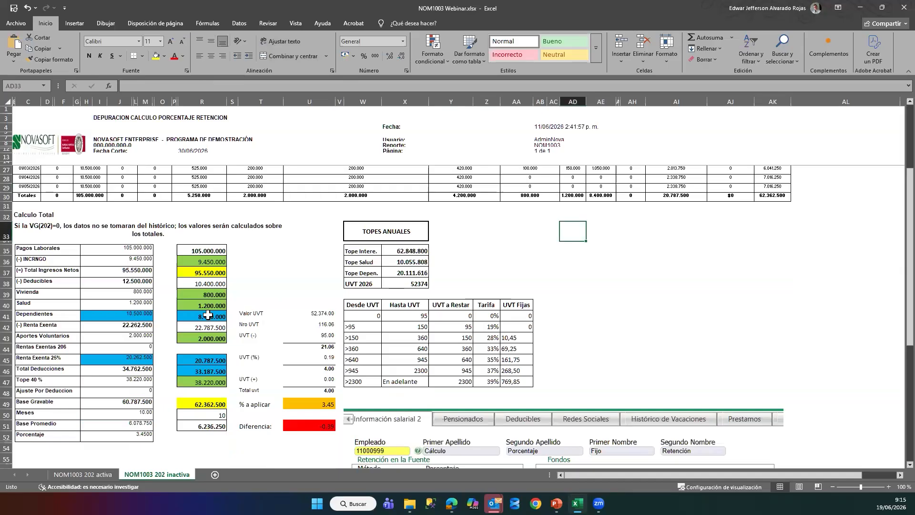
pyautogui.scroll(3, 208, 315)
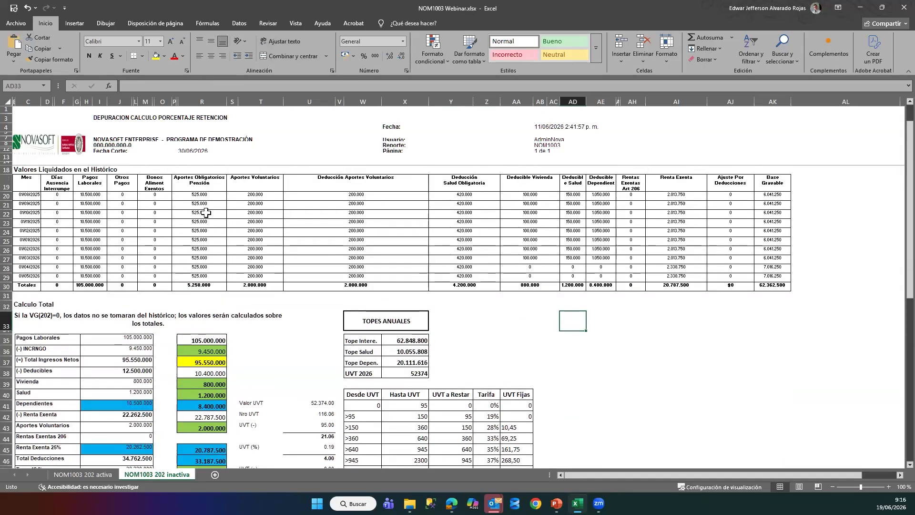
pyautogui.scroll(-2, 162, 264)
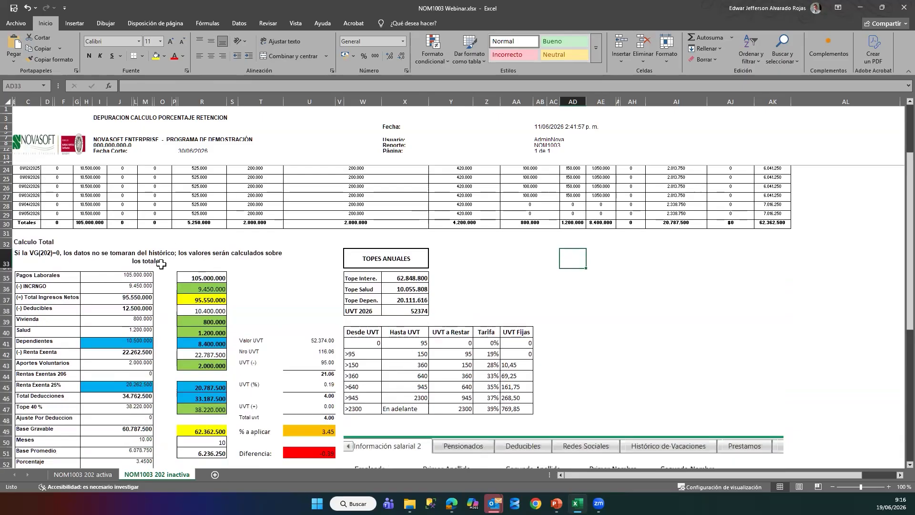
pyautogui.scroll(-2, 161, 263)
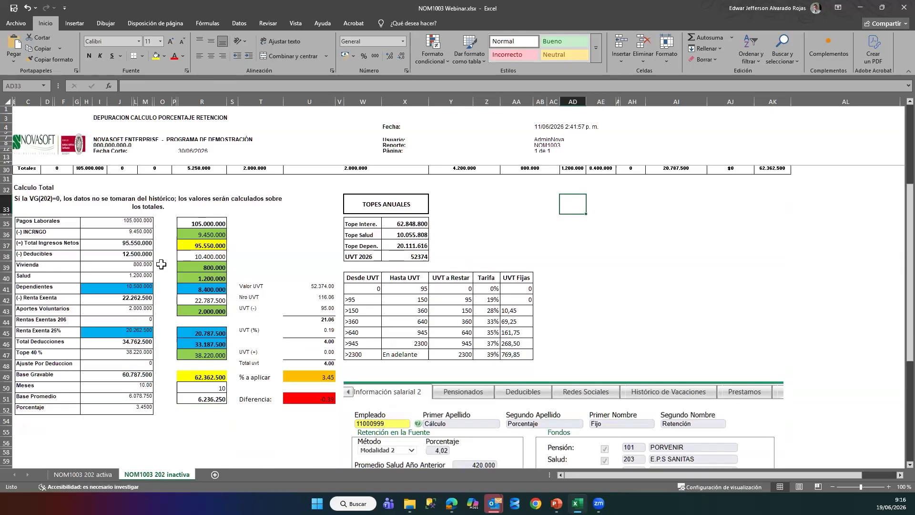
pyautogui.scroll(5, 190, 289)
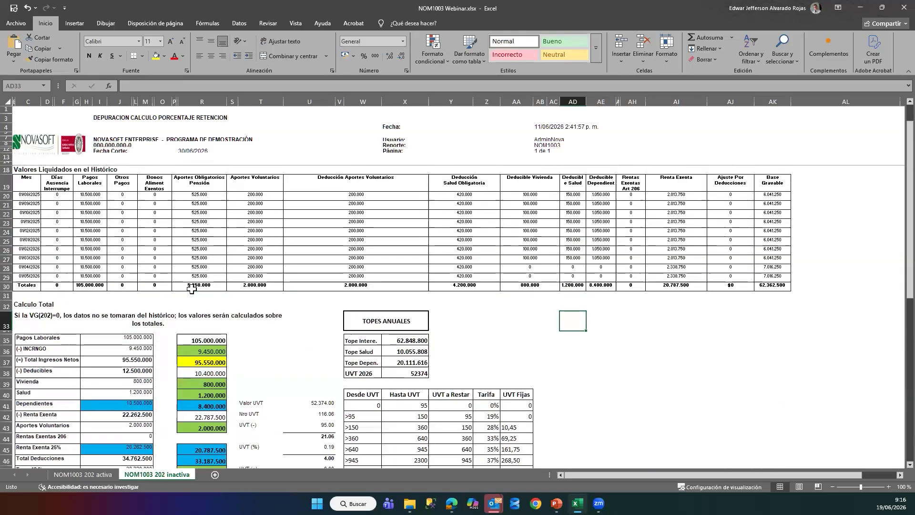
pyautogui.moveTo(28, 204); pyautogui.dragTo(762, 306)
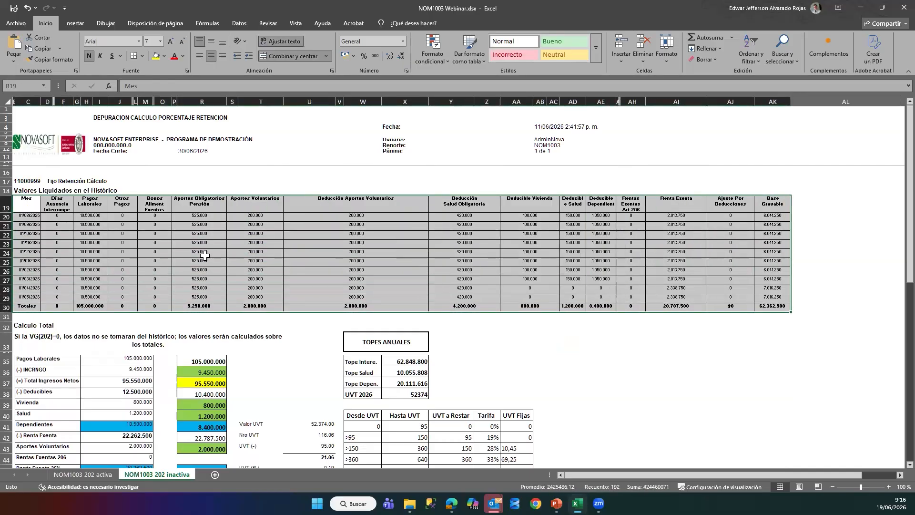
pyautogui.scroll(-4, 184, 314)
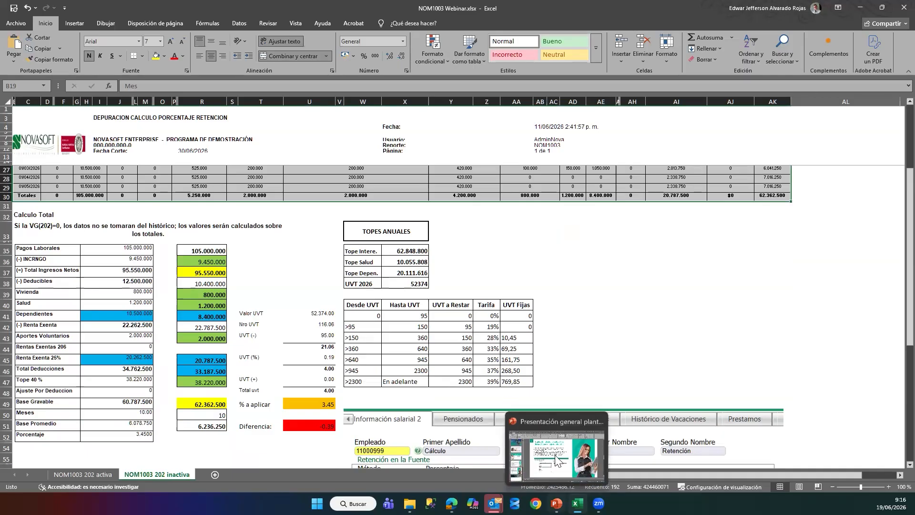
# Return to the Novasoft liquidation page in the browser by way of PowerPoint
pyautogui.click(555, 450)
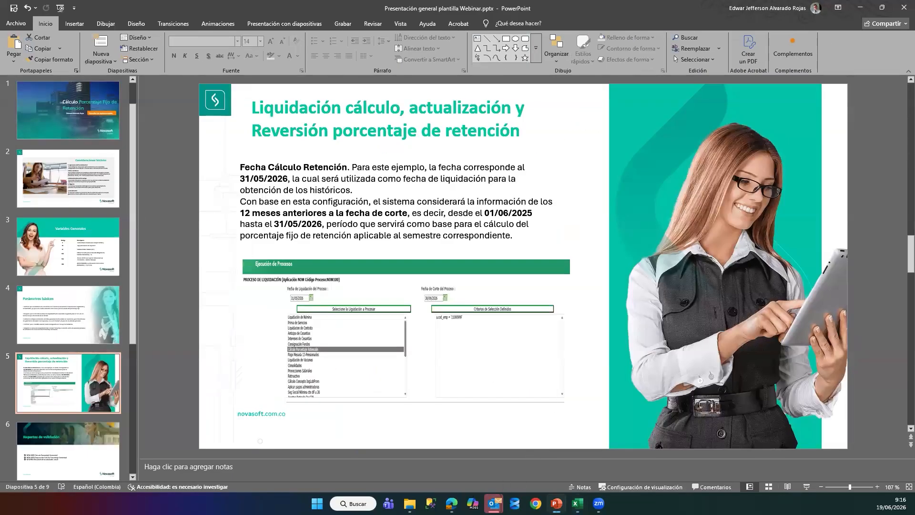
pyautogui.moveTo(451, 503)
pyautogui.click(410, 453)
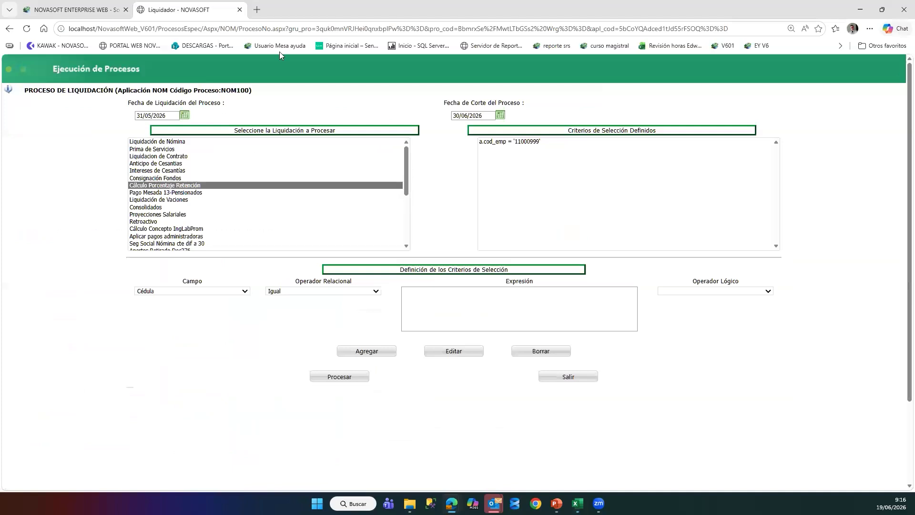
# In Cierre de liquidaciones, set the liquidation period from 1/05/2026 to 31/05/2026
pyautogui.click(76, 10)
pyautogui.scroll(-1, 48, 315)
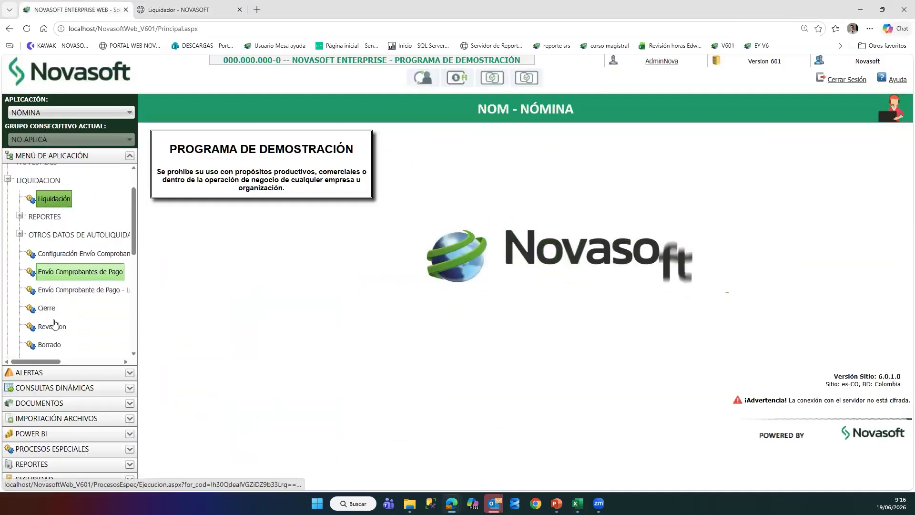
pyautogui.click(48, 307)
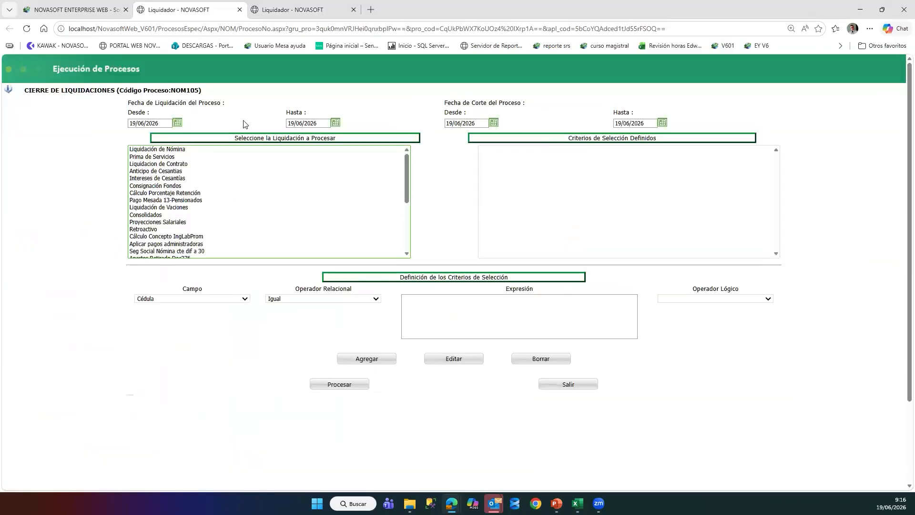
pyautogui.click(177, 123)
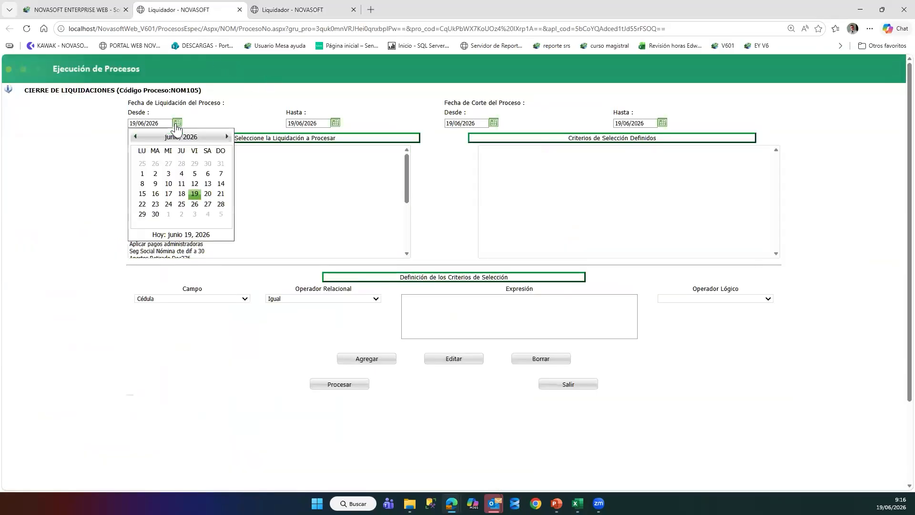
pyautogui.click(135, 138)
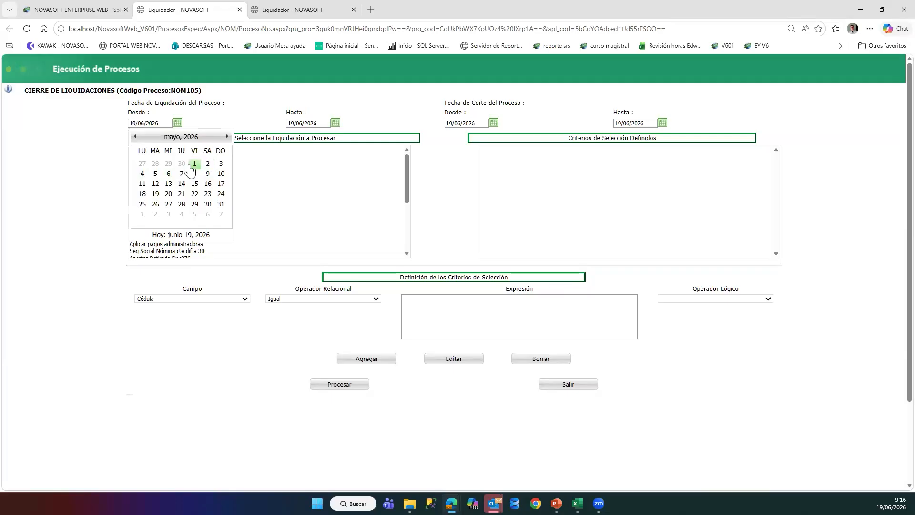
pyautogui.click(192, 167)
pyautogui.click(335, 123)
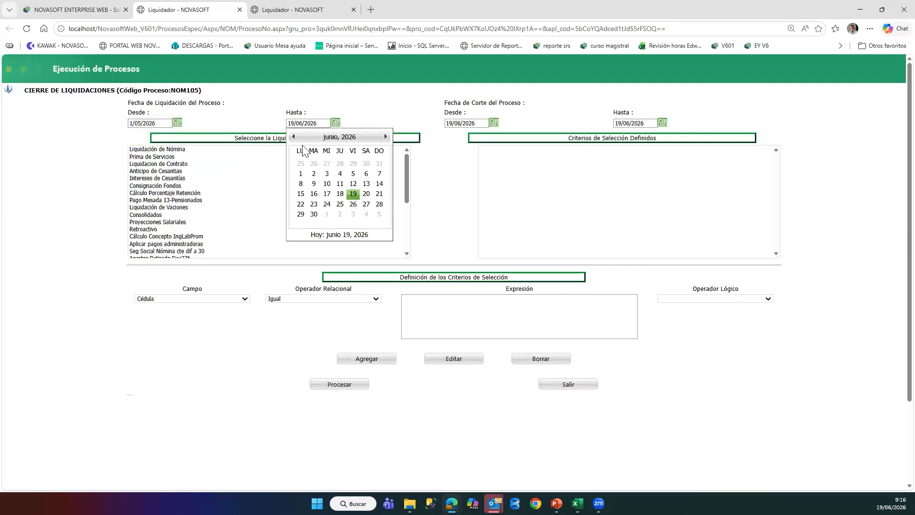
pyautogui.click(379, 164)
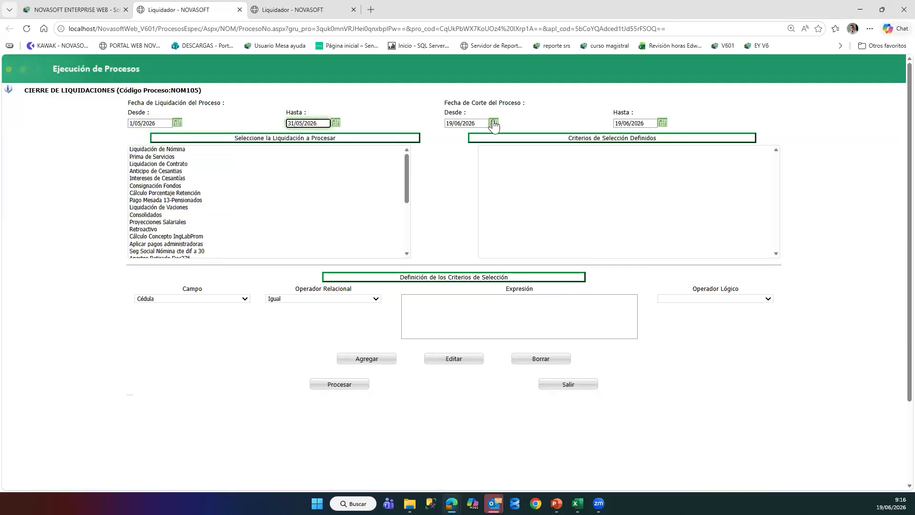
# Set both cut-off dates to 30/06/2026 and choose Cálculo Porcentaje Retención
pyautogui.click(494, 124)
pyautogui.click(474, 218)
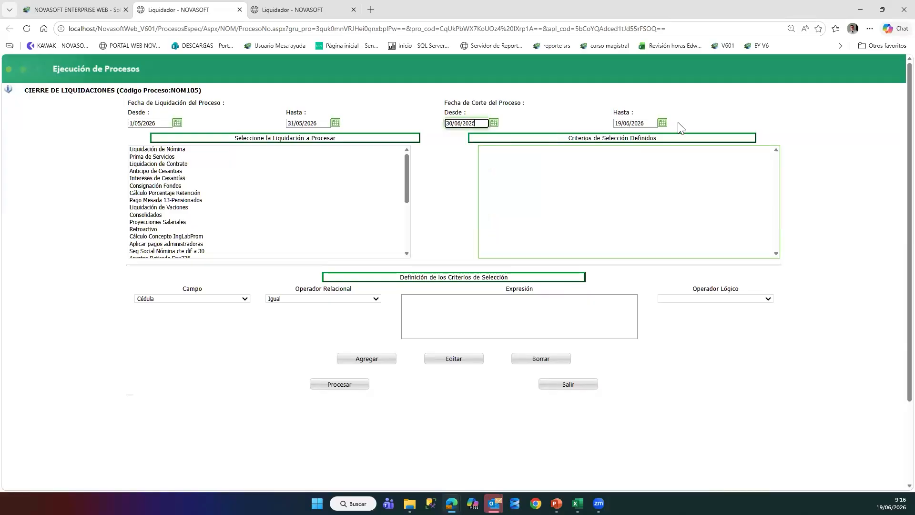
pyautogui.click(662, 122)
pyautogui.click(668, 214)
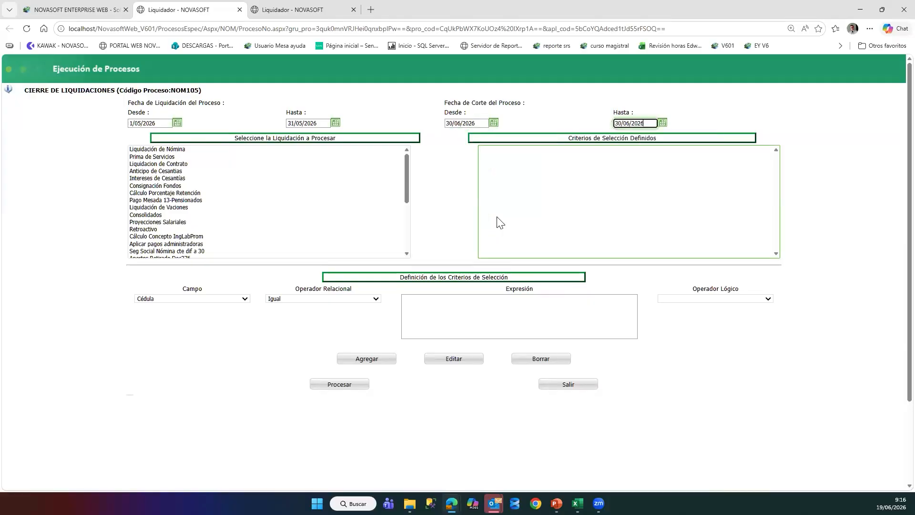
pyautogui.click(157, 193)
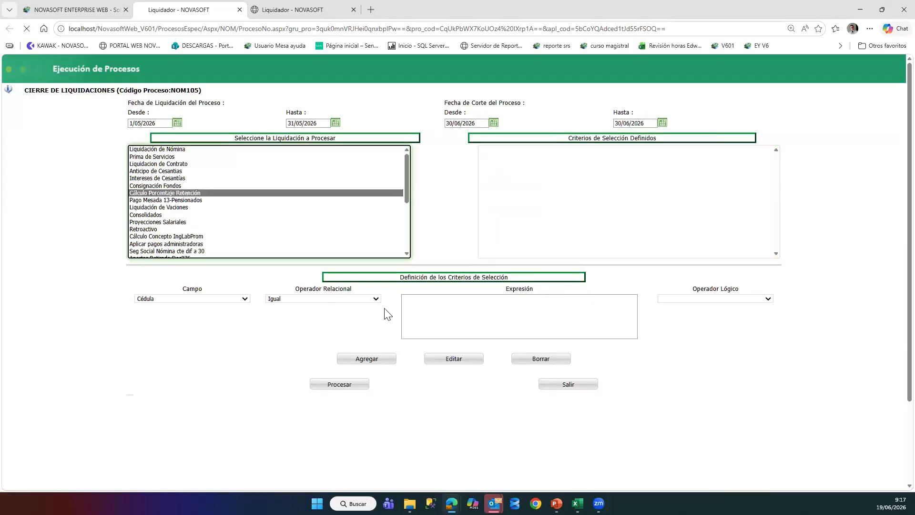
# Filter by the employee's code, run the closing, close the results, and return to Nómina
pyautogui.click(414, 308)
pyautogui.write('11000999')
pyautogui.click(355, 359)
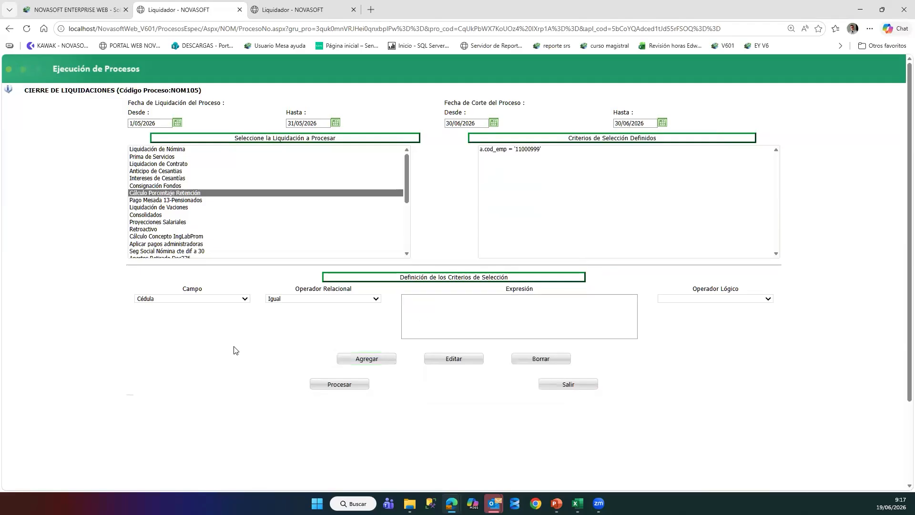
pyautogui.click(319, 385)
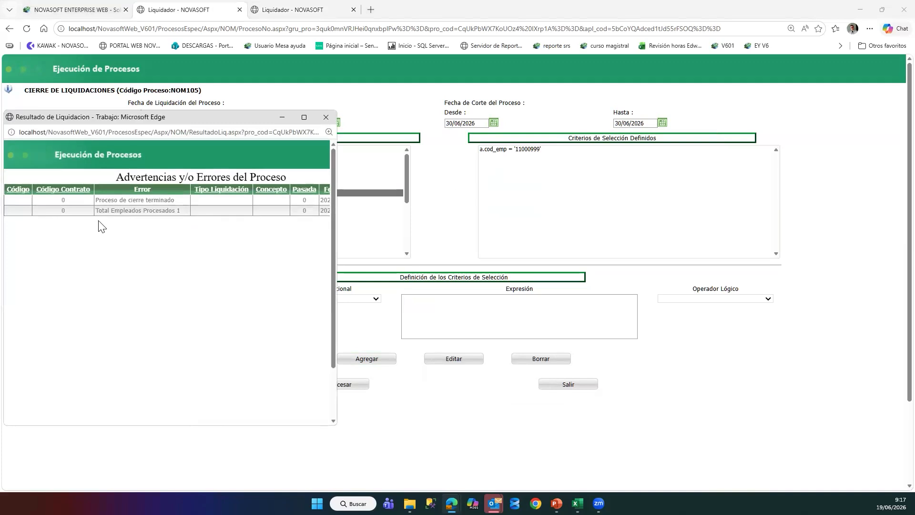
pyautogui.click(326, 117)
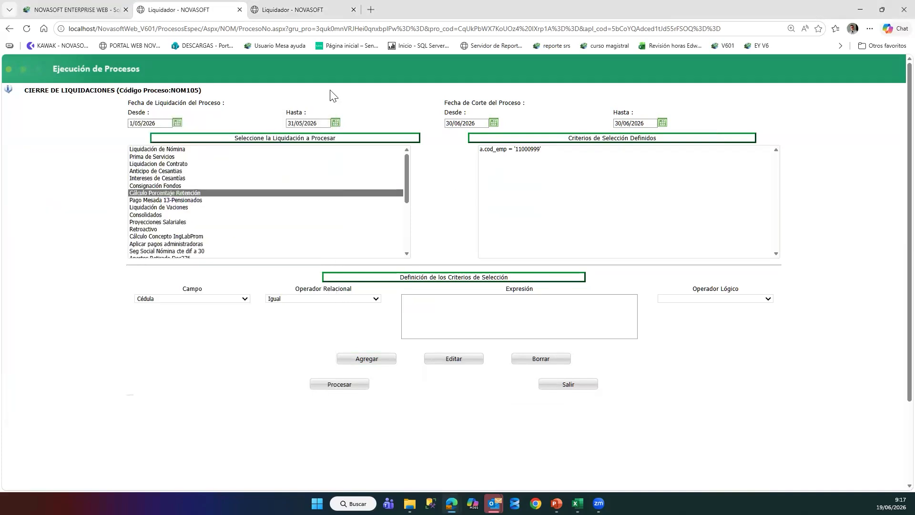
pyautogui.click(74, 12)
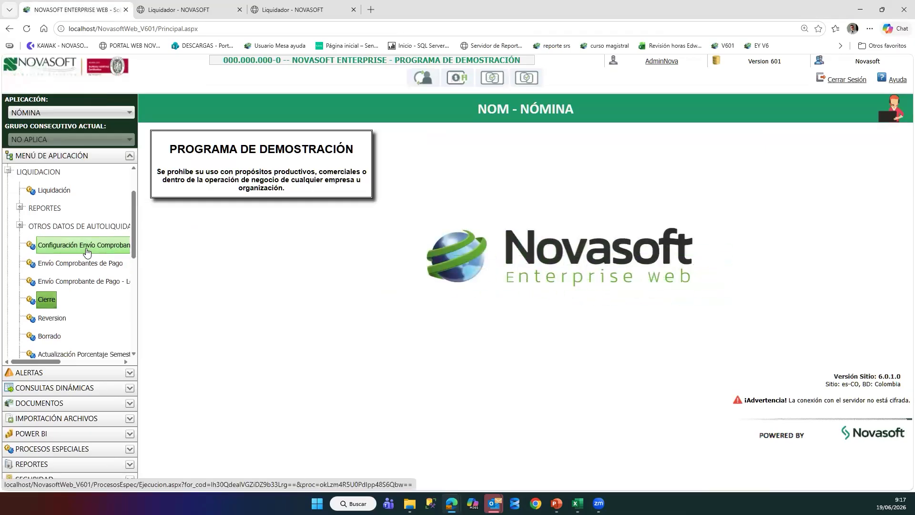
# Browse the MENÚ DE APLICACIÓN tree around the Cierre items, then return to the NOM1003 Webinar workbook
pyautogui.scroll(-1, 87, 252)
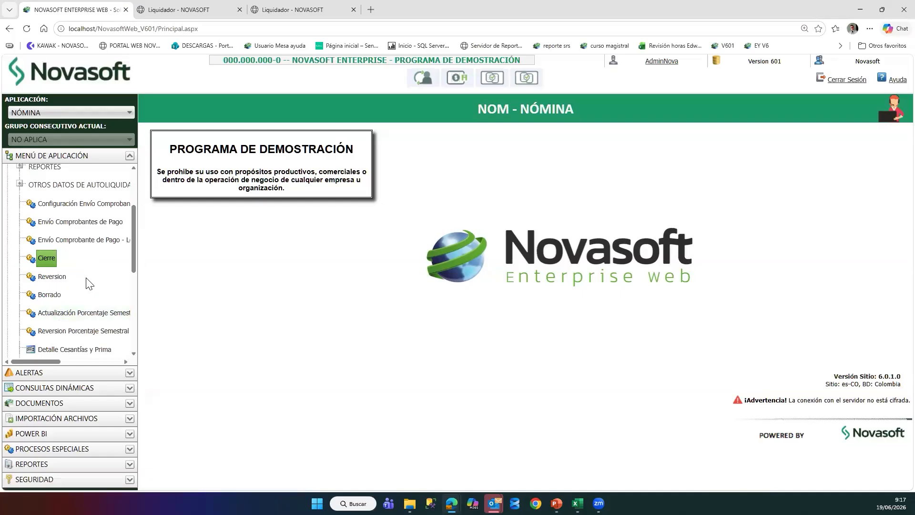
pyautogui.scroll(1, 91, 286)
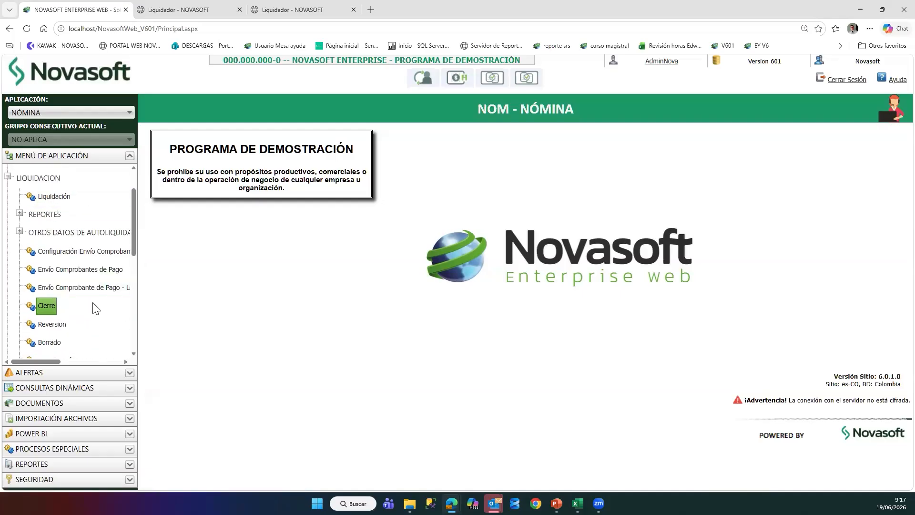
pyautogui.scroll(-1, 94, 309)
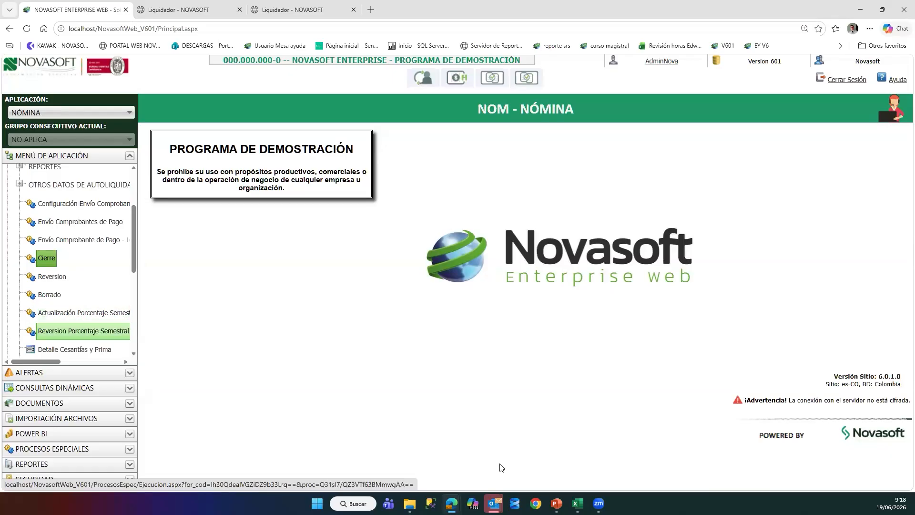
pyautogui.click(577, 504)
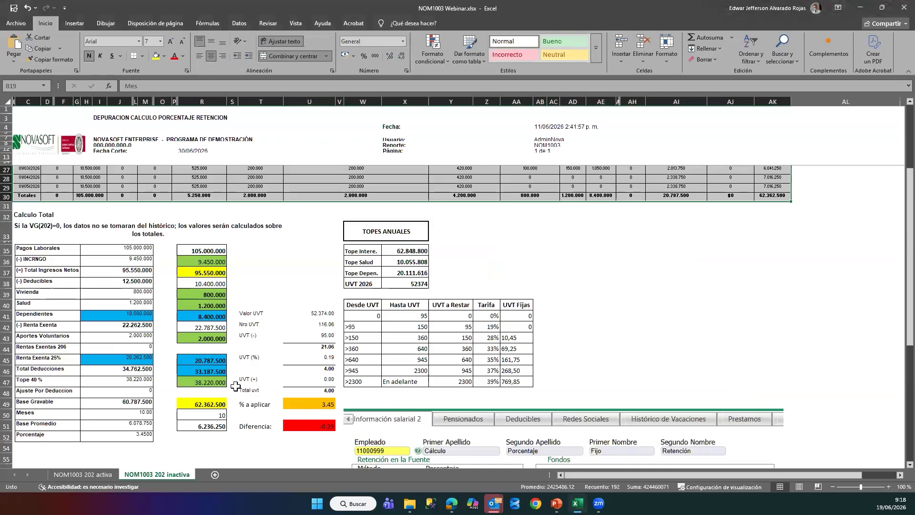
# Compare the inactiva U49 percentage with the activa sheet's 3.8400 Porcentaje, then return to Novasoft
pyautogui.click(302, 403)
pyautogui.click(97, 473)
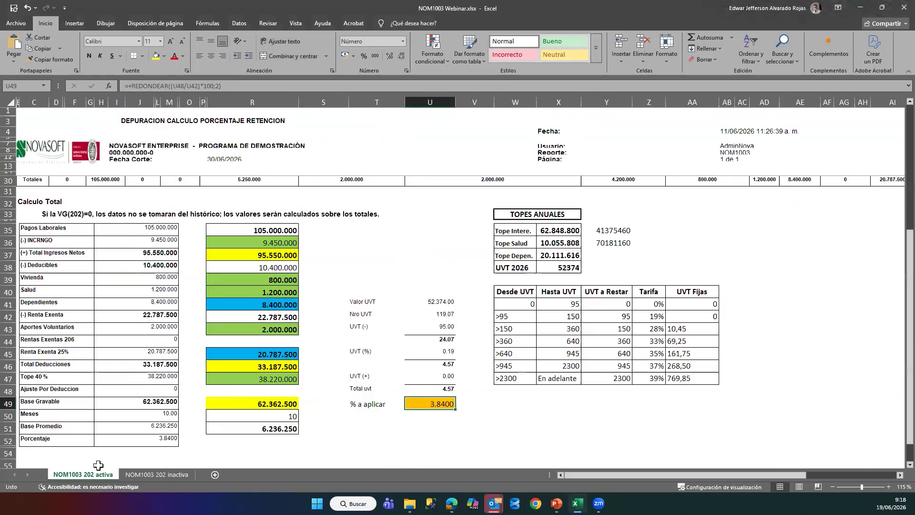
pyautogui.scroll(-1, 190, 389)
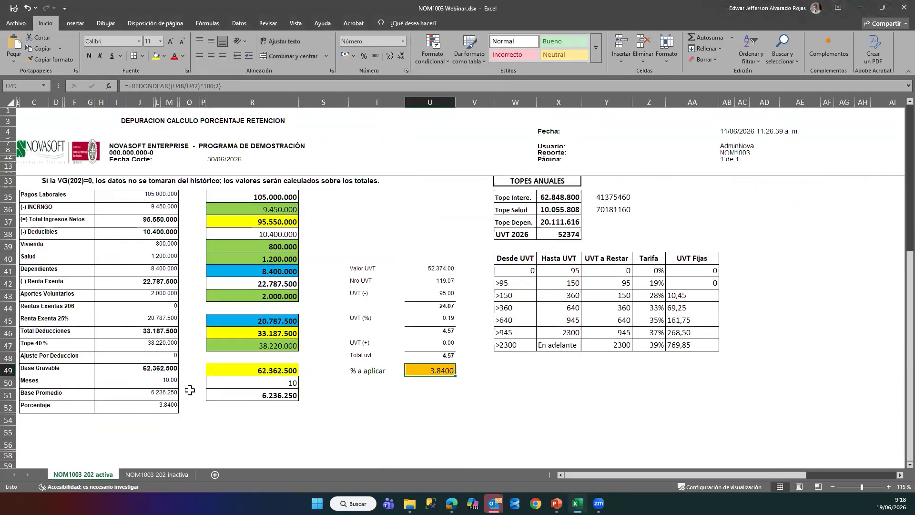
pyautogui.click(152, 408)
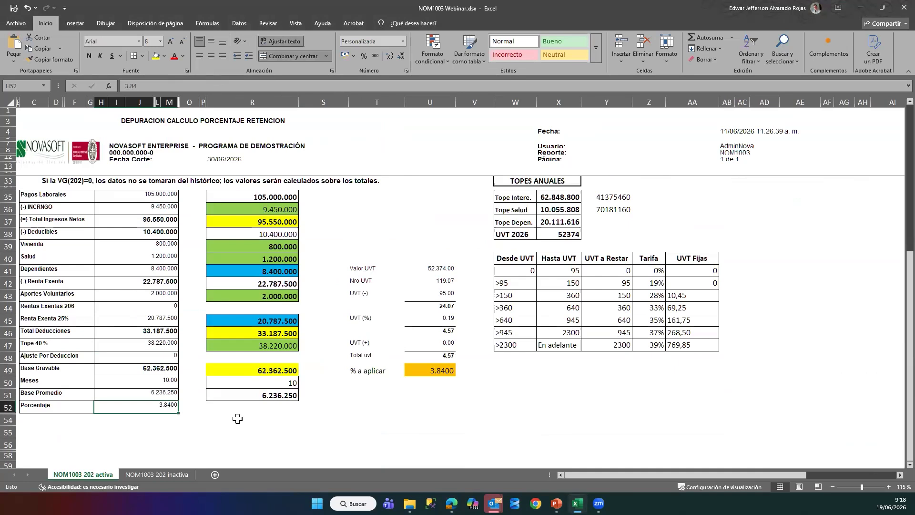
pyautogui.hotkey('alt', 'Tab')
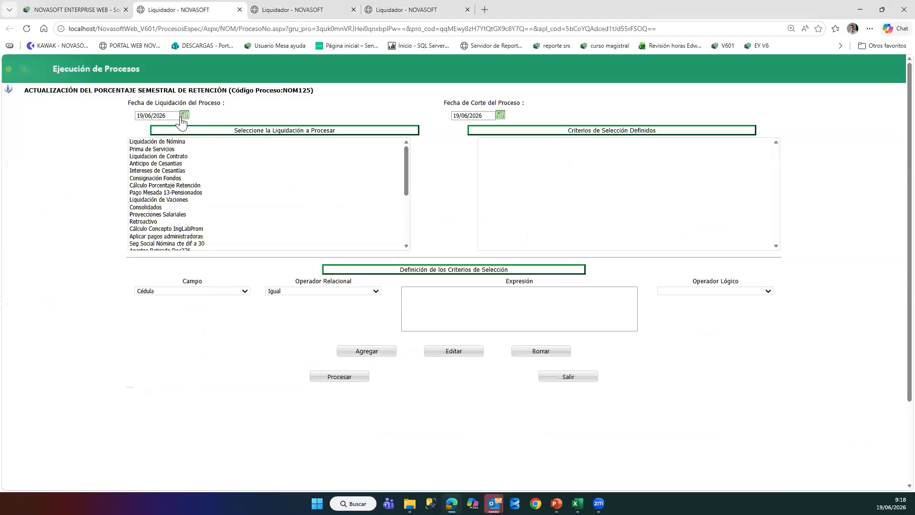
# Set the liquidation date to 31/05/2026 and the cut-off date to 30/06/2026
pyautogui.click(183, 118)
pyautogui.click(229, 157)
pyautogui.click(499, 118)
pyautogui.click(482, 208)
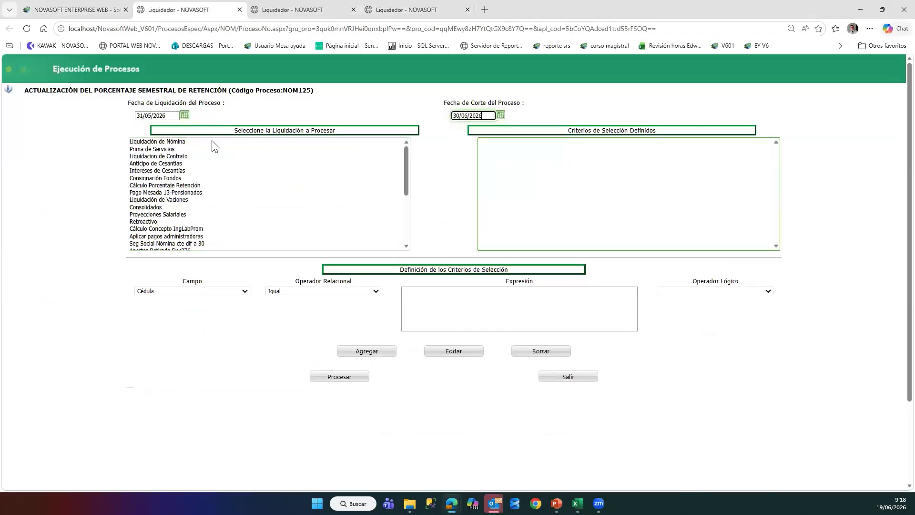
# Choose Cálculo Porcentaje Retención and add the employee code as a criterion, then run and close the results
pyautogui.click(160, 186)
pyautogui.click(413, 310)
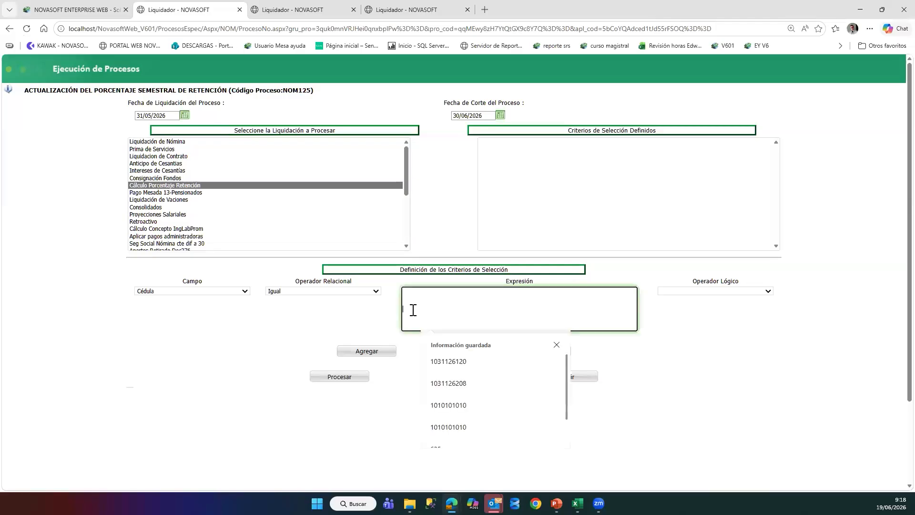
pyautogui.write('11000999')
pyautogui.click(373, 349)
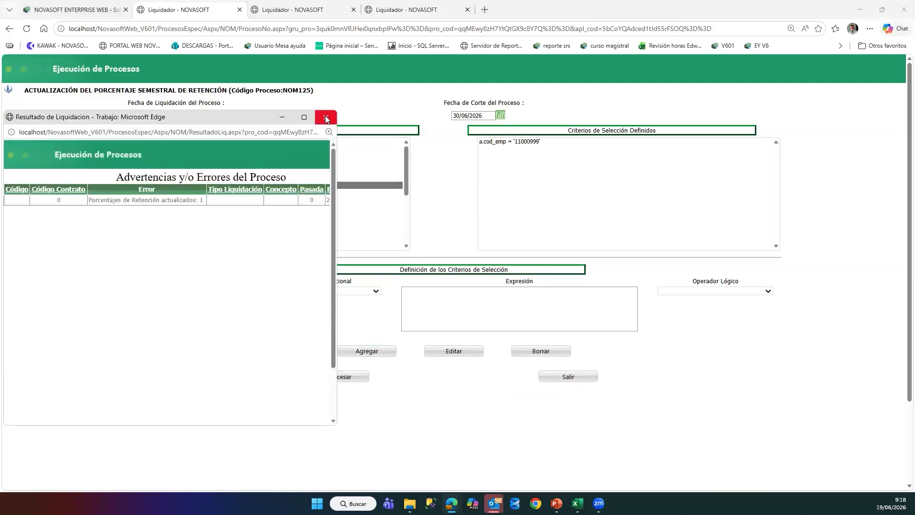
pyautogui.click(325, 115)
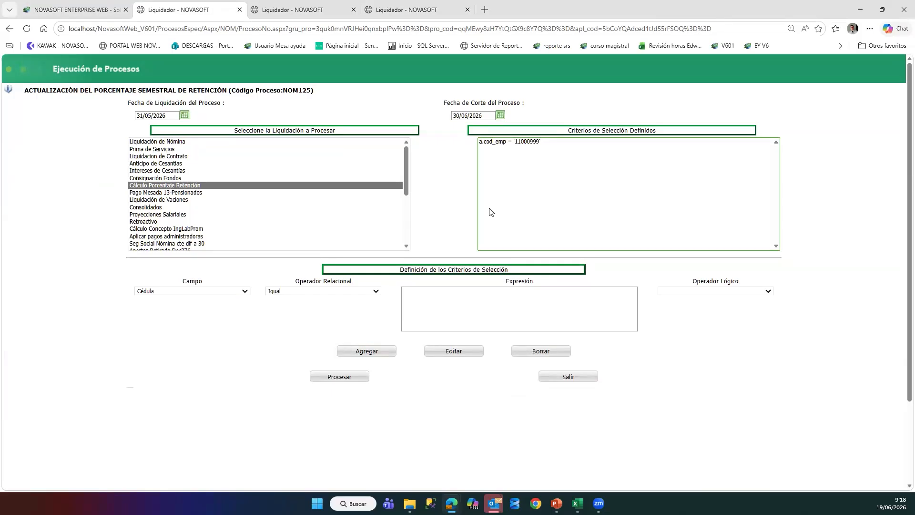
# Load the employee's record in Información Hoja de Vida - Salarial by entering their code
pyautogui.click(93, 8)
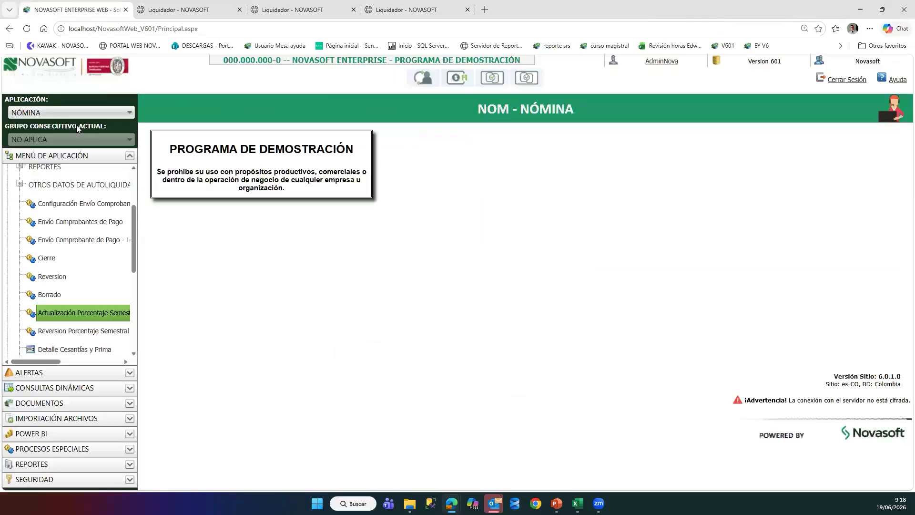
pyautogui.scroll(3, 52, 208)
pyautogui.click(8, 188)
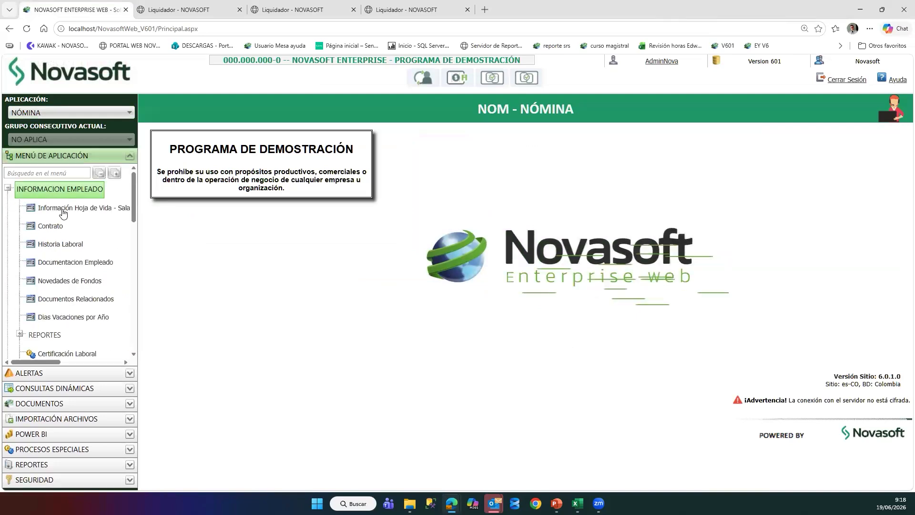
pyautogui.click(65, 212)
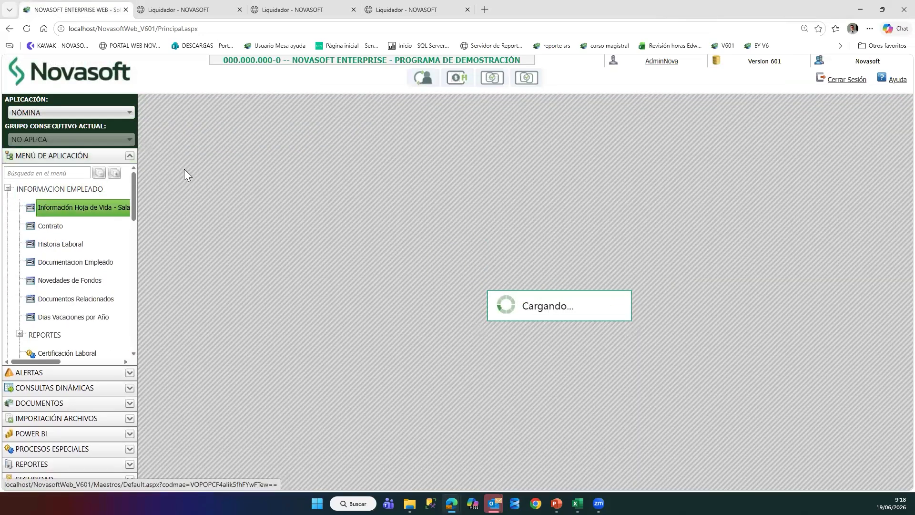
pyautogui.click(184, 166)
pyautogui.hotkey('ctrl', 'v')
pyautogui.press('Tab')
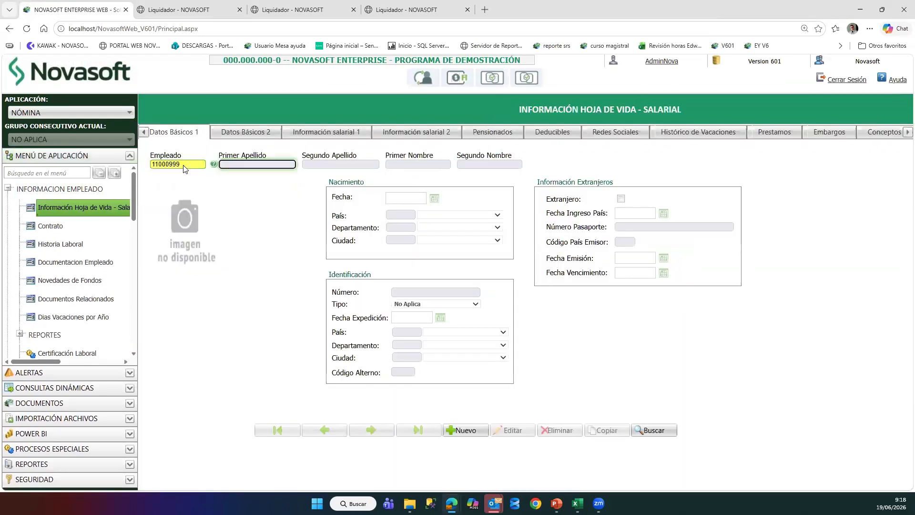
# Compare Modalidad 2 at 3,84% on Información salarial 2 against the workbook
pyautogui.click(409, 133)
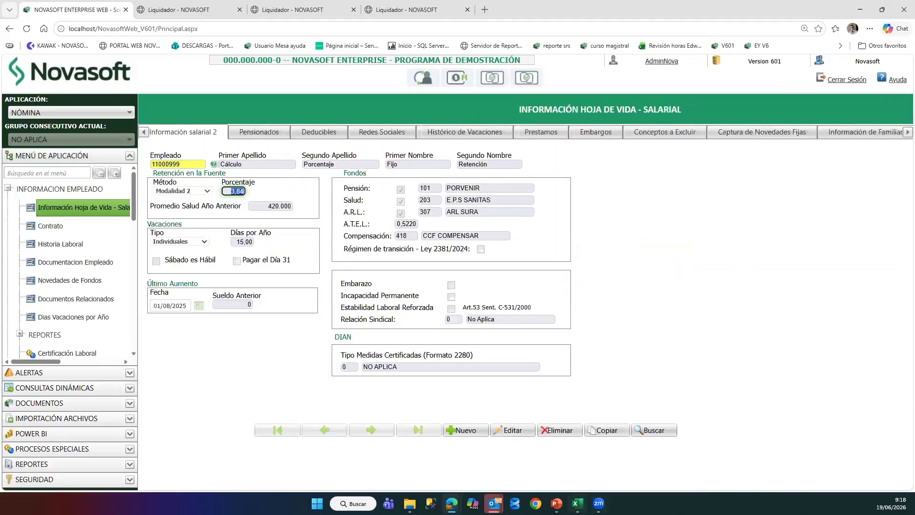
pyautogui.click(577, 503)
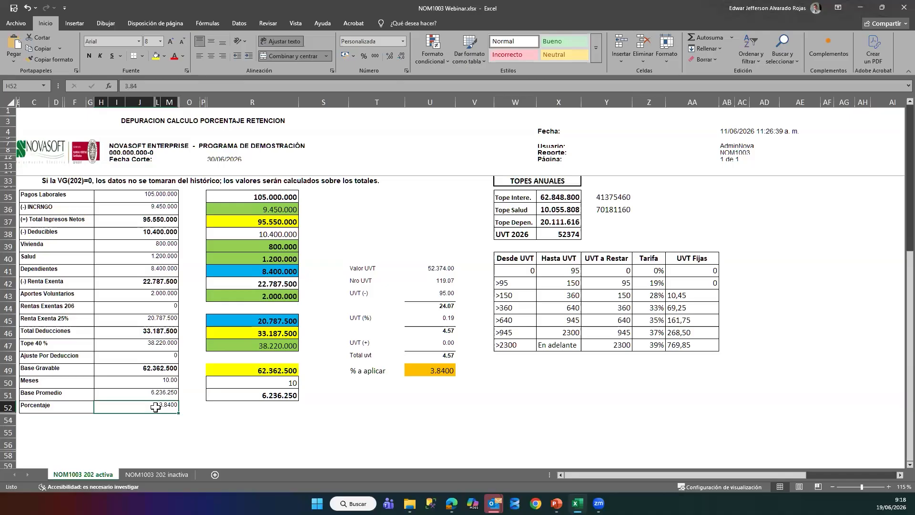
pyautogui.hotkey('alt', 'Tab')
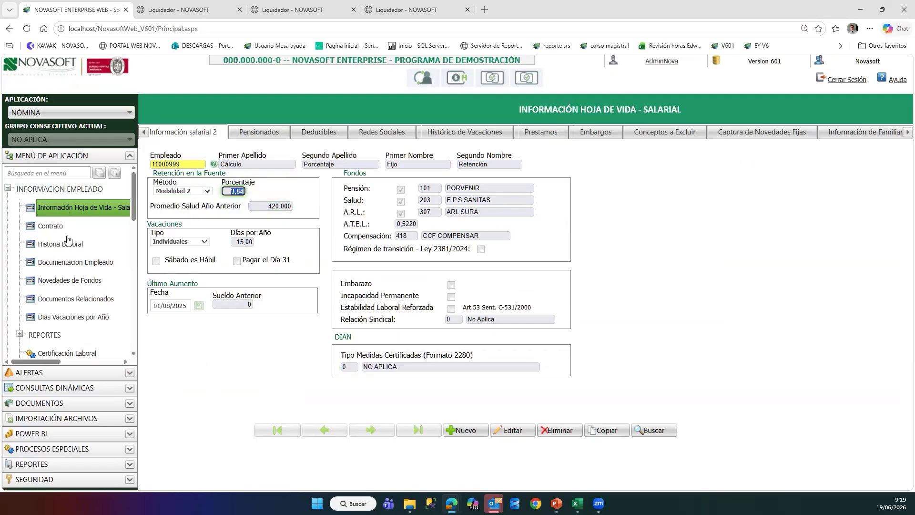
# Bring up the Reversión Porcentaje Semestral process NOM130
pyautogui.scroll(-5, 67, 241)
pyautogui.scroll(-3, 67, 241)
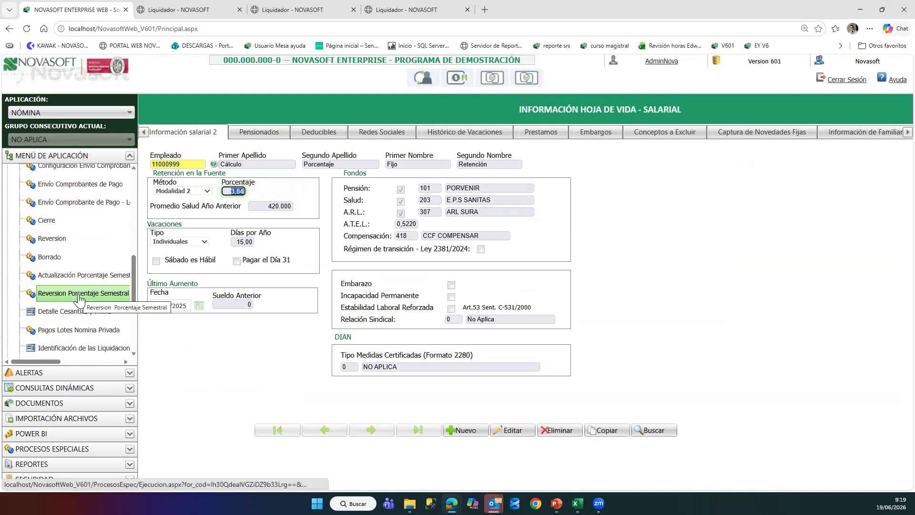
pyautogui.click(79, 297)
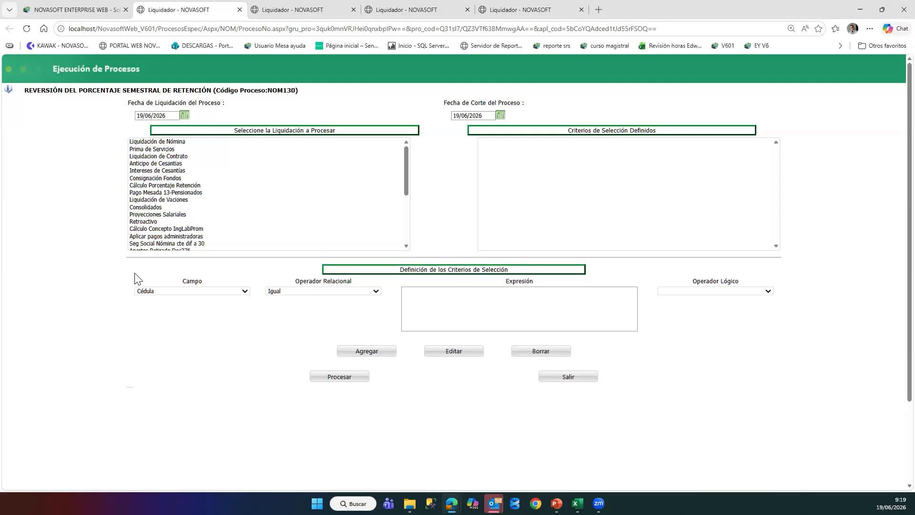
# Return to Información Hoja de Vida - Salarial and load the demo employee by their code
pyautogui.click(65, 10)
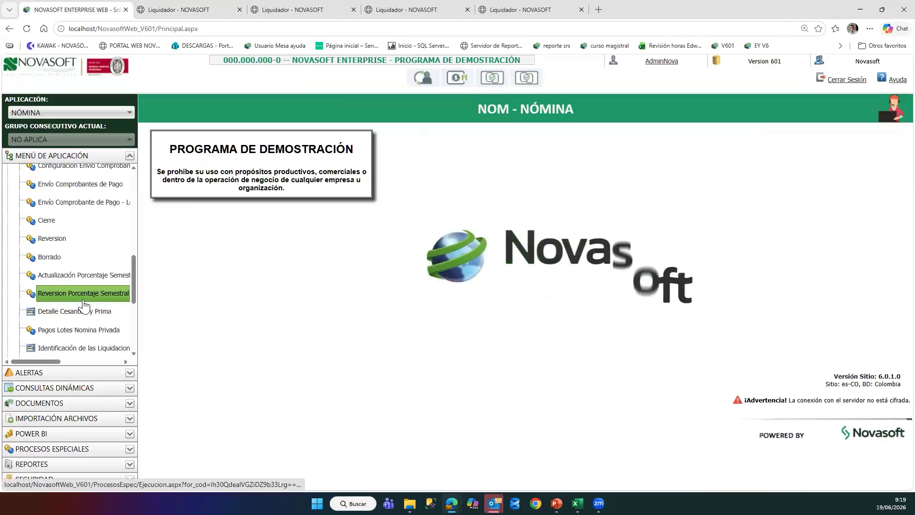
pyautogui.scroll(15, 87, 308)
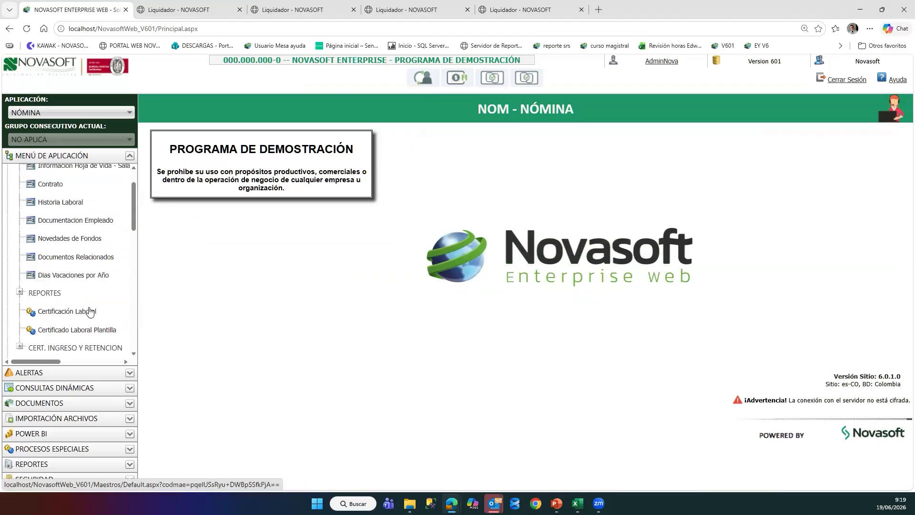
pyautogui.click(84, 209)
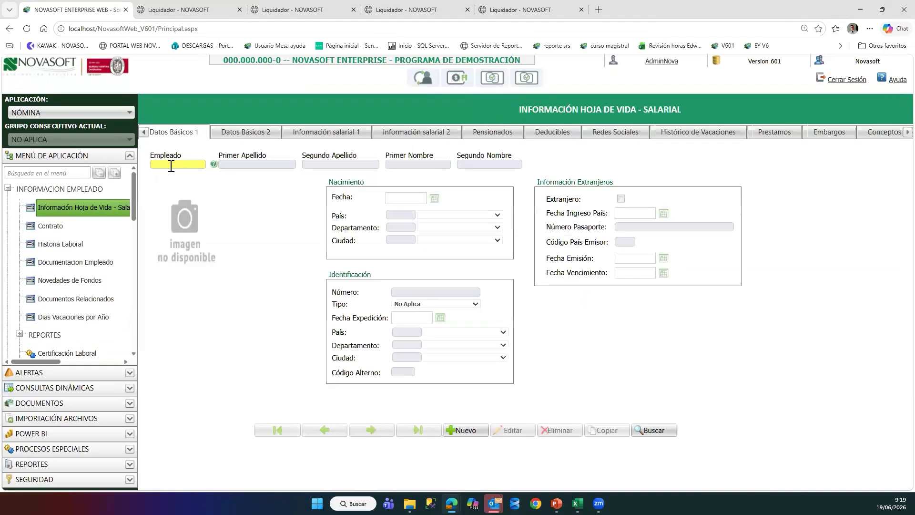
pyautogui.click(170, 165)
pyautogui.write('11000999')
pyautogui.press('Tab')
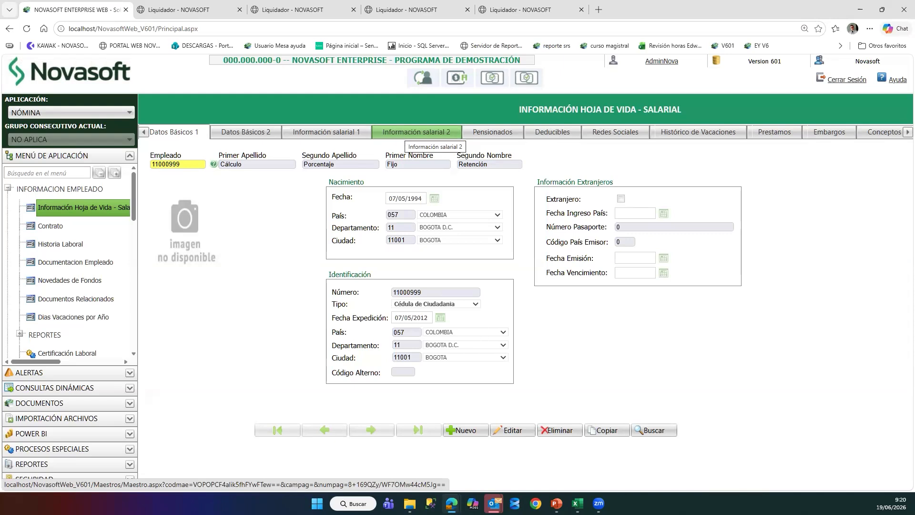
# Show the webinar presentation's Reportes de validación slide listing NOM1005, NOM1003 and NOM504
pyautogui.moveTo(556, 503)
pyautogui.click(551, 464)
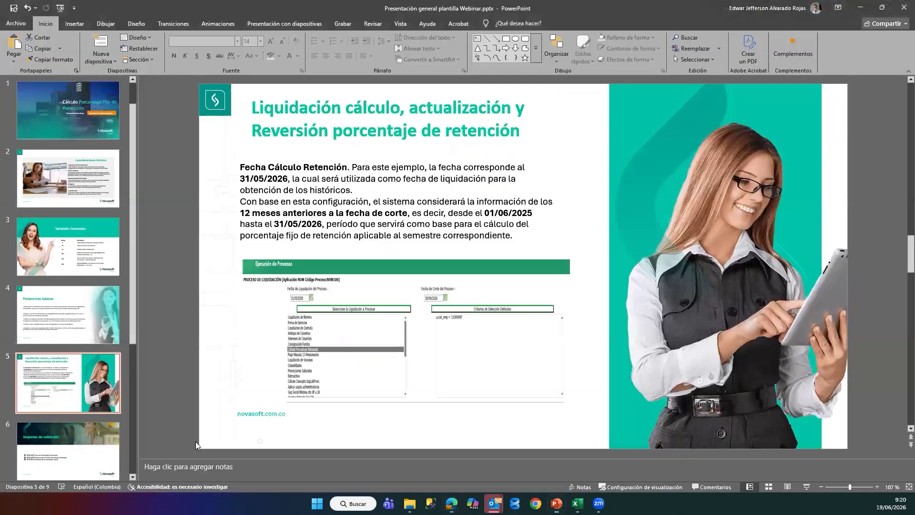
pyautogui.click(97, 433)
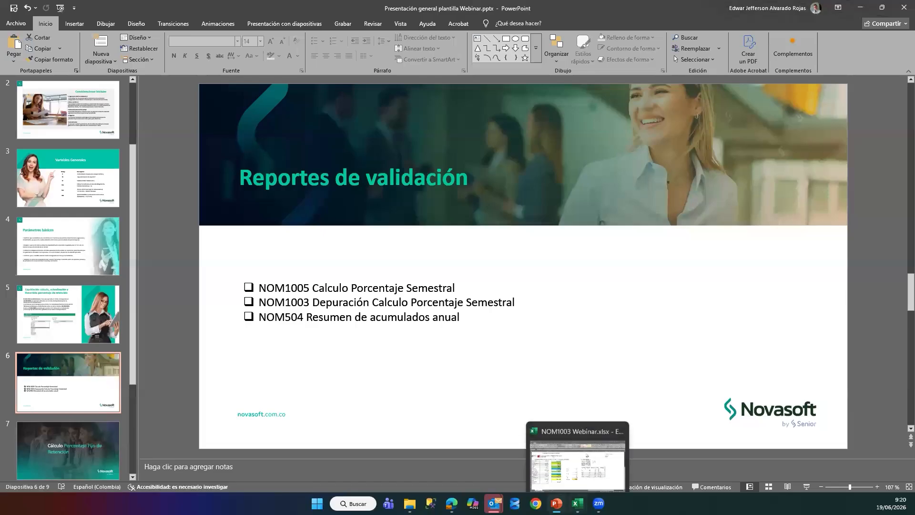
# Flip between the NOM1003 Webinar workbook and the validation reports slide
pyautogui.click(531, 439)
pyautogui.scroll(5, 286, 302)
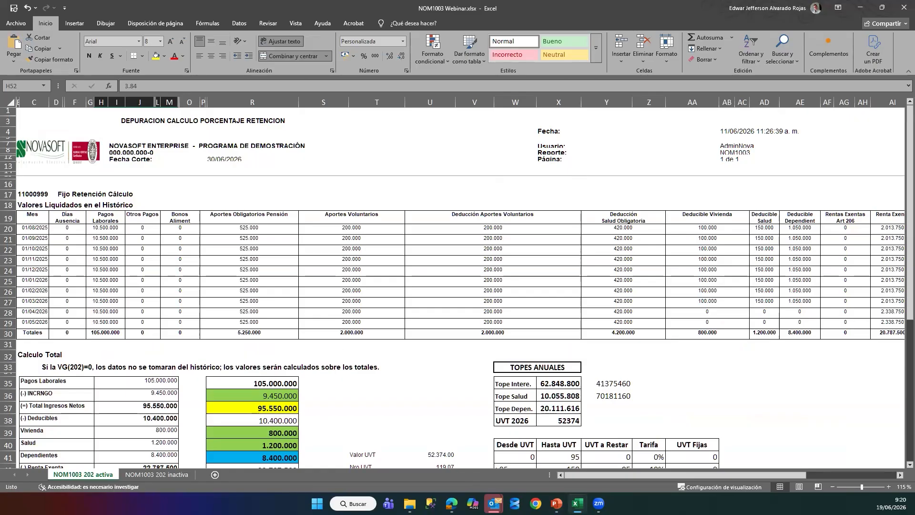
pyautogui.moveTo(451, 504)
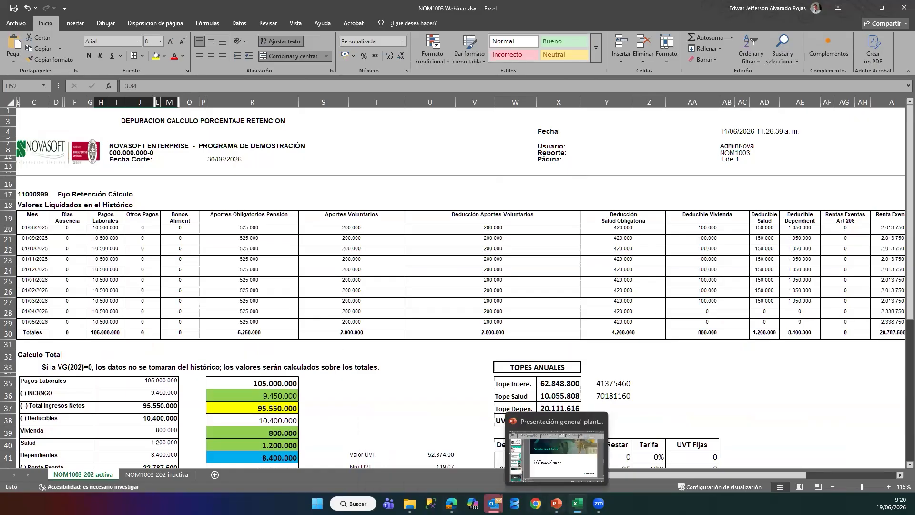
pyautogui.click(556, 503)
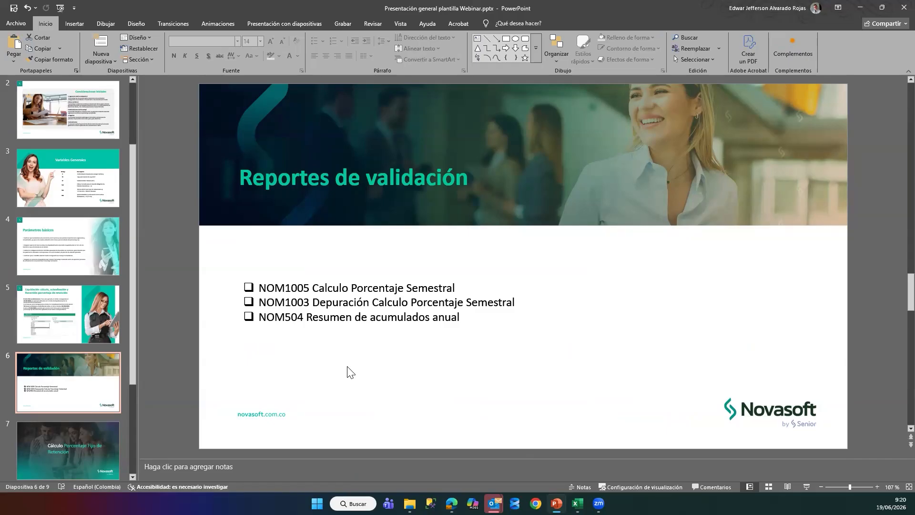
pyautogui.click(577, 503)
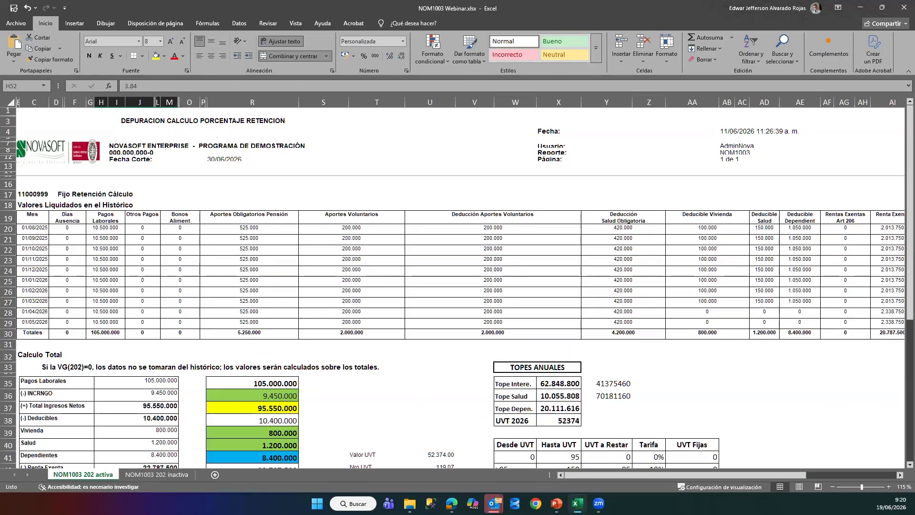
pyautogui.click(556, 504)
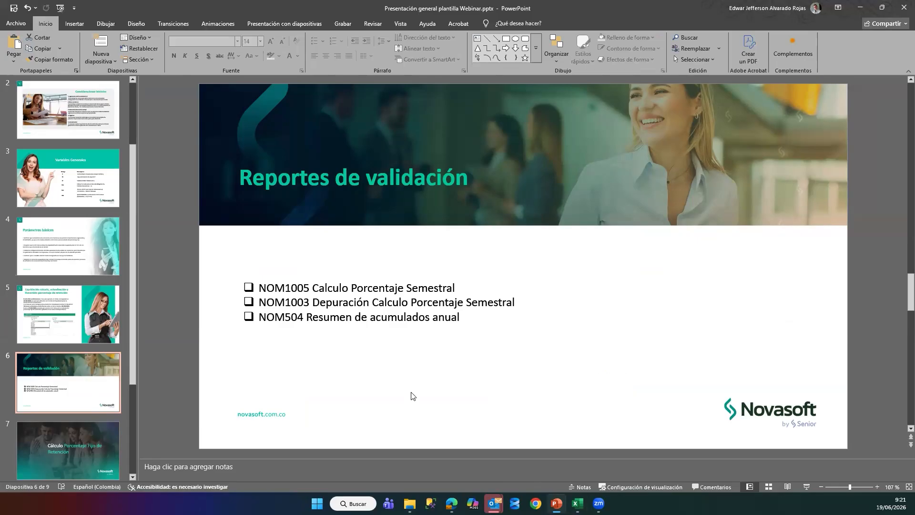
# Show slide 7, then check the months value in cell R50 of the NOM1003 workbook
pyautogui.click(88, 443)
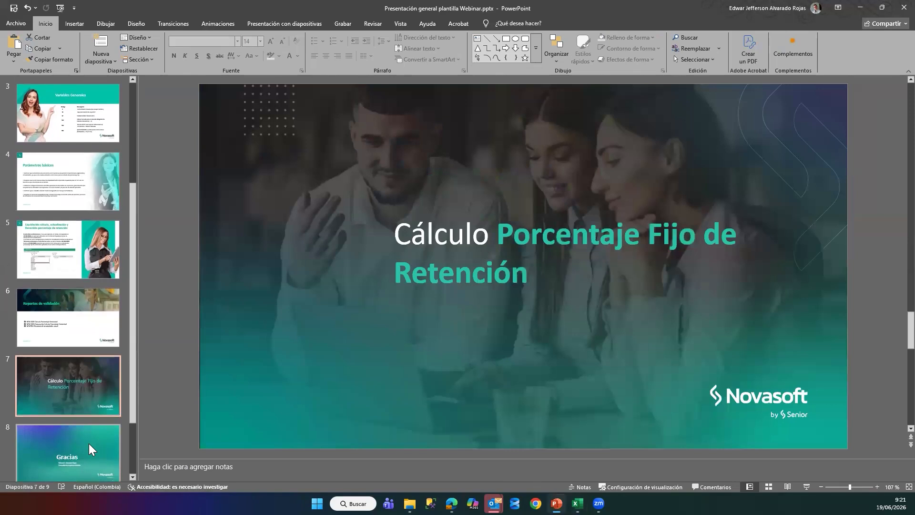
pyautogui.hotkey('alt', 'Tab')
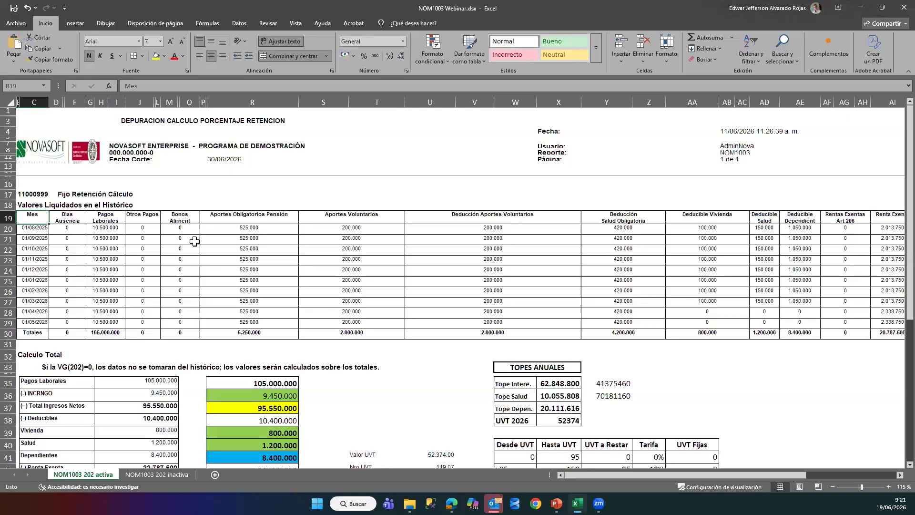
pyautogui.scroll(-2, 221, 268)
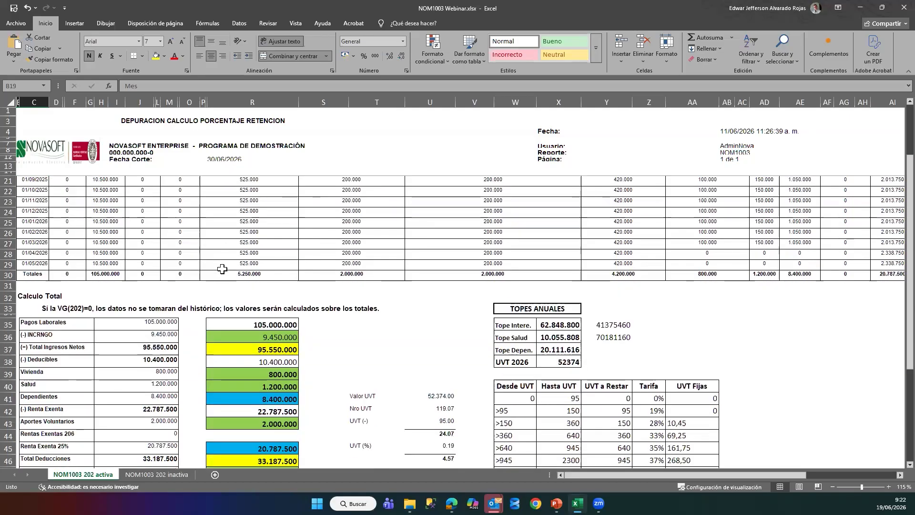
pyautogui.keyDown('ctrl'); pyautogui.scroll(-1, 222, 268); pyautogui.keyUp('ctrl')
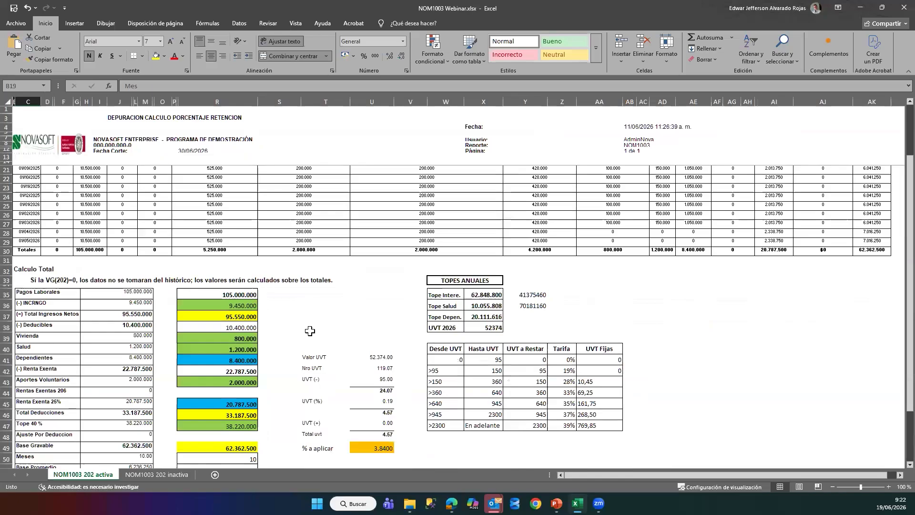
pyautogui.scroll(2, 213, 332)
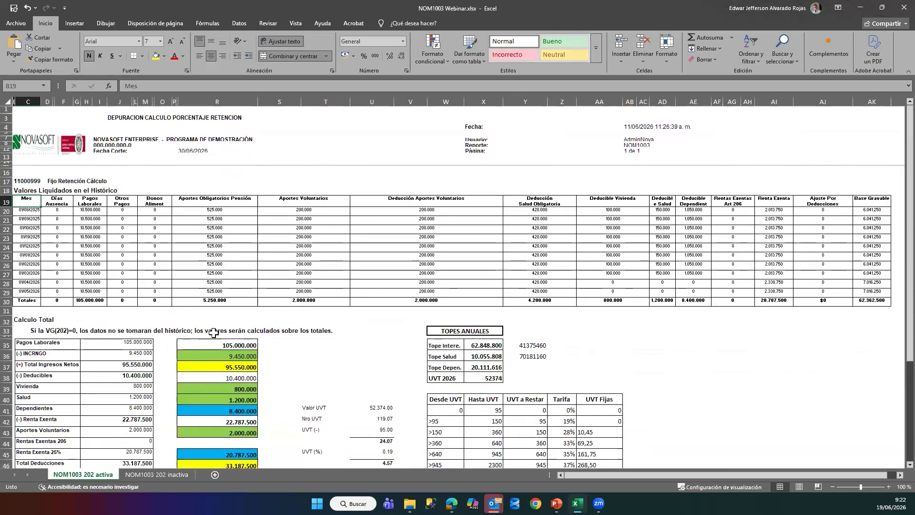
pyautogui.scroll(-4, 188, 332)
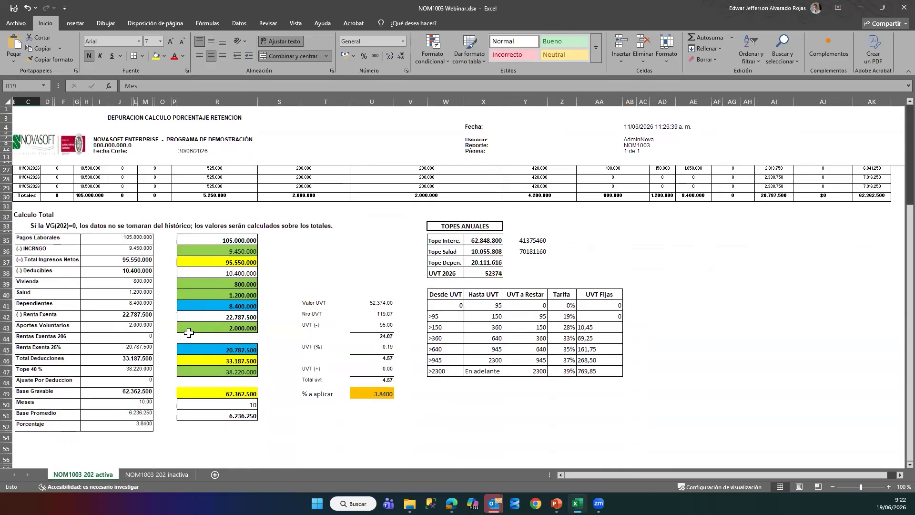
pyautogui.click(205, 405)
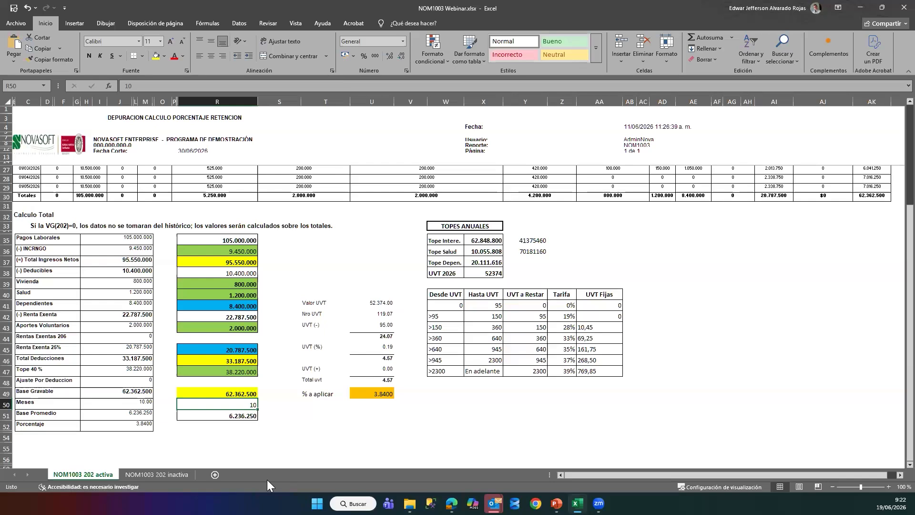
# Select the ten monthly dates B20:B29 in the Mes column
pyautogui.scroll(2, 187, 359)
pyautogui.scroll(1, 187, 360)
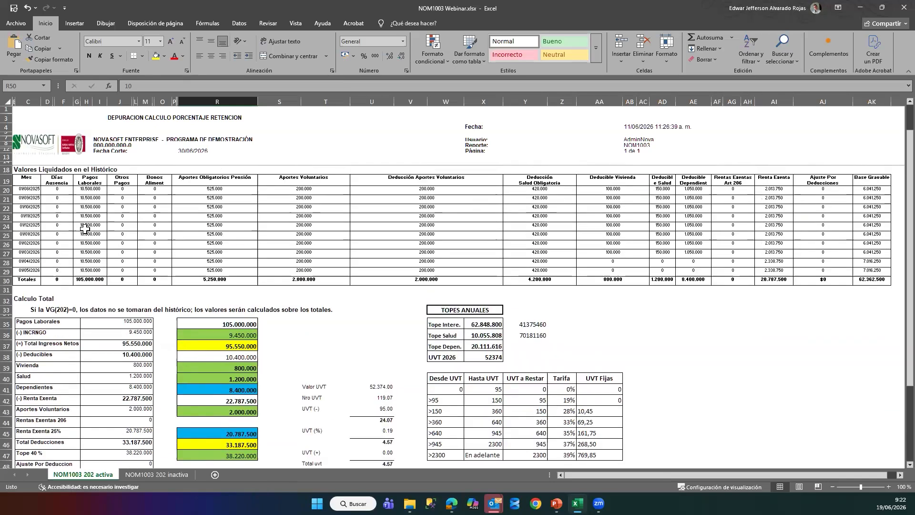
pyautogui.moveTo(26, 192); pyautogui.dragTo(29, 270)
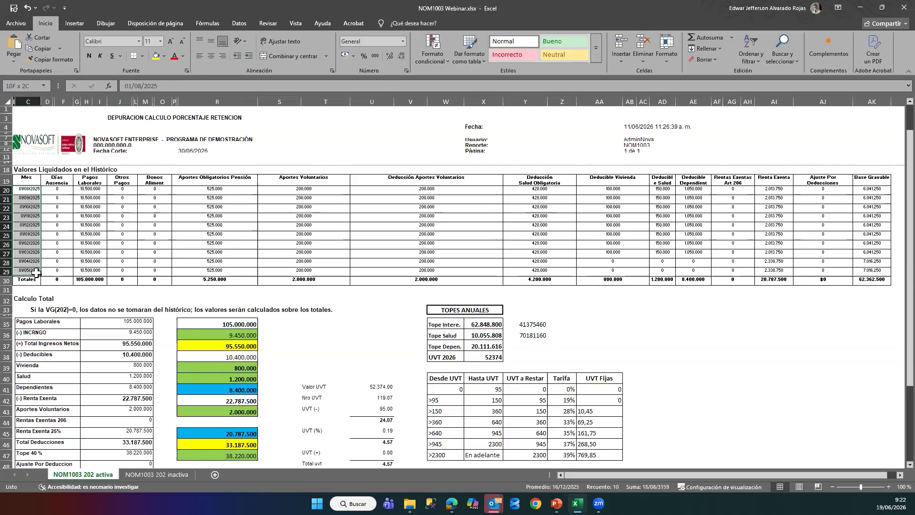
pyautogui.scroll(-2, 268, 286)
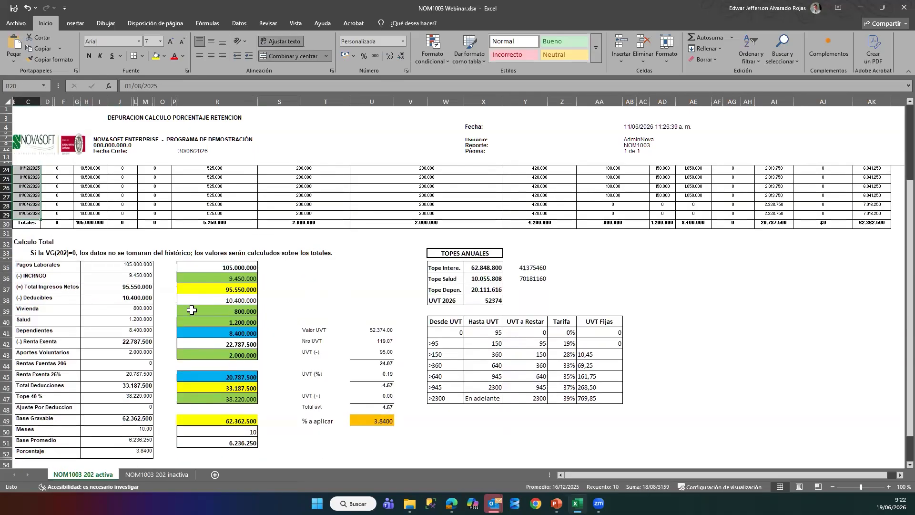
pyautogui.scroll(2, 162, 302)
# Fill Días Ausencia D20:D29 yellow, trying 1 absence day in D20 before restoring 0
pyautogui.moveTo(56, 190); pyautogui.dragTo(72, 272)
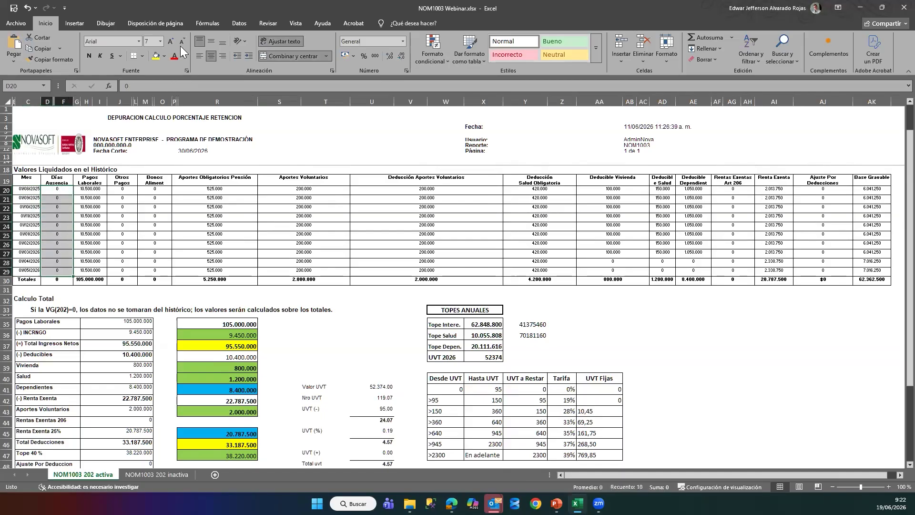
pyautogui.click(156, 56)
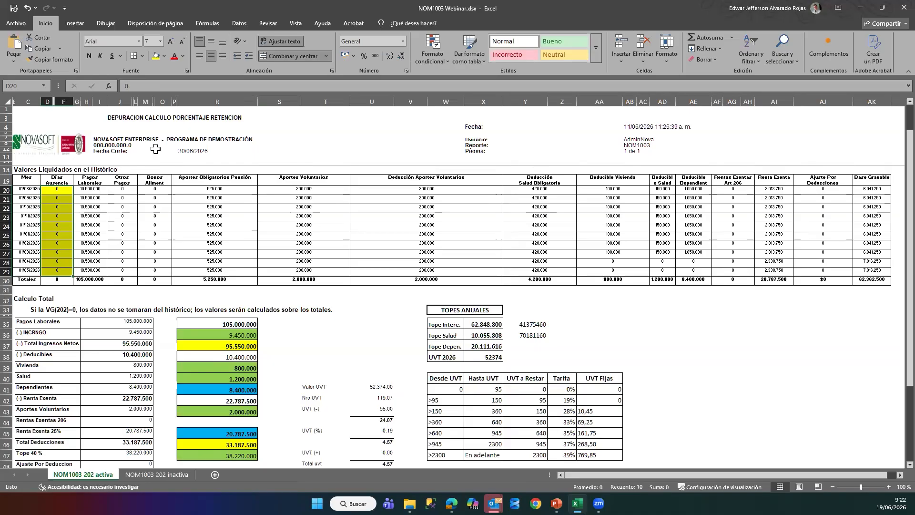
pyautogui.press('Down')
pyautogui.press('Up')
pyautogui.write('1')
pyautogui.press('Return')
pyautogui.press('Up')
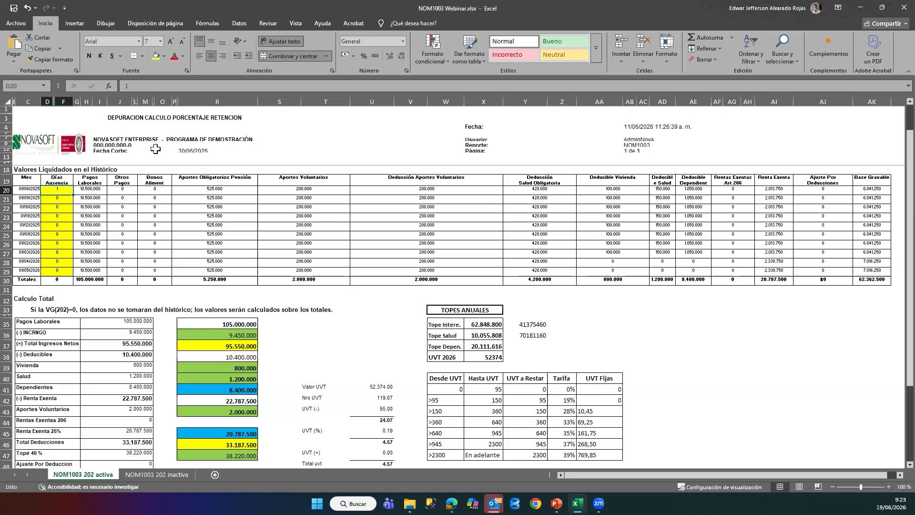
pyautogui.write('0')
pyautogui.press('Return')
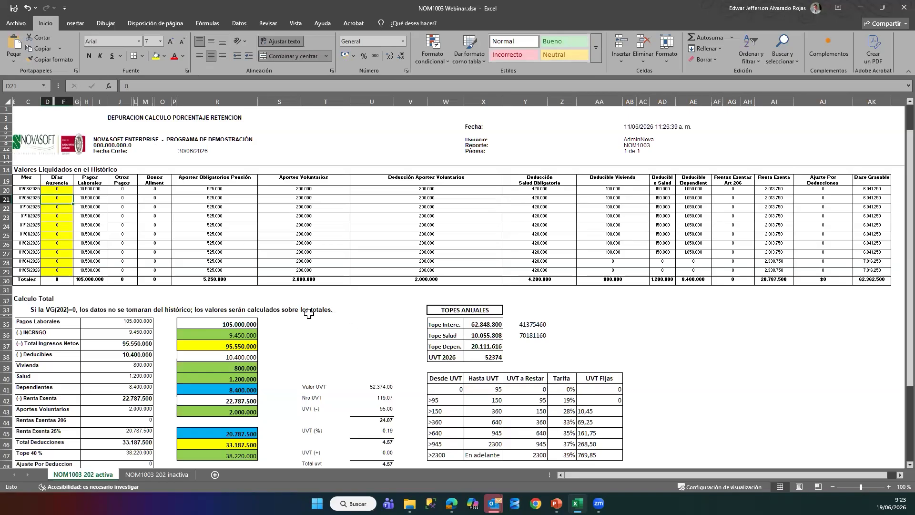
pyautogui.scroll(-1, 309, 313)
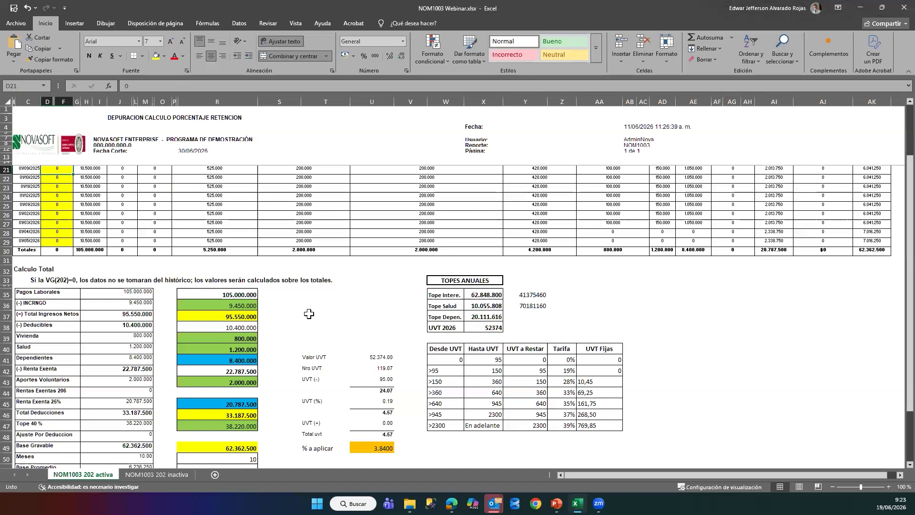
pyautogui.scroll(2, 308, 313)
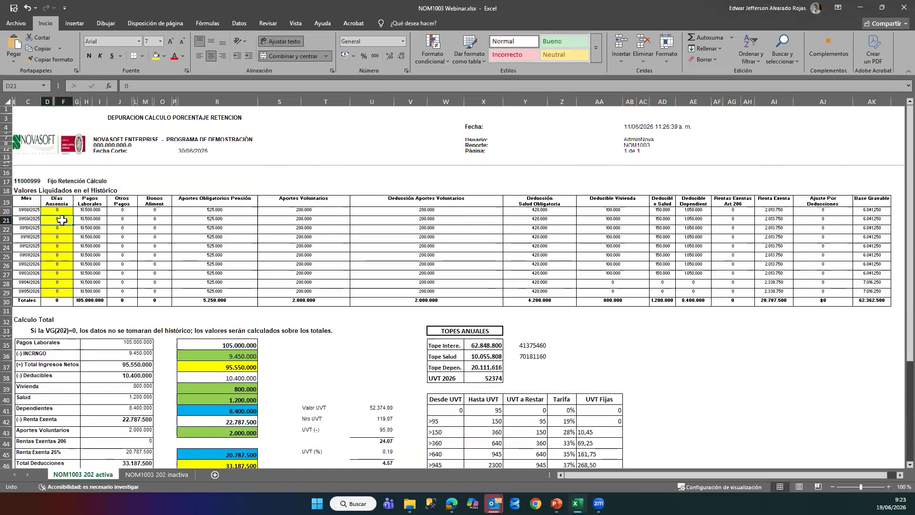
pyautogui.scroll(-4, 62, 220)
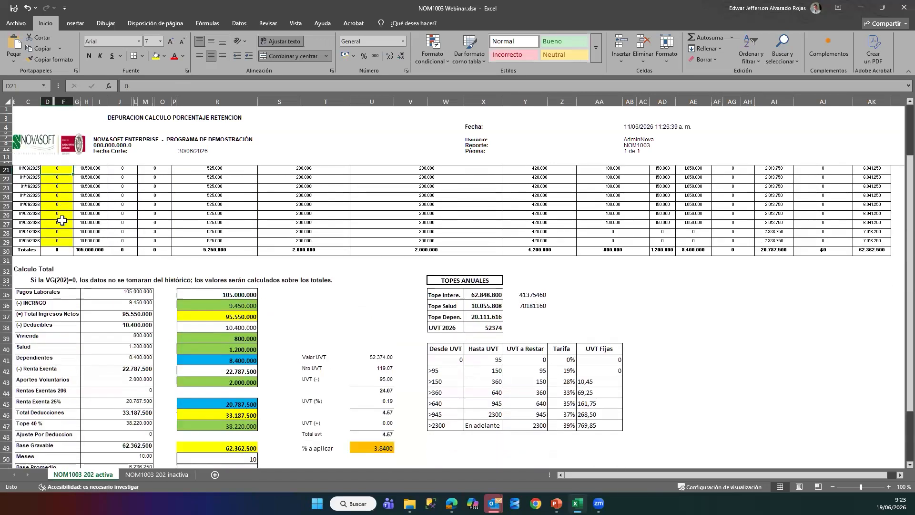
pyautogui.click(239, 404)
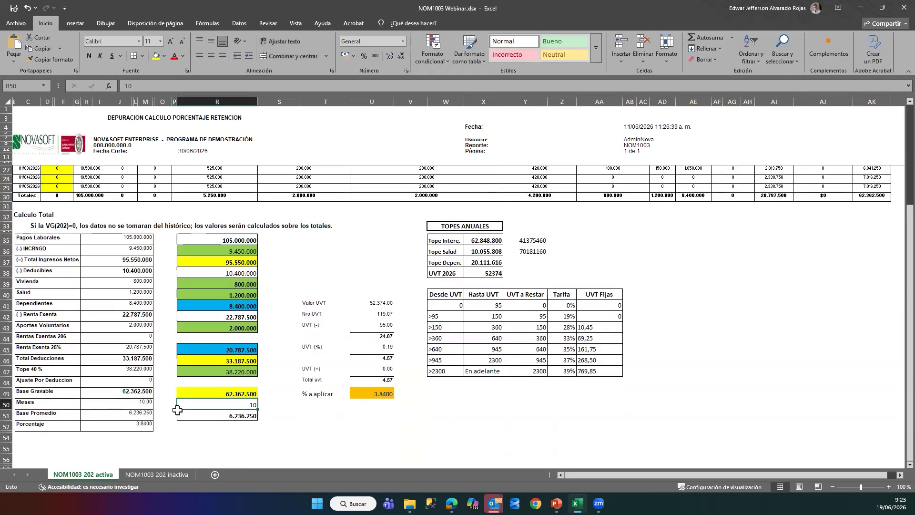
pyautogui.keyDown('ctrl'); pyautogui.click(143, 404); pyautogui.keyUp('ctrl')
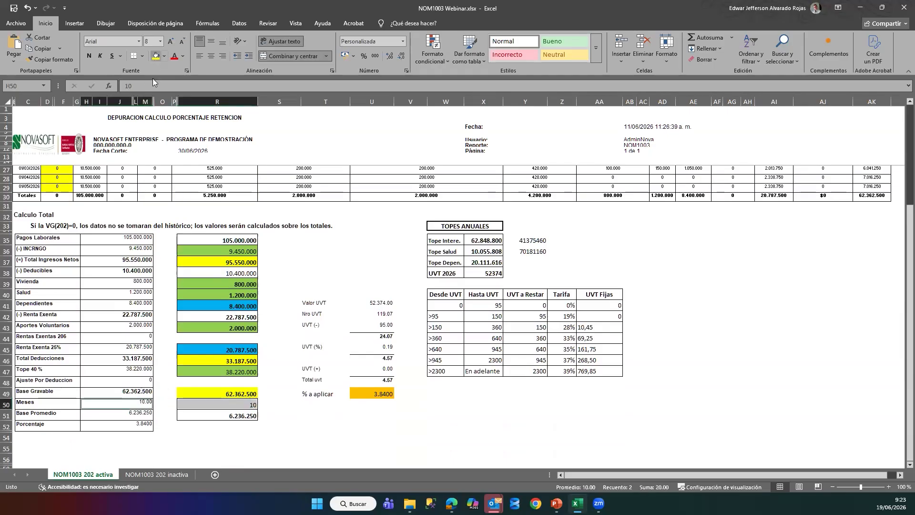
pyautogui.click(156, 56)
pyautogui.scroll(3, 114, 368)
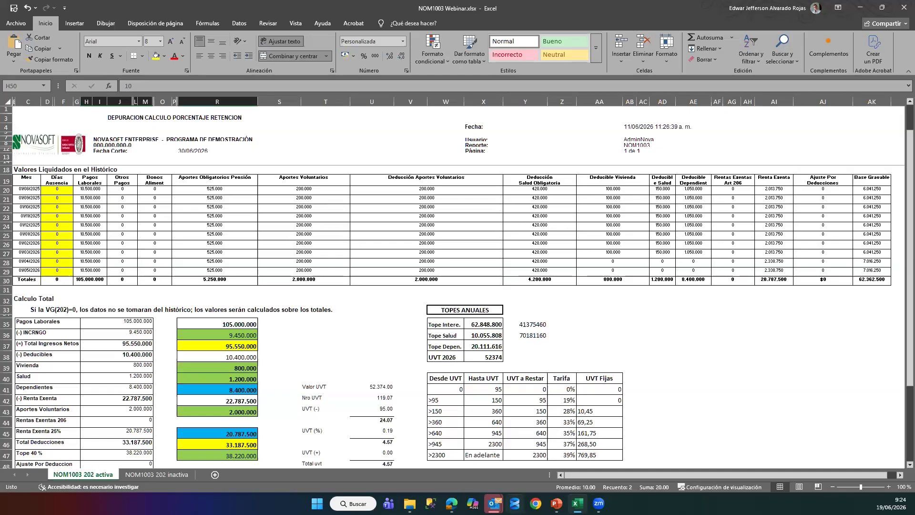
# Switch to the Novasoft browser window and reach Variables Generales through a 'varia' menu search
pyautogui.click(450, 503)
pyautogui.click(405, 457)
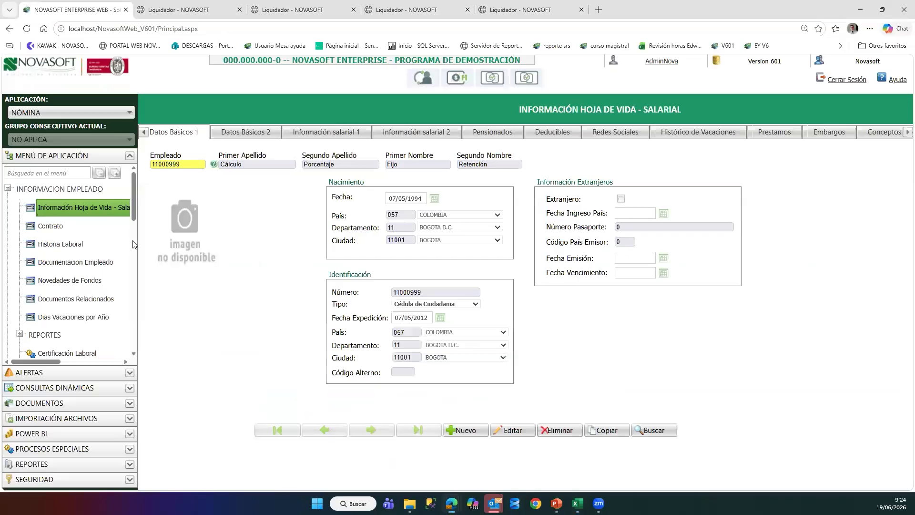
pyautogui.click(46, 172)
pyautogui.write('varia')
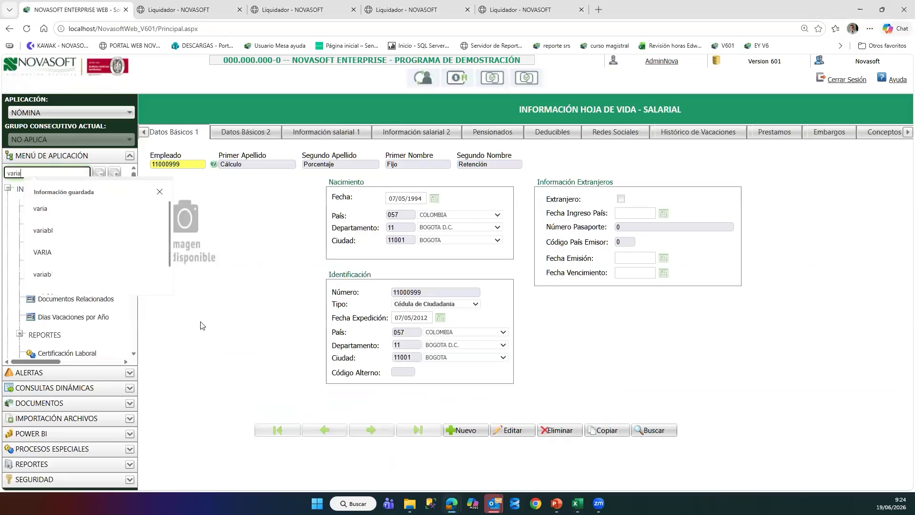
pyautogui.press('Return')
pyautogui.click(79, 225)
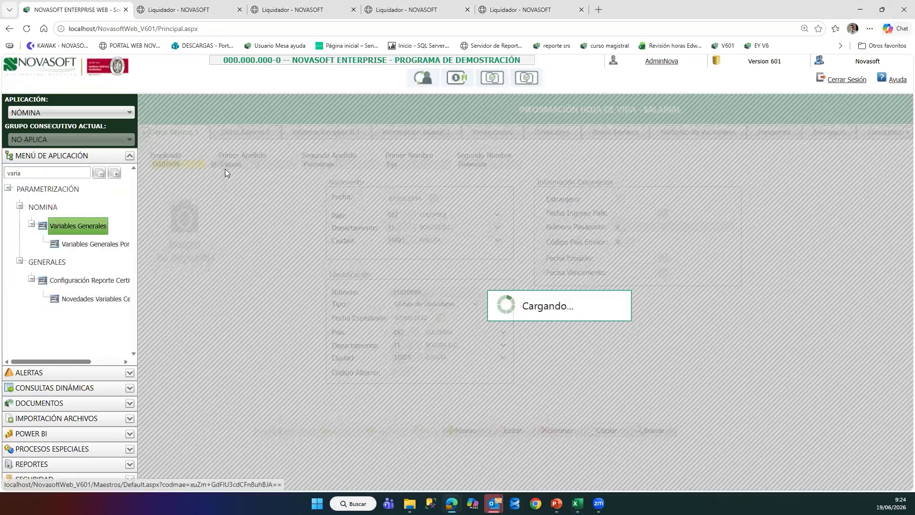
# Load general variable 202 and review its functional description, highlighting Deducibles y Renta Exenta
pyautogui.click(231, 163)
pyautogui.write('202')
pyautogui.press('Return')
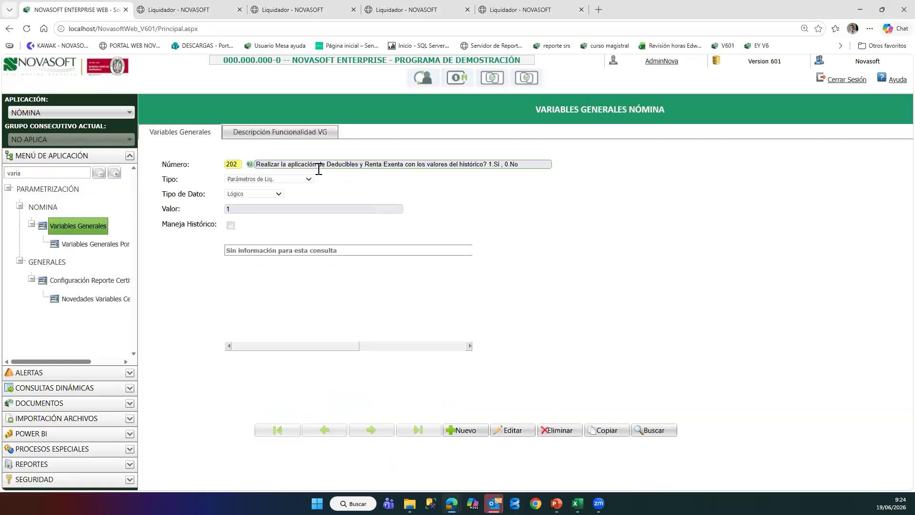
pyautogui.moveTo(328, 165); pyautogui.dragTo(406, 164)
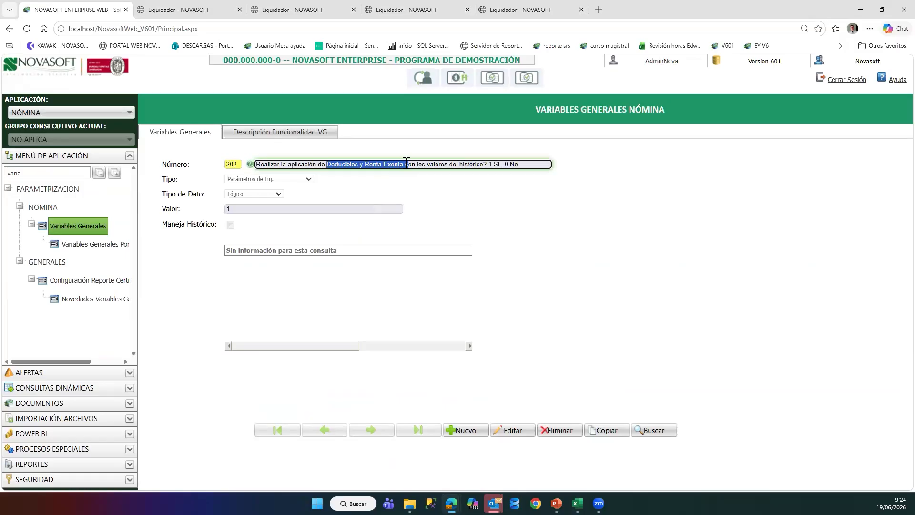
pyautogui.click(333, 136)
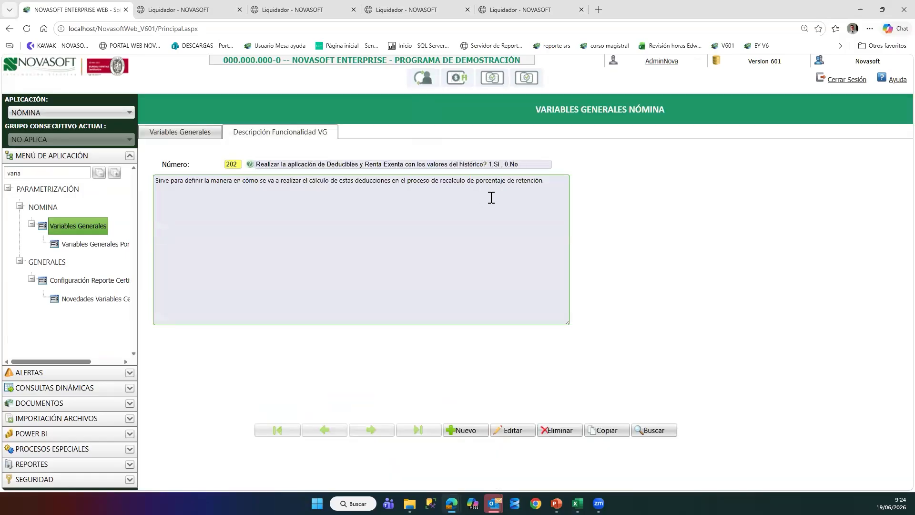
pyautogui.moveTo(151, 180); pyautogui.dragTo(366, 253)
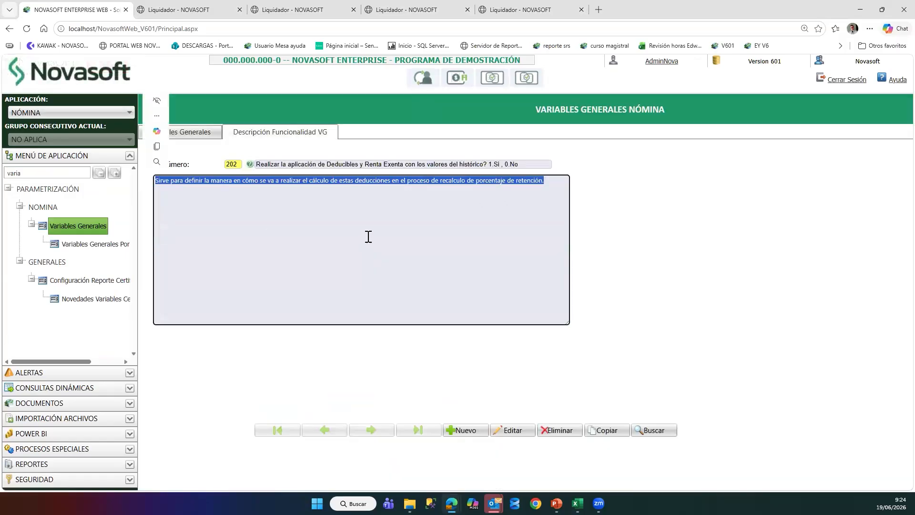
pyautogui.click(369, 237)
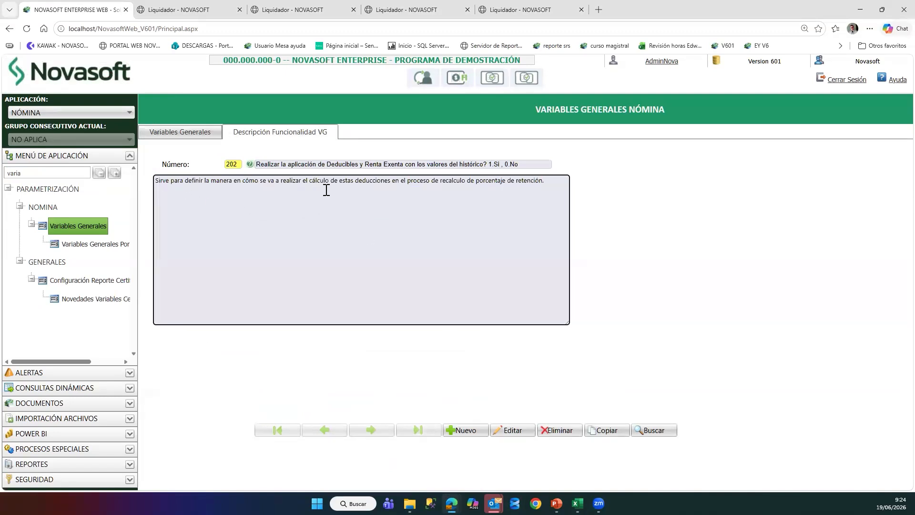
pyautogui.click(390, 164)
pyautogui.moveTo(327, 165); pyautogui.dragTo(403, 164)
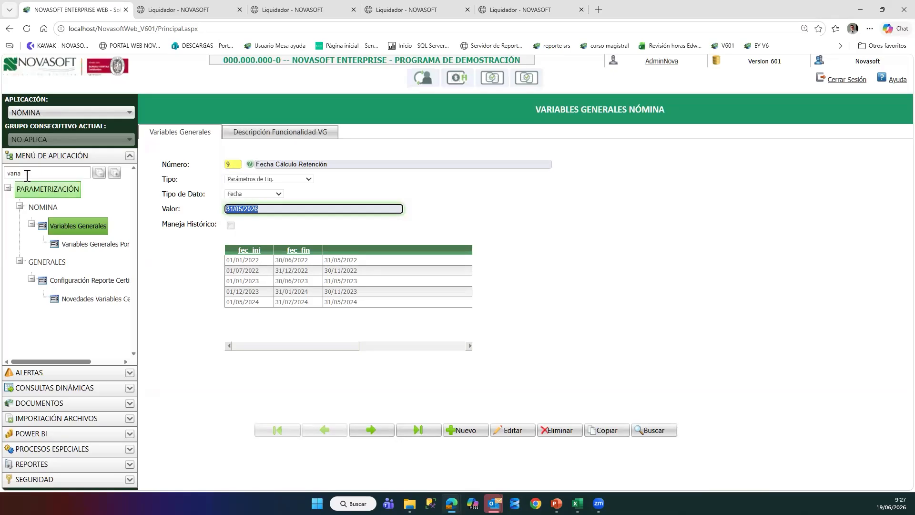
# Clear the 'varia' menu search and collapse the menu tree
pyautogui.click(27, 175)
pyautogui.doubleClick(28, 174)
pyautogui.press('BackSpace')
pyautogui.click(99, 174)
# Expand LIQUIDACION in the menu and launch Cierre de Liquidaciones (NOM105)
pyautogui.click(40, 226)
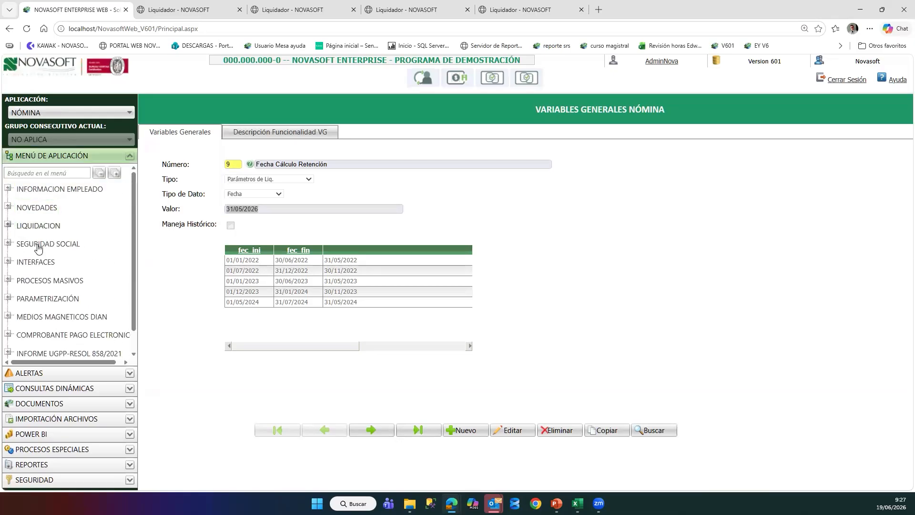
pyautogui.scroll(-1, 50, 311)
pyautogui.click(48, 307)
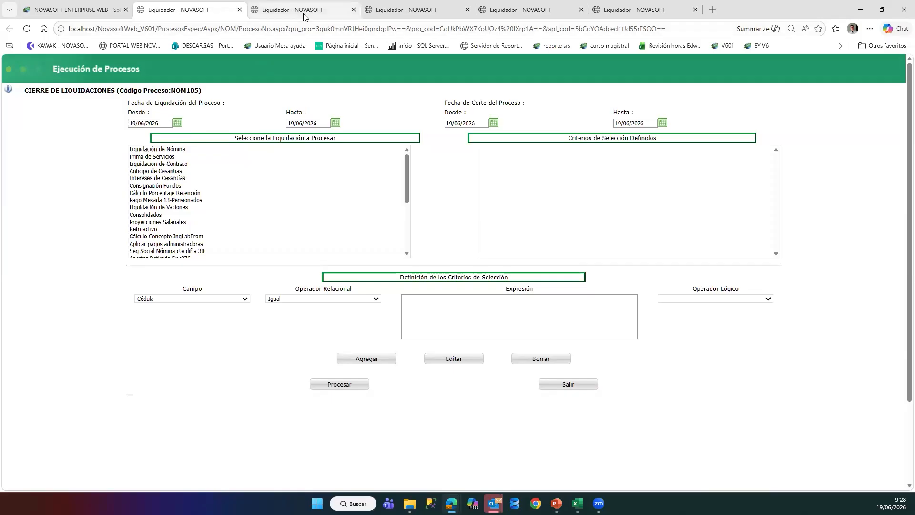
# Reach NOM100 Proceso de Liquidación from the saved bookmarks and bring up the Fecha de Corte calendar
pyautogui.moveTo(303, 15)
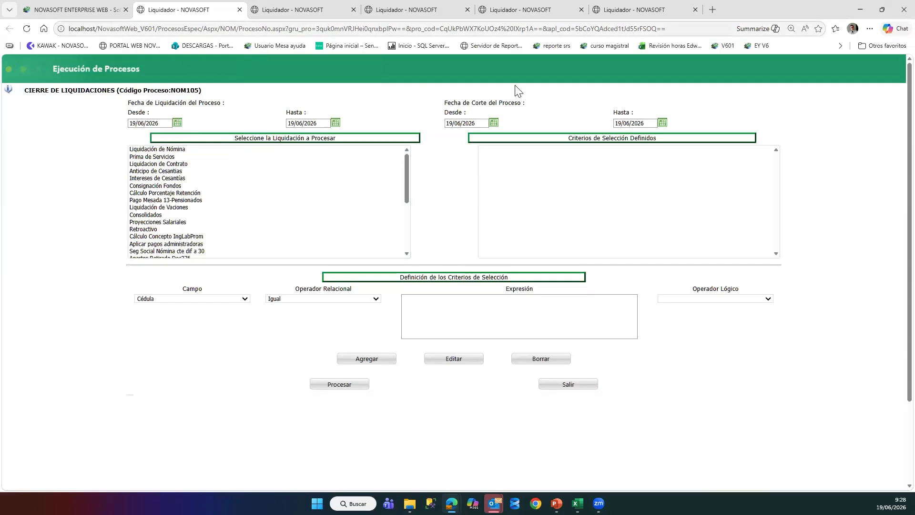
pyautogui.click(840, 45)
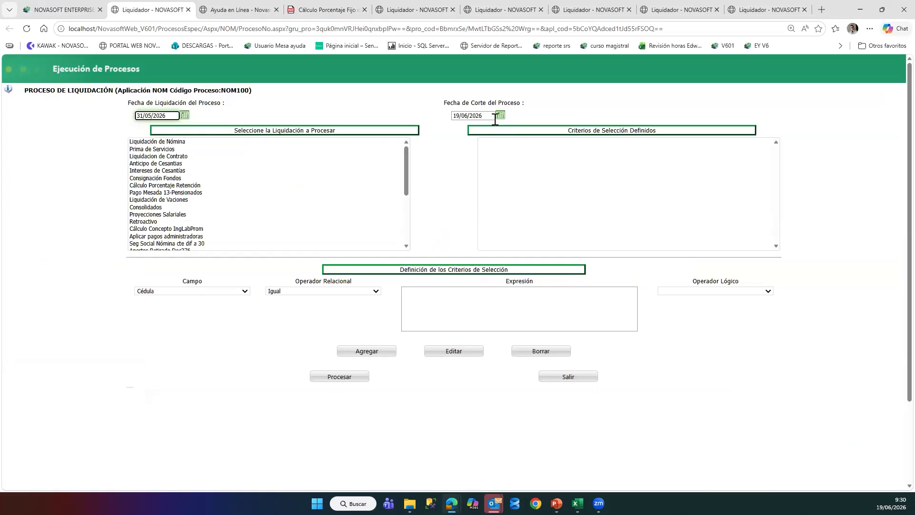
pyautogui.click(498, 117)
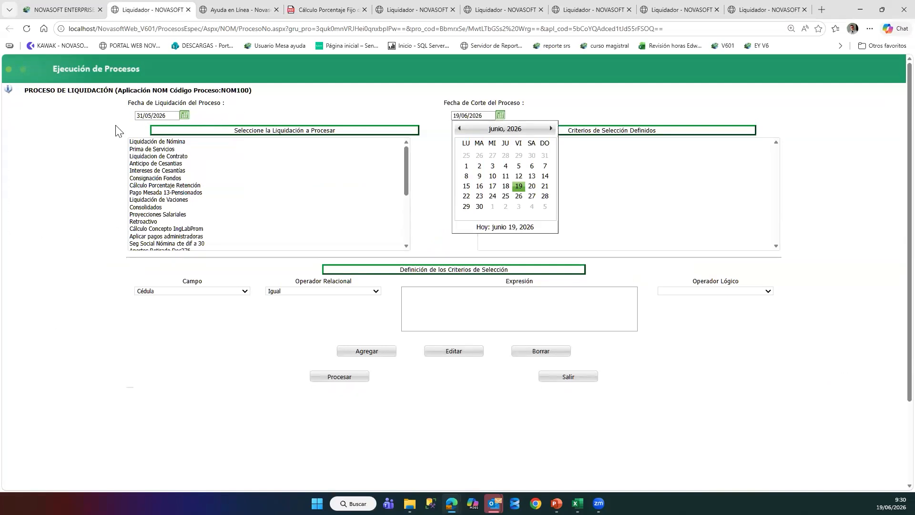
# Highlight the 31/05/2026 liquidation date on the NOM100 form, then deselect it
pyautogui.moveTo(168, 115); pyautogui.dragTo(110, 115)
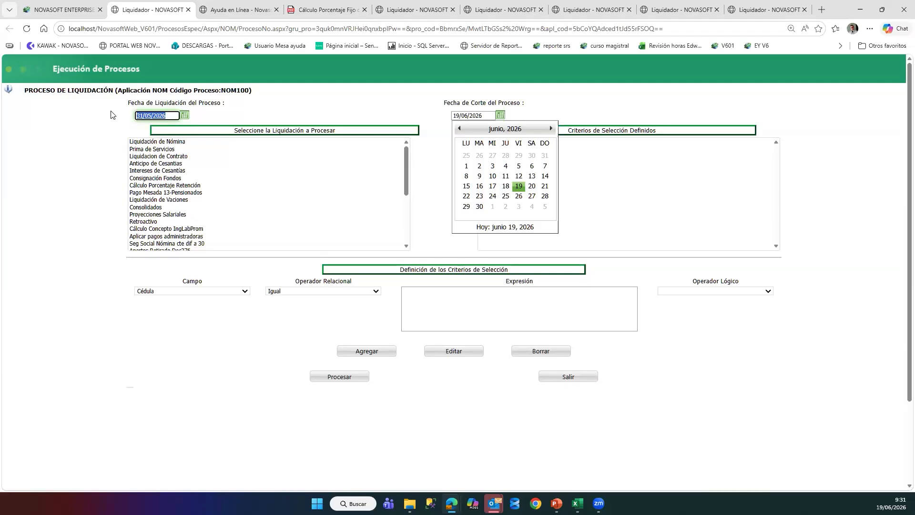
pyautogui.click(110, 111)
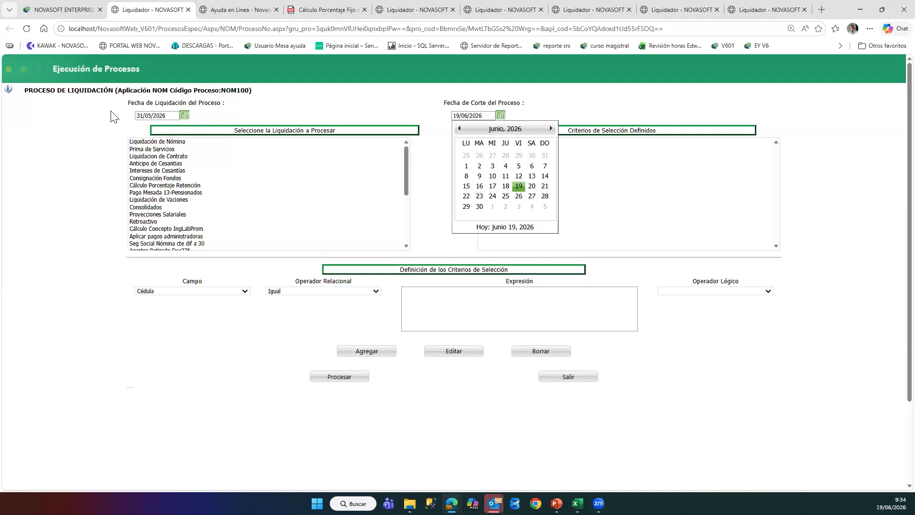
# Load the employee's Información Hoja de Vida - Salarial record and select its 3.84 Porcentaje value
pyautogui.click(60, 11)
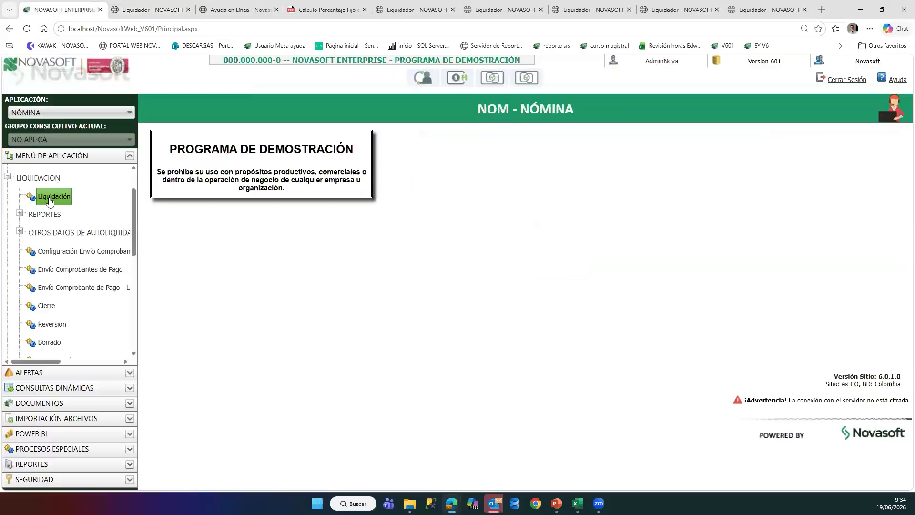
pyautogui.click(75, 208)
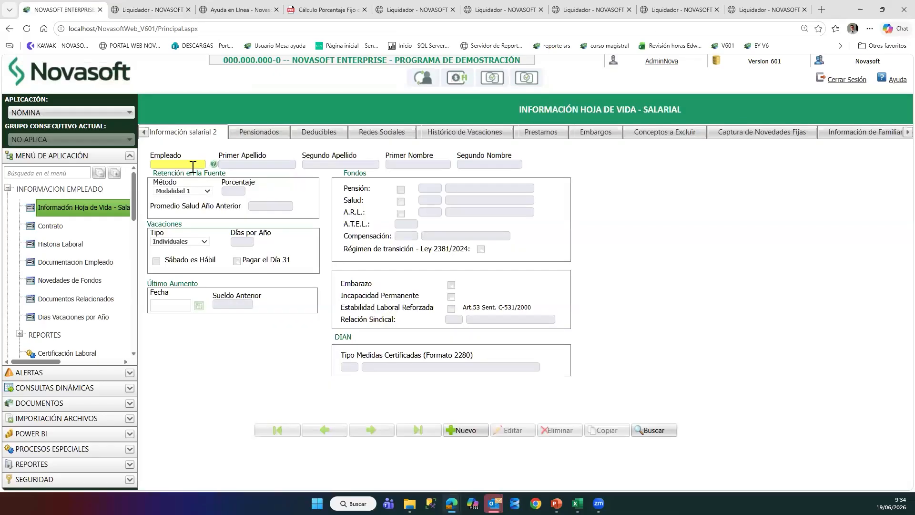
pyautogui.click(193, 165)
pyautogui.click(278, 360)
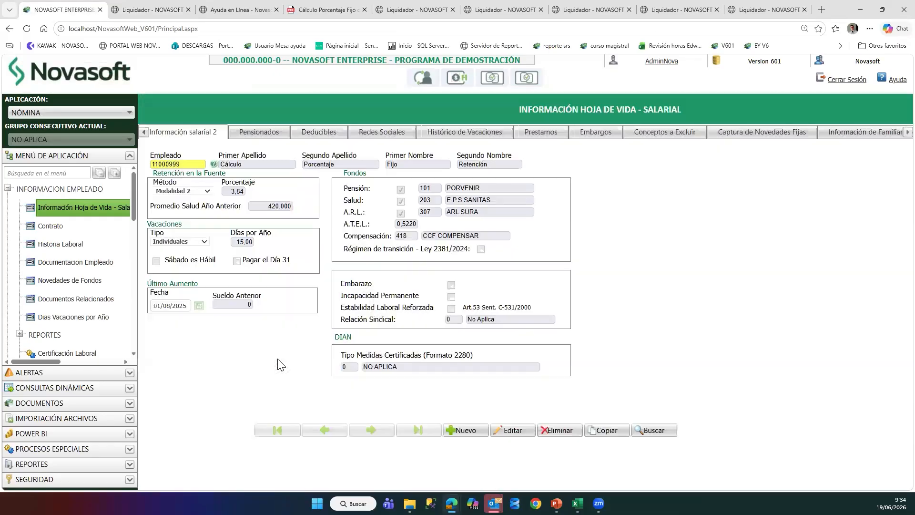
pyautogui.click(245, 191)
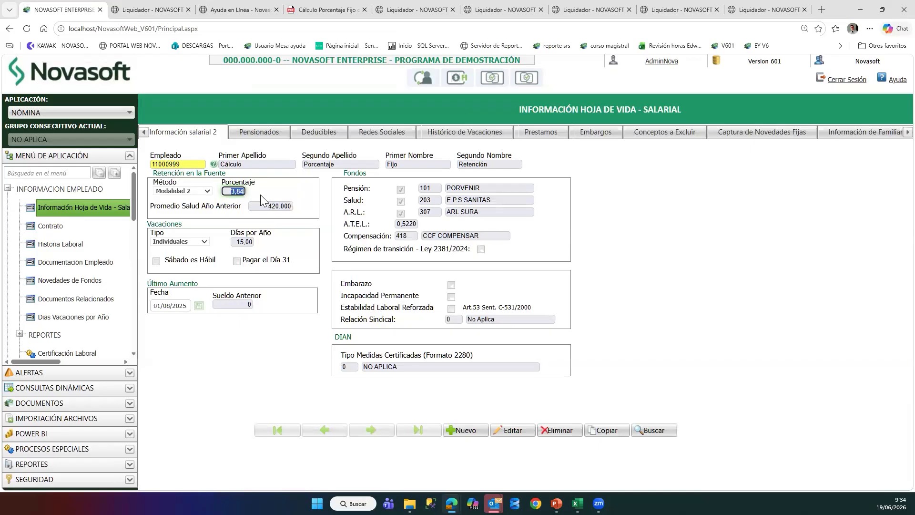